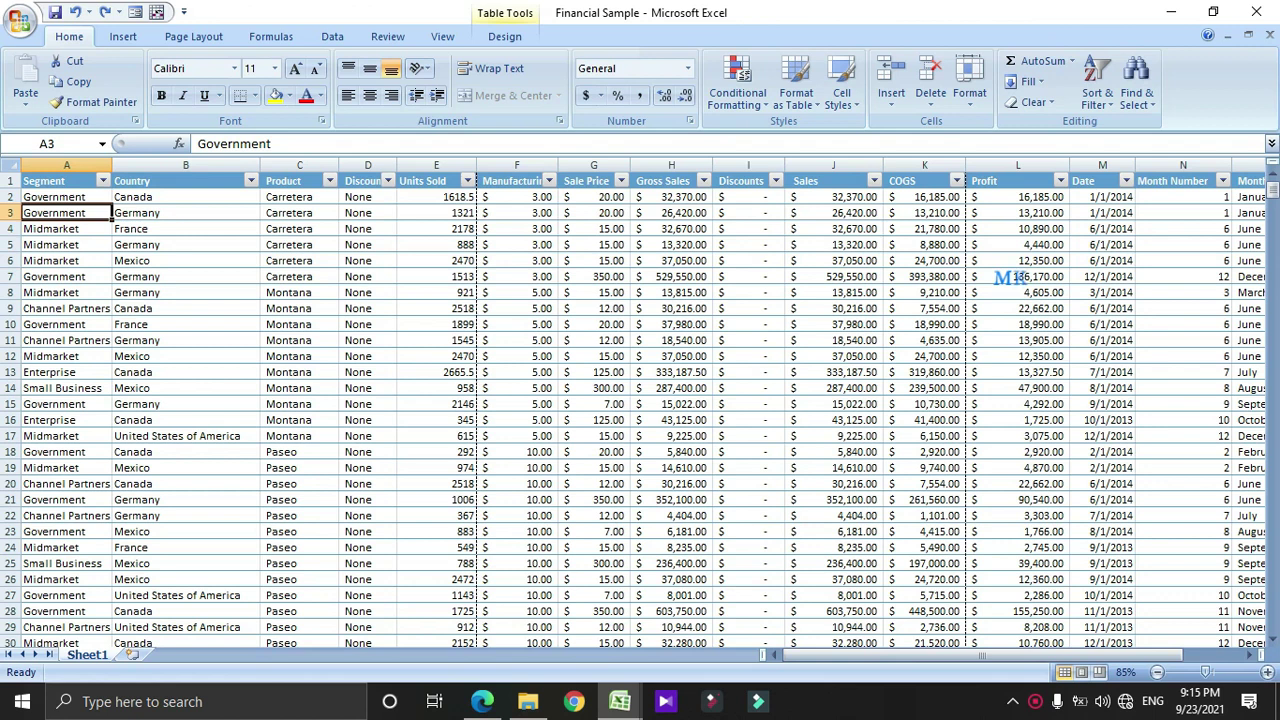
mouse_move(1273, 186)
left_mouse_down()
mouse_move(1273, 592)
mouse_move(1273, 188)
left_mouse_up()
left_click(185, 213)
left_click(66, 197)
left_click(66, 245)
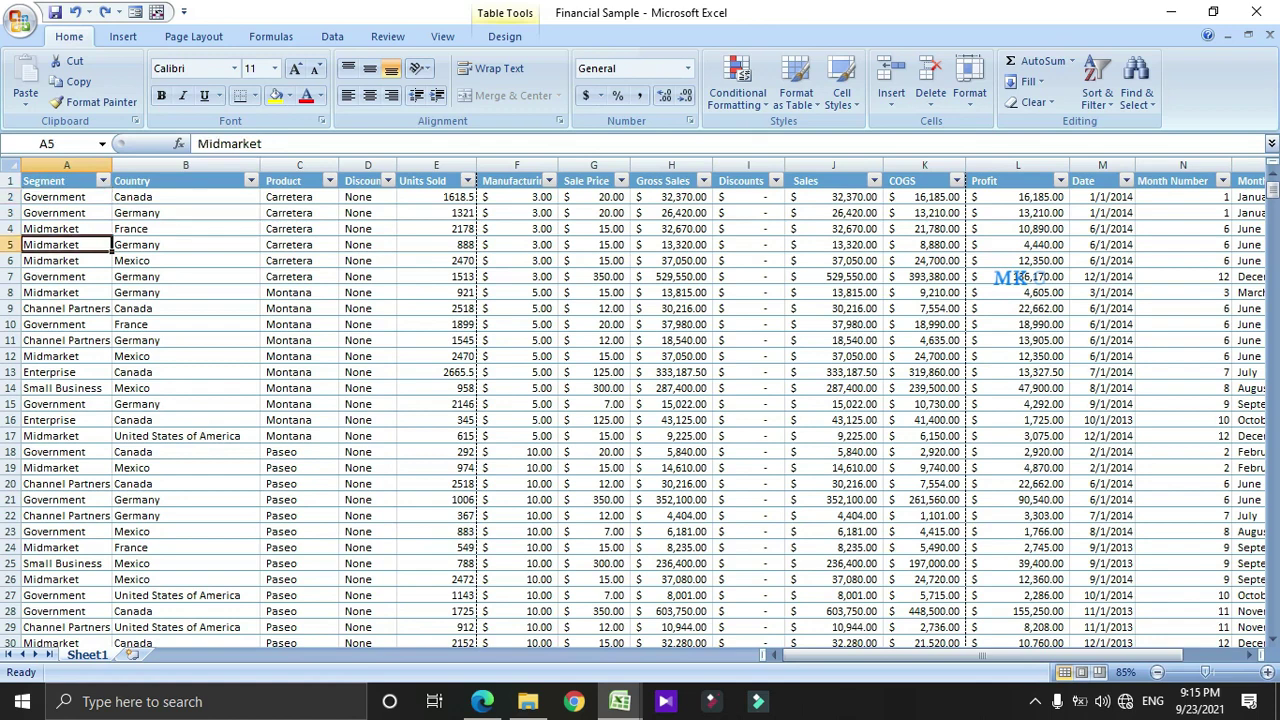
- Open the print settings for the workbook and look over the available printers without changing the chosen one
left_click(20, 22)
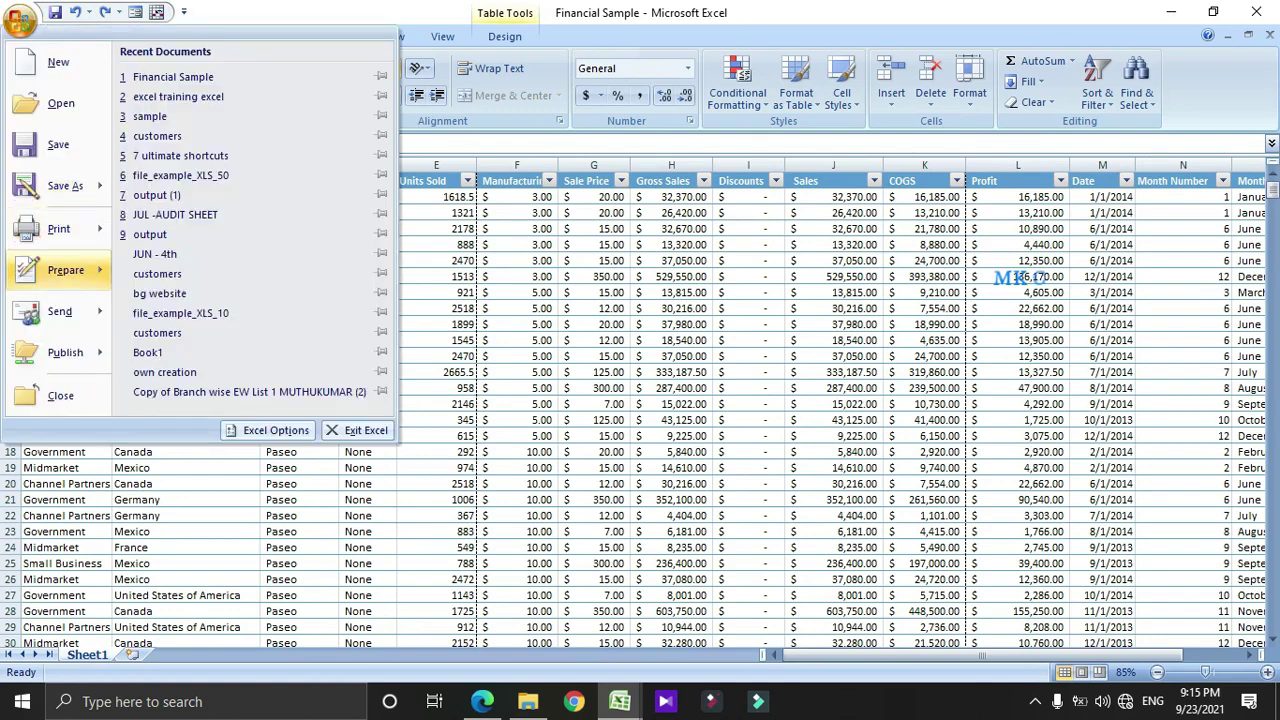
left_click(58, 228)
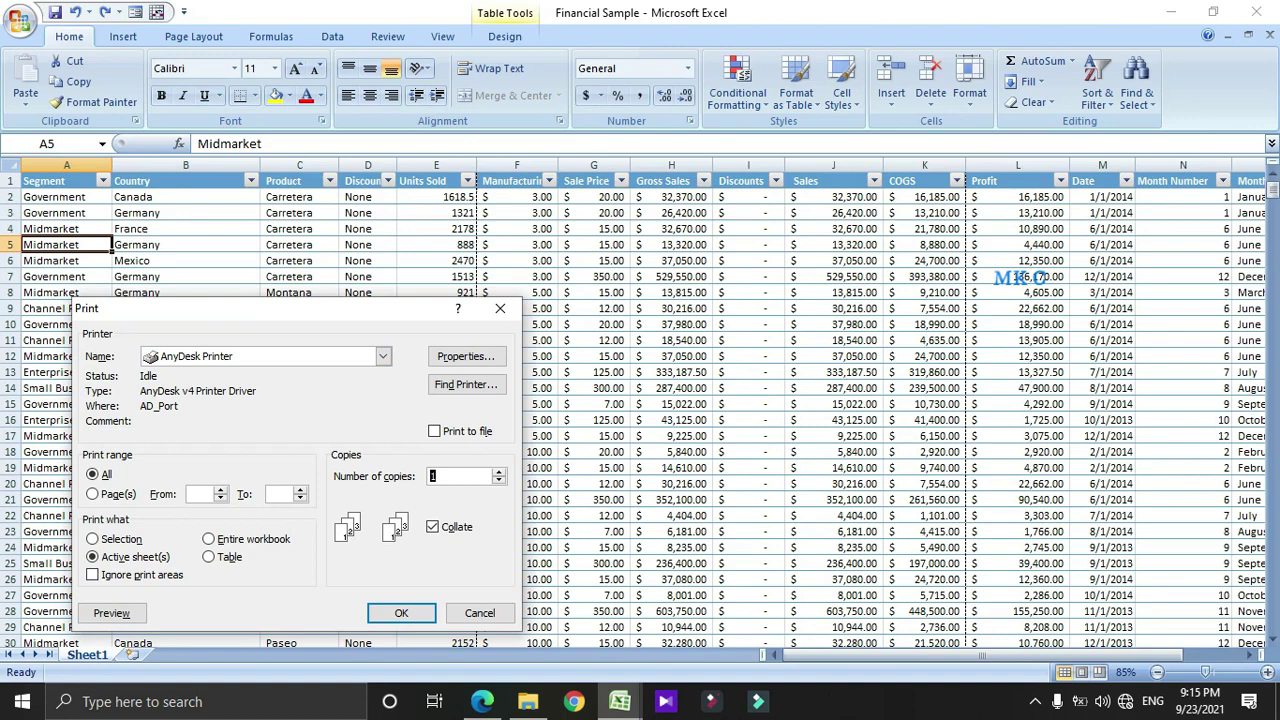
left_click_drag(281, 310, 449, 168)
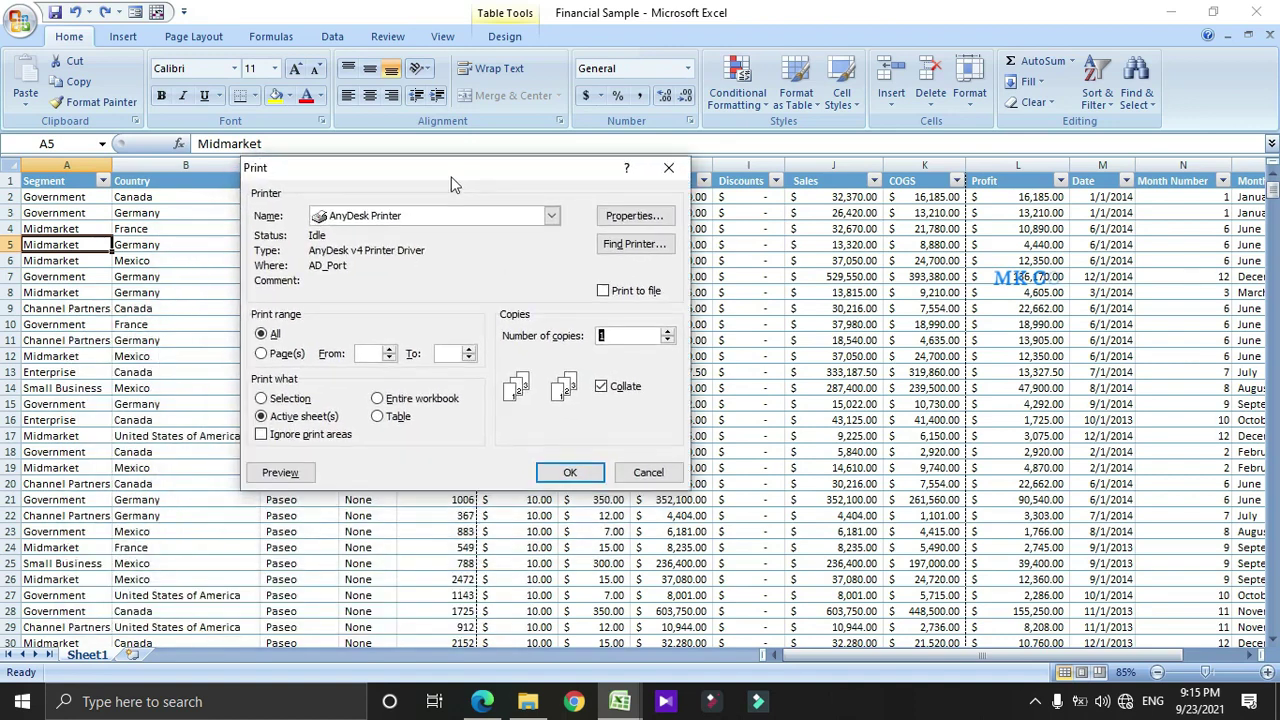
left_click(551, 214)
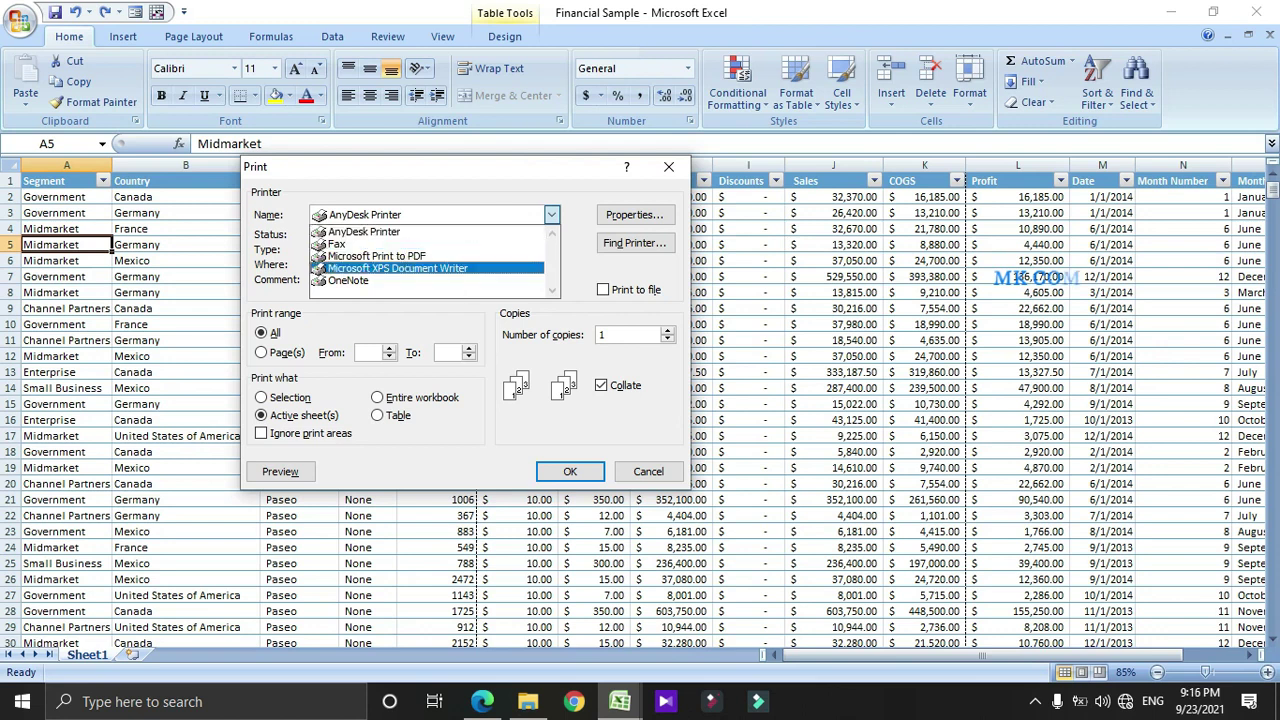
key("Escape")
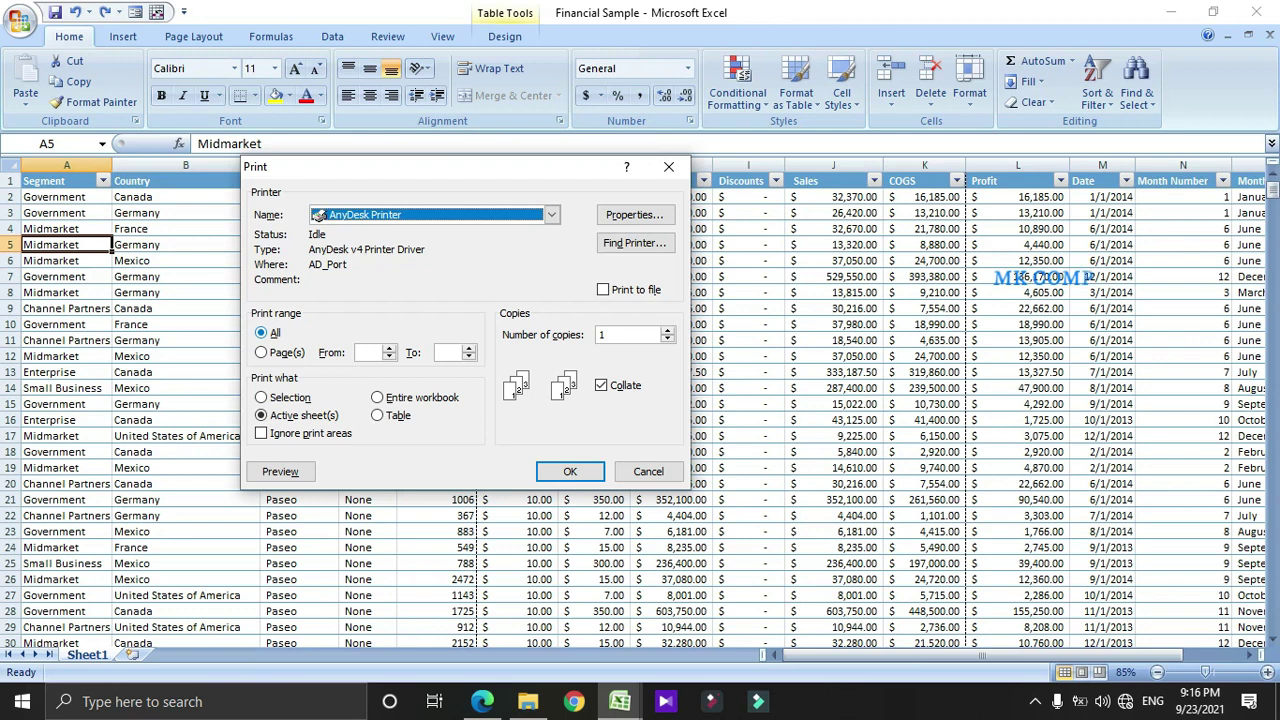
- Try a print range of pages 1 to 2, then return the range to all pages
left_click(262, 353)
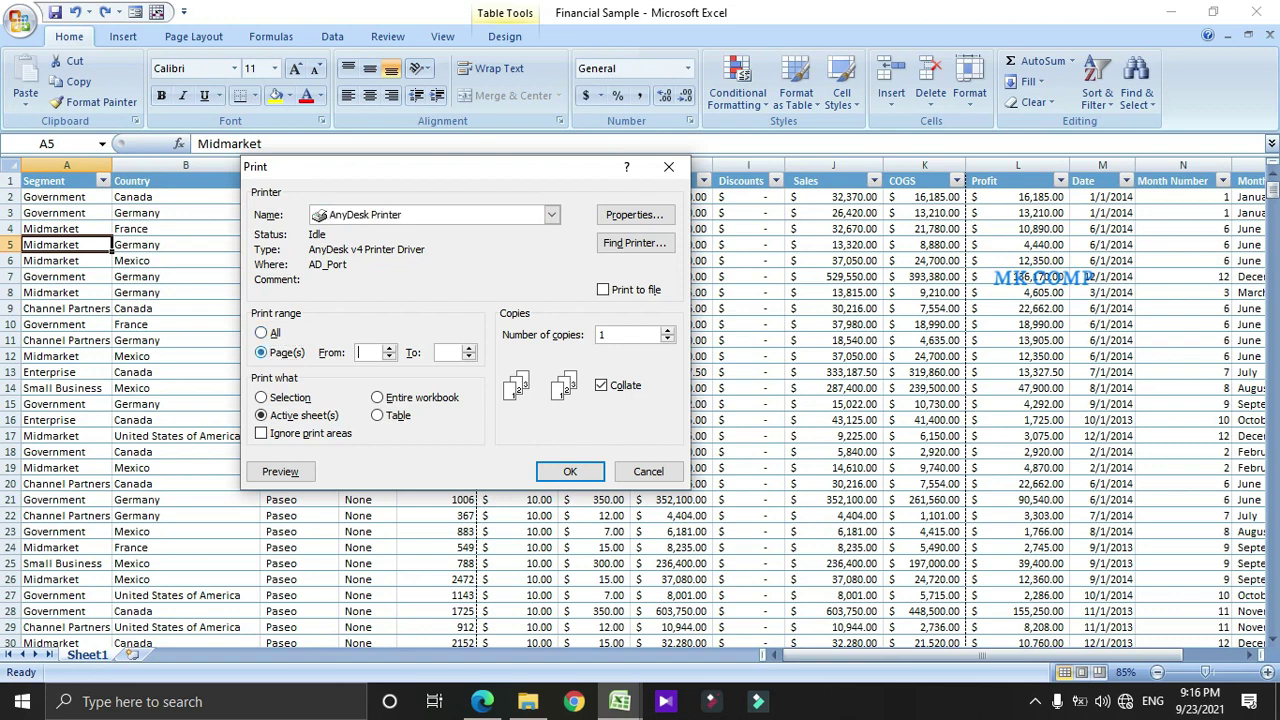
type("1")
key("Tab")
type("2")
key("alt+a")
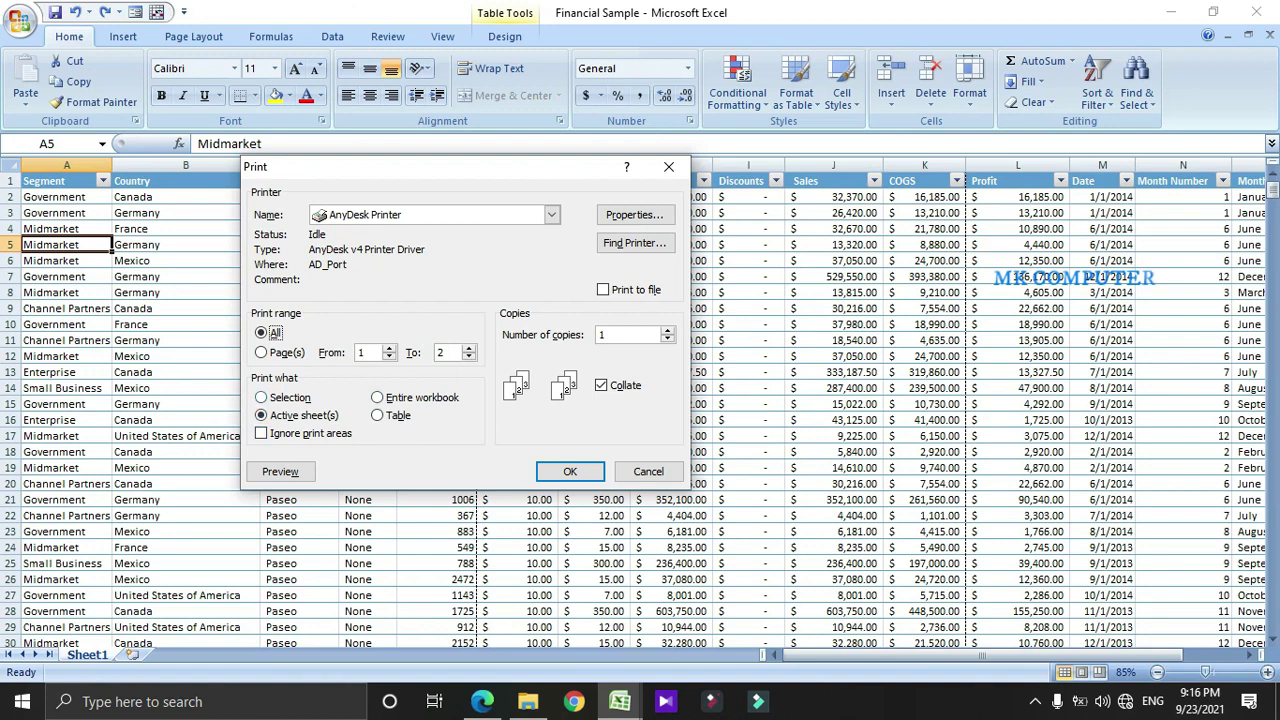
- Preview the printout of the active sheet, view the whole first page, and close the preview
left_click(262, 415)
left_click(280, 471)
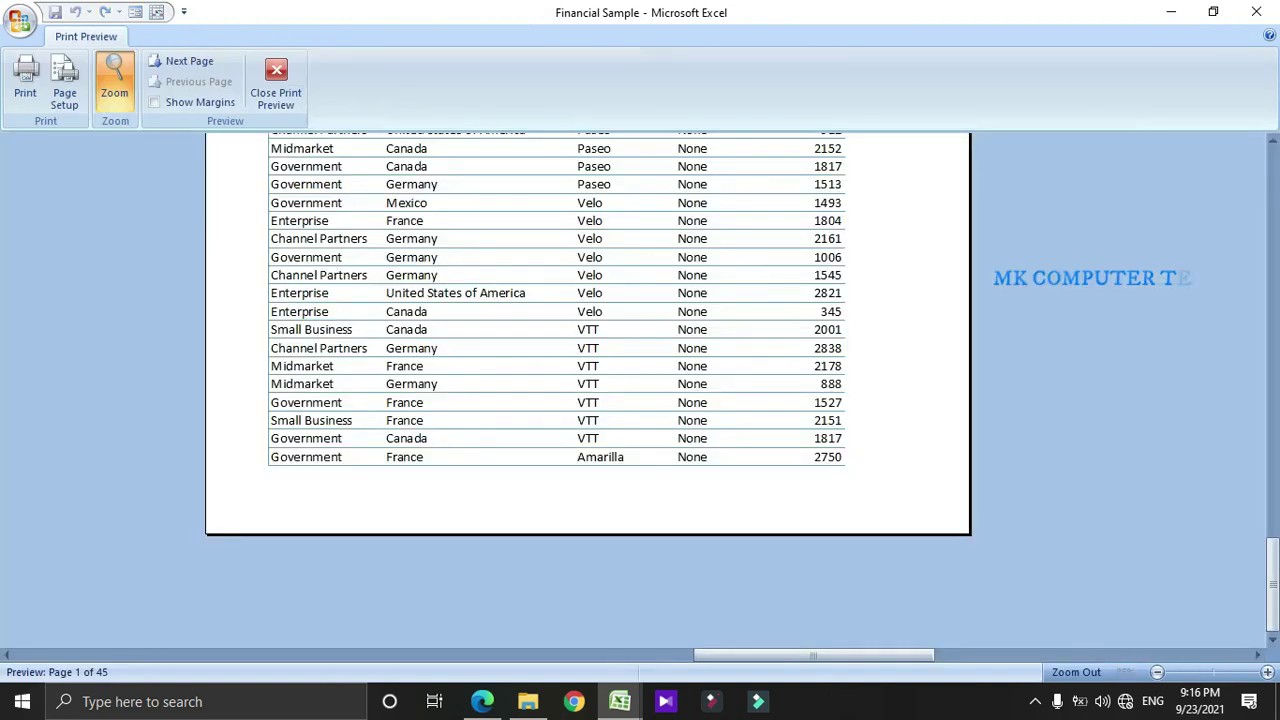
scroll(587, 390, "up", 8)
scroll(587, 390, "up", 6)
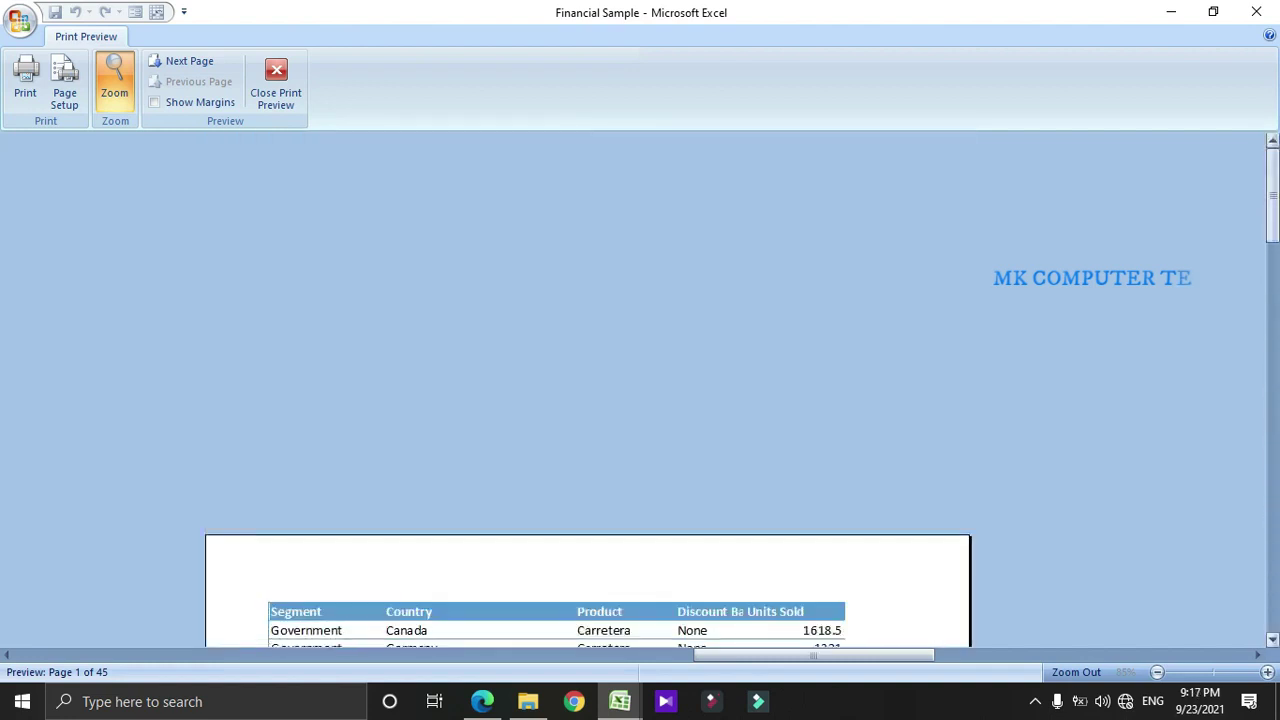
left_click(620, 400)
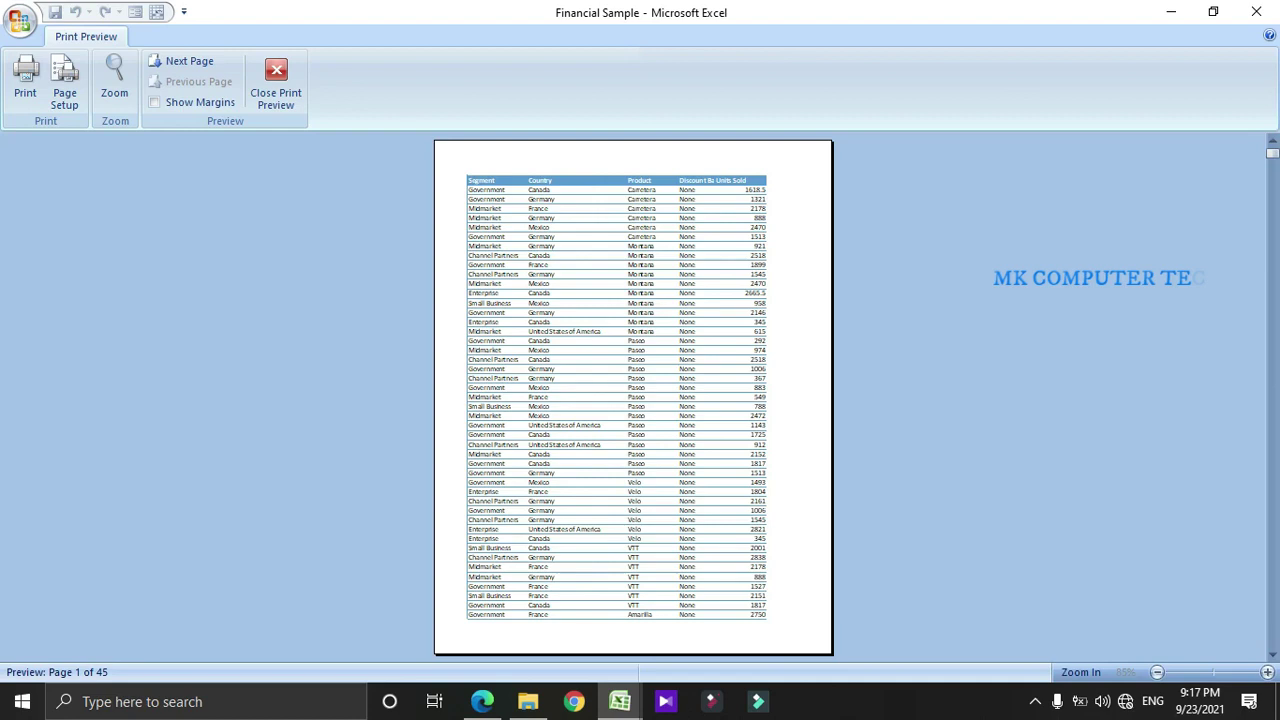
key("Escape")
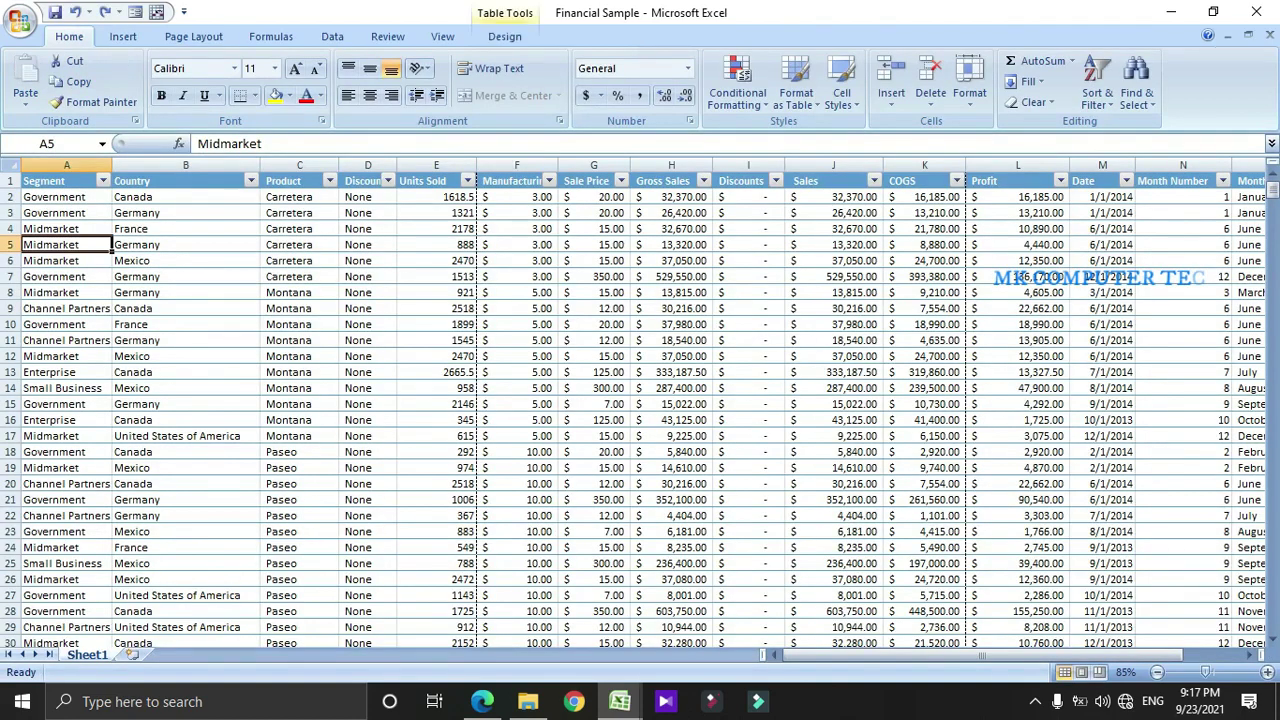
- Reopen the print preview from the print settings to check the first page's columns, then return to the sheet
left_click(20, 21)
left_click(54, 228)
left_click(280, 471)
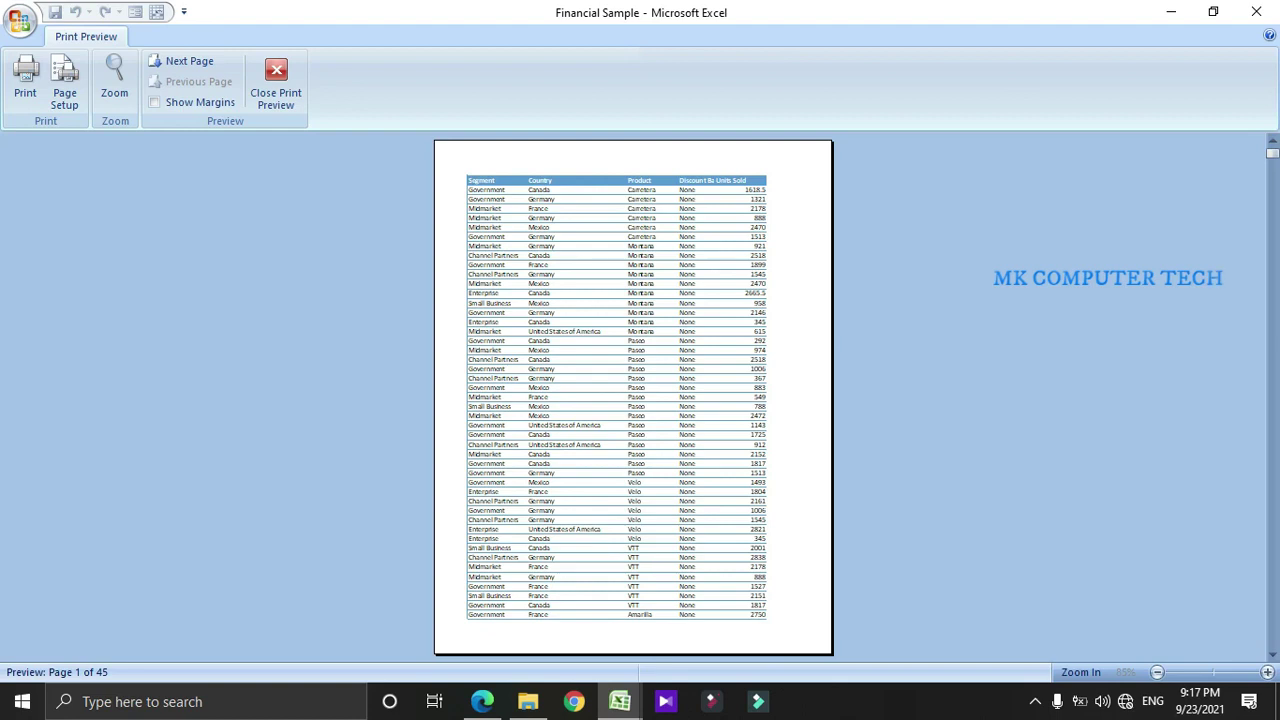
key("Escape")
left_click(186, 325)
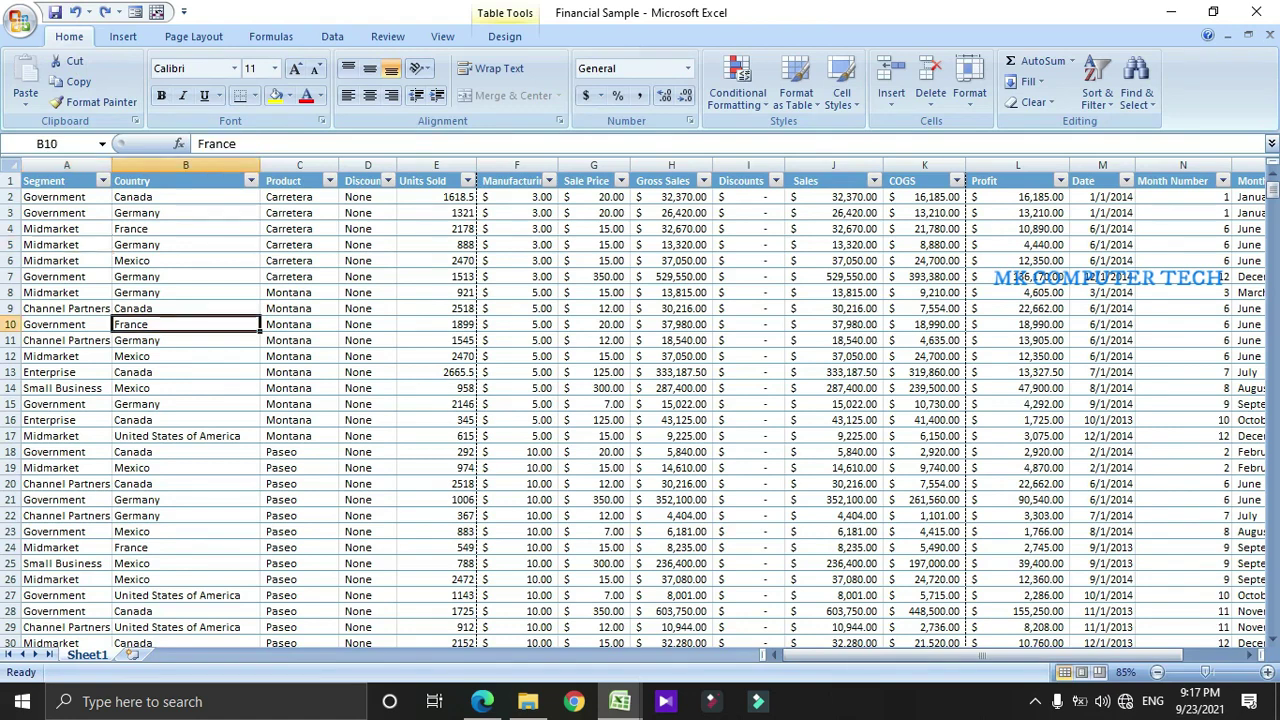
left_click(11, 244)
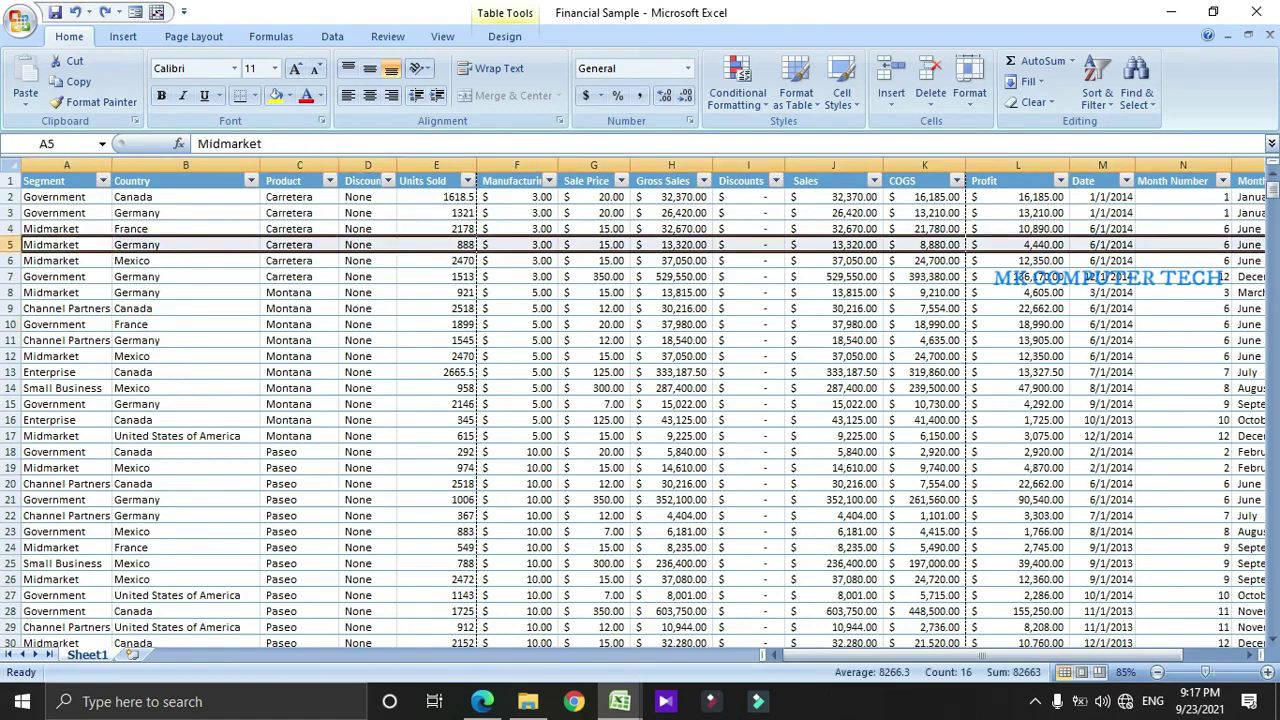
mouse_move(1012, 655)
left_mouse_down()
mouse_move(1068, 655)
mouse_move(1012, 655)
left_mouse_up()
left_click(60, 181)
left_click(185, 197)
left_click(299, 229)
left_click(366, 213)
left_click(436, 213)
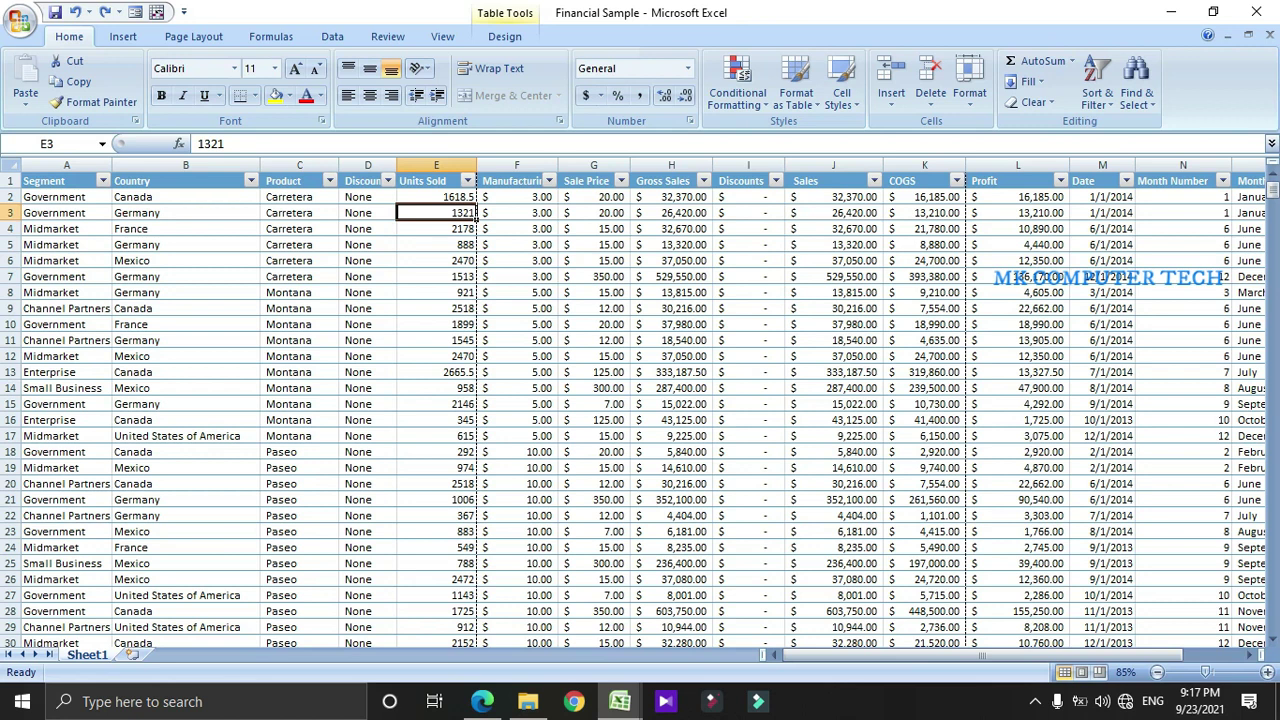
left_click(186, 341)
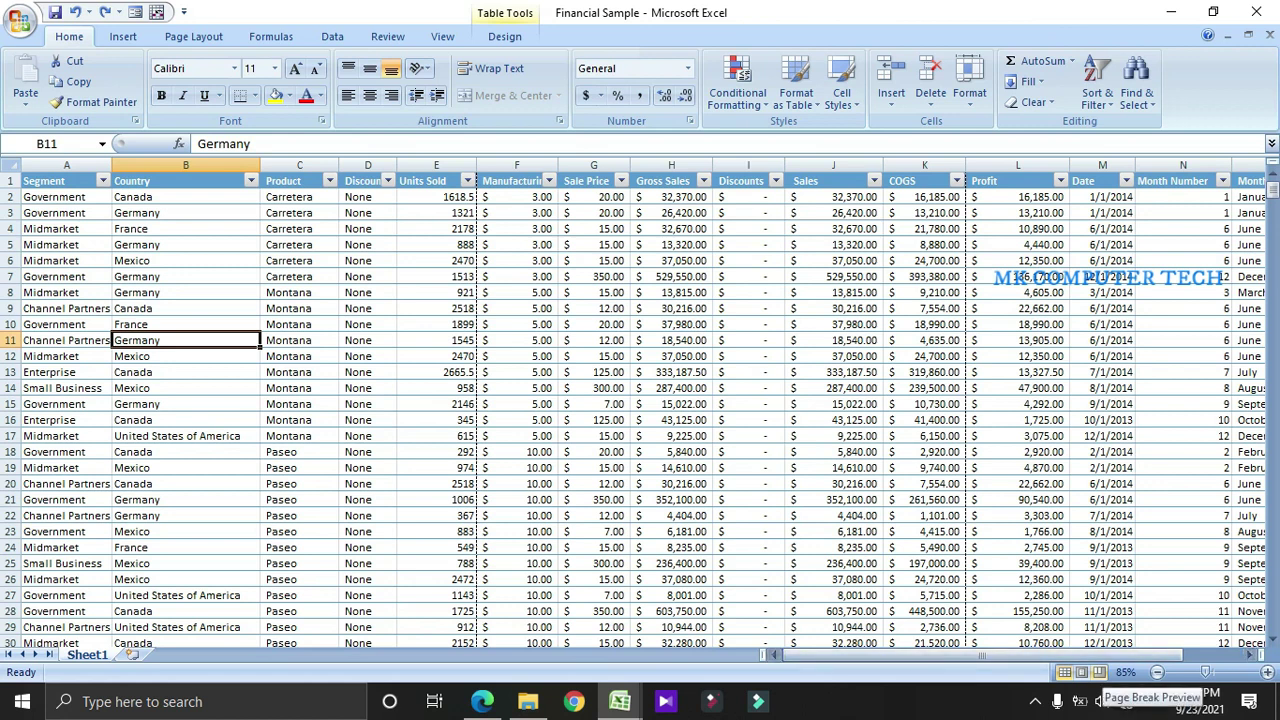
- Switch the worksheet to Page Break Preview and look through how the rows and columns are split into pages
left_click(1099, 672)
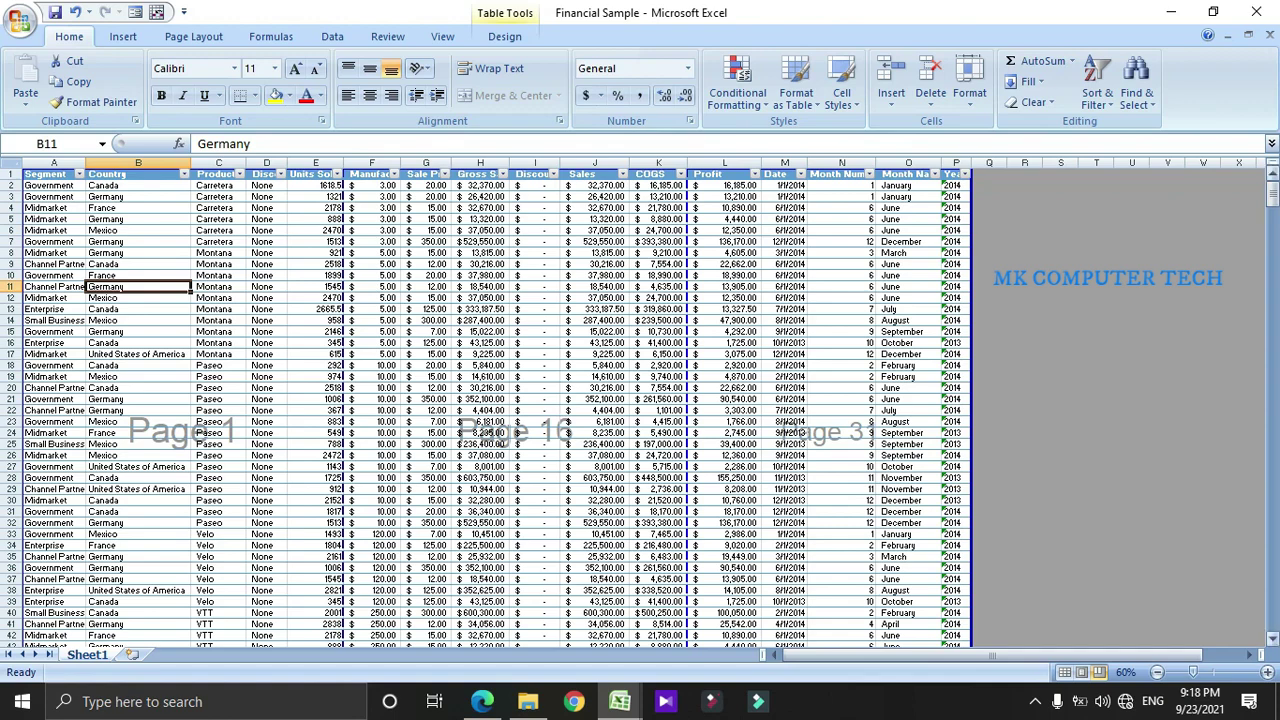
scroll(788, 426, "down", 15)
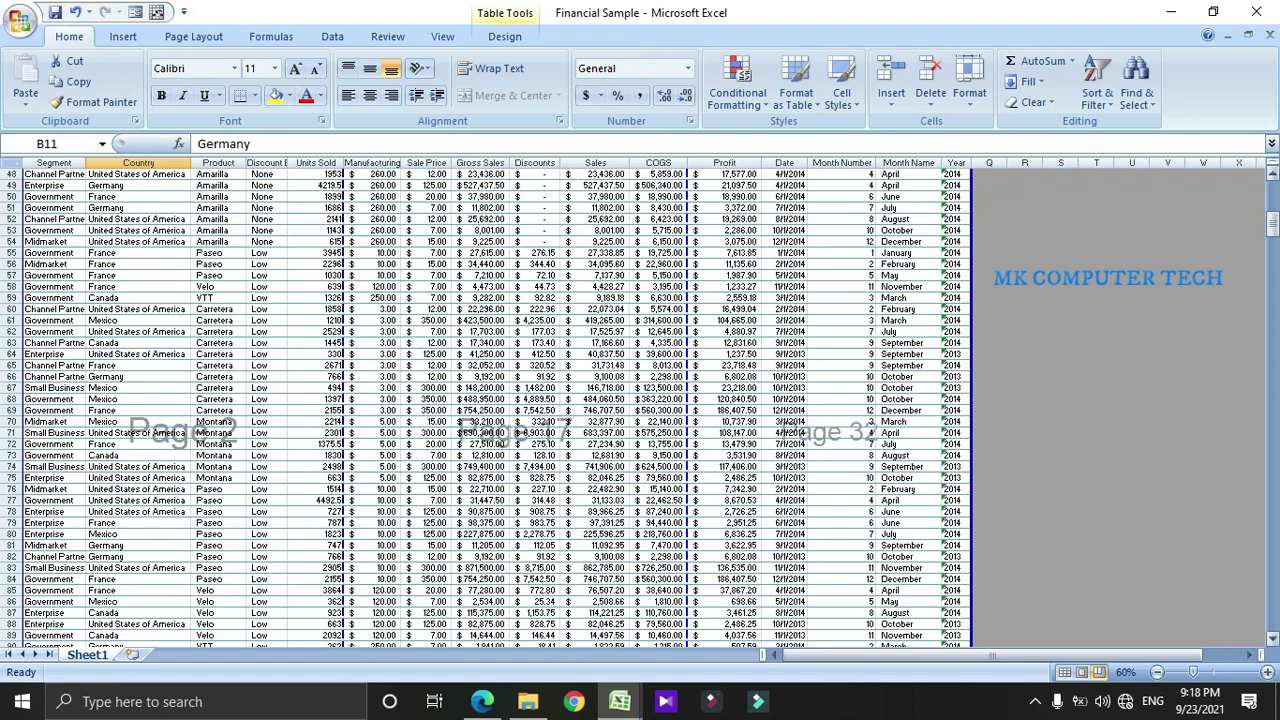
scroll(788, 426, "up", 16)
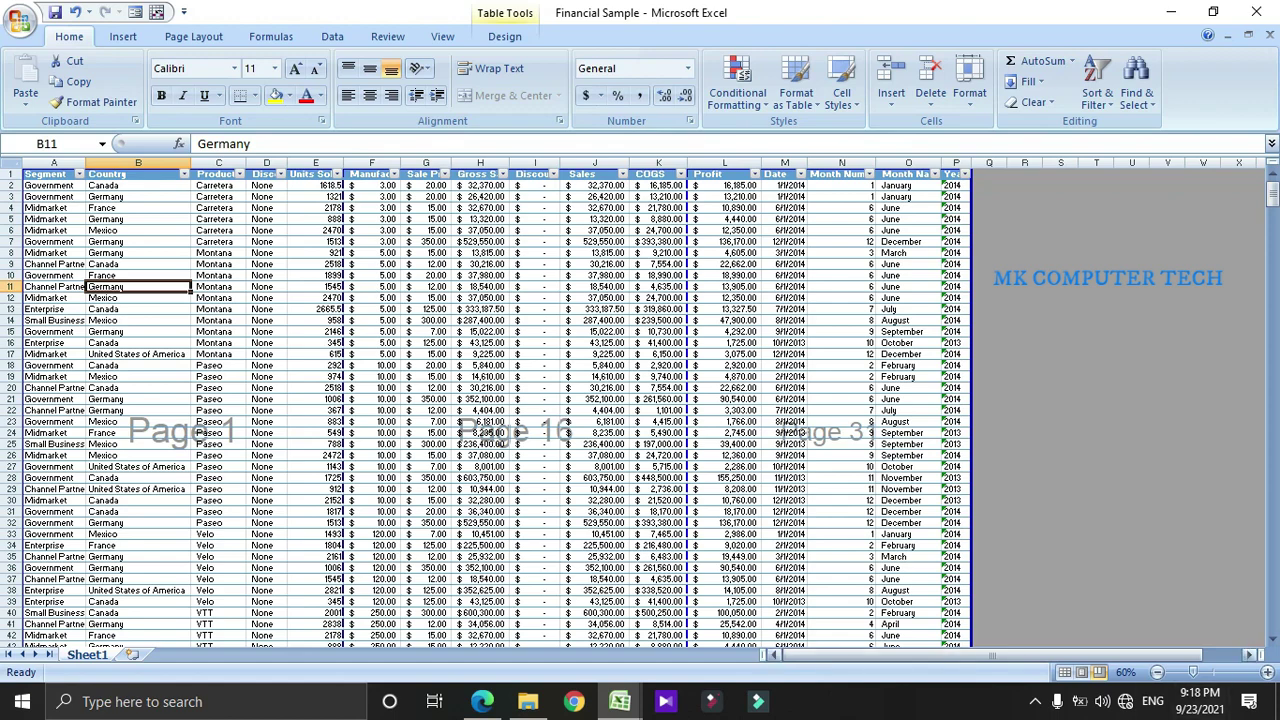
- Enlarge the page break view to 70% and examine the page boundaries around the first and second pages
left_click_drag(1193, 672, 1197, 672)
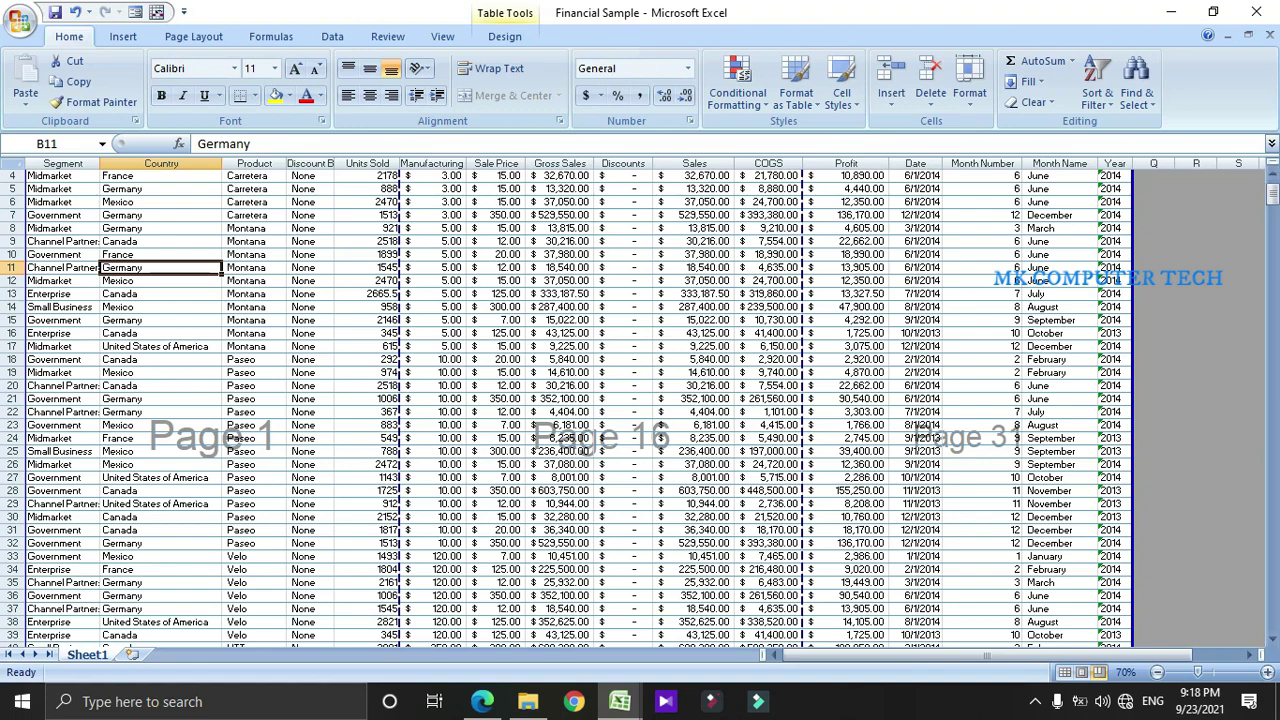
left_click_drag(1272, 196, 1272, 192)
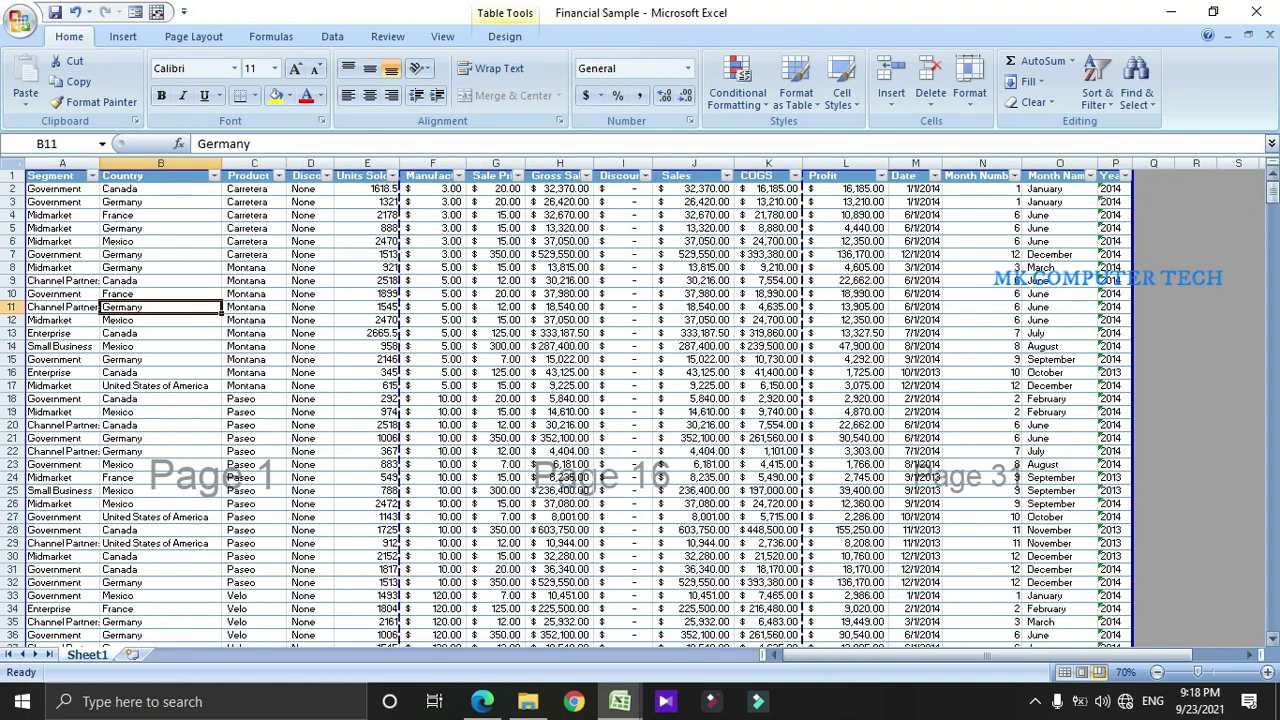
left_click(54, 176)
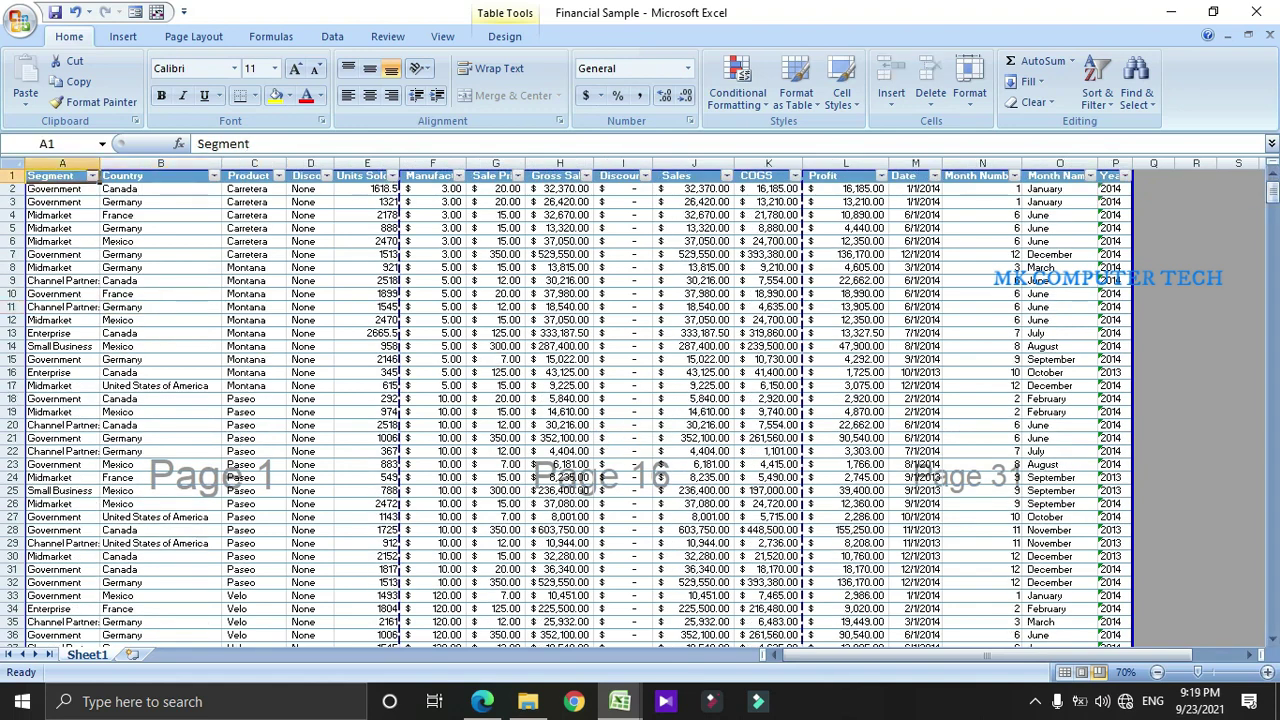
key("ctrl+Home")
left_click(1272, 430)
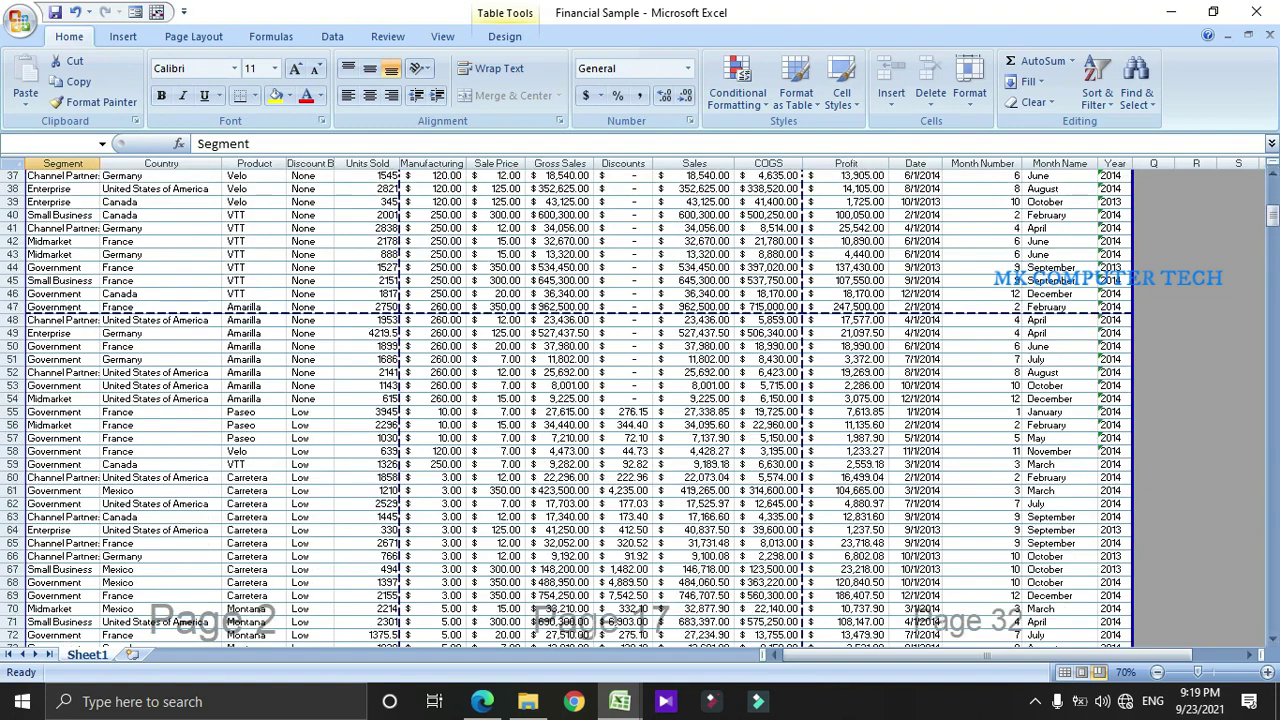
left_click(915, 491)
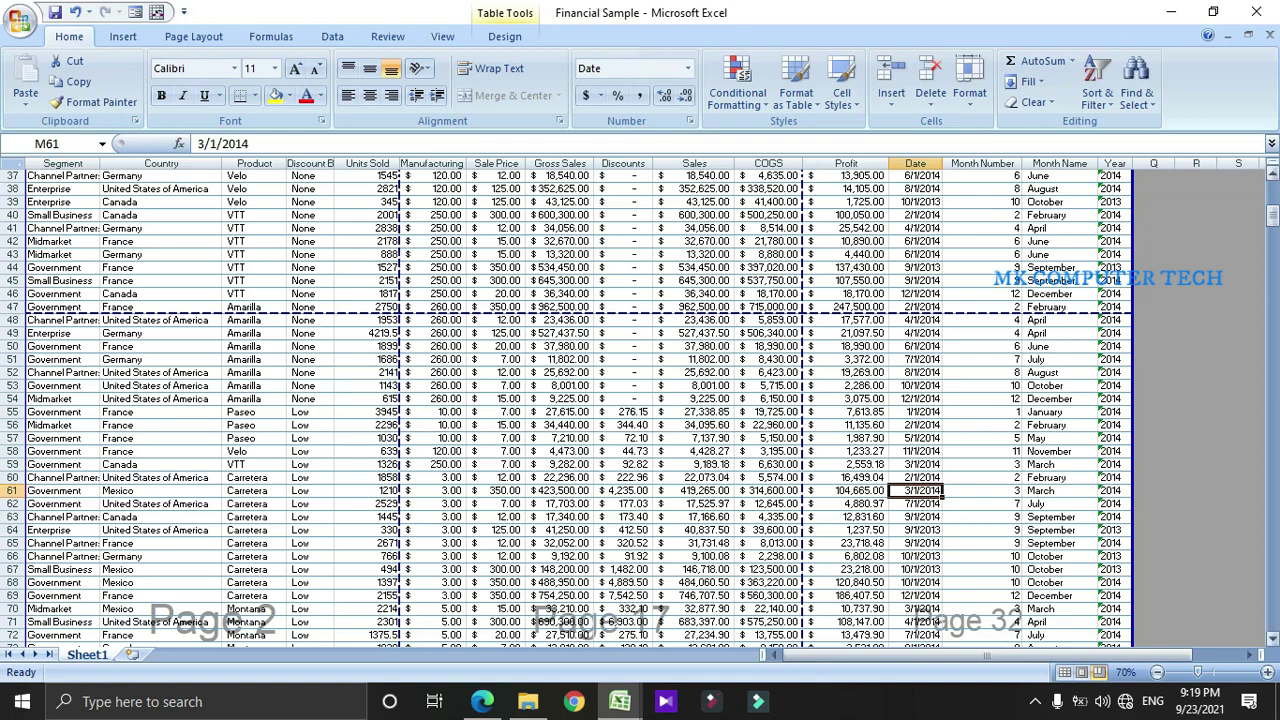
left_click(1272, 192)
left_click(770, 307)
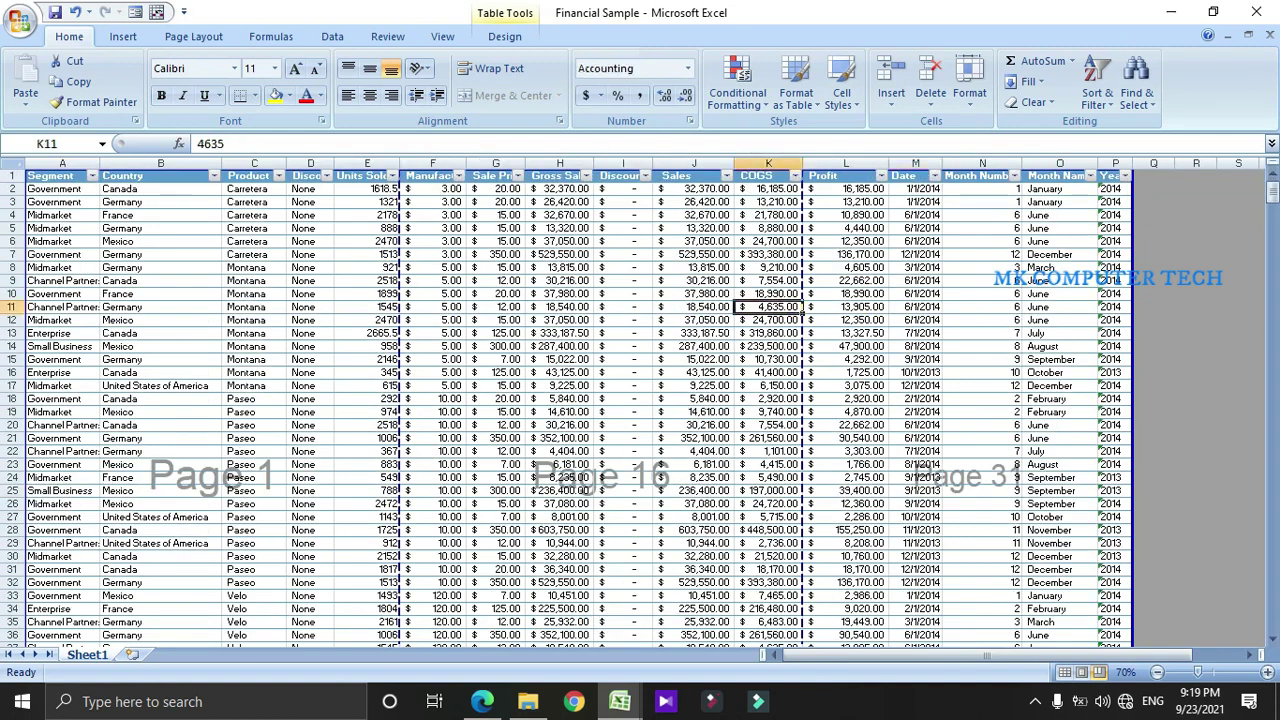
- Move the vertical page break after the Units Sold column to the table's outer edge, past the Year column
left_click(367, 294)
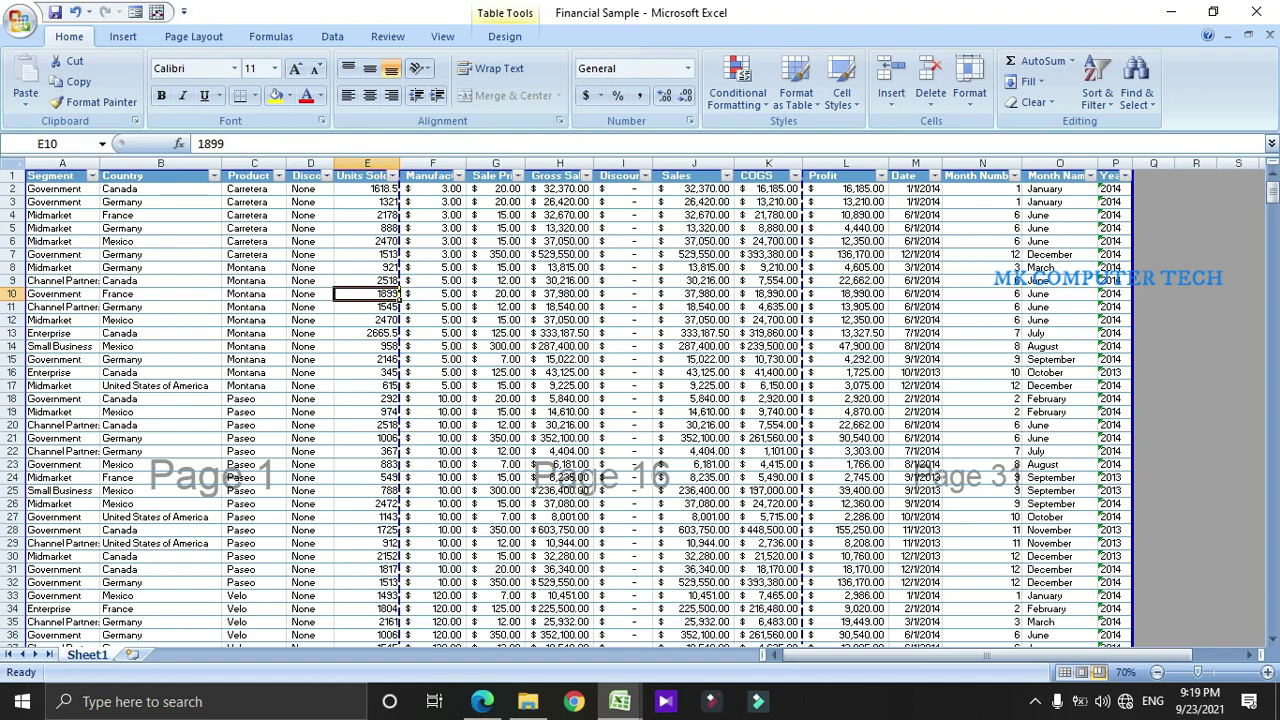
left_click_drag(400, 296, 1133, 297)
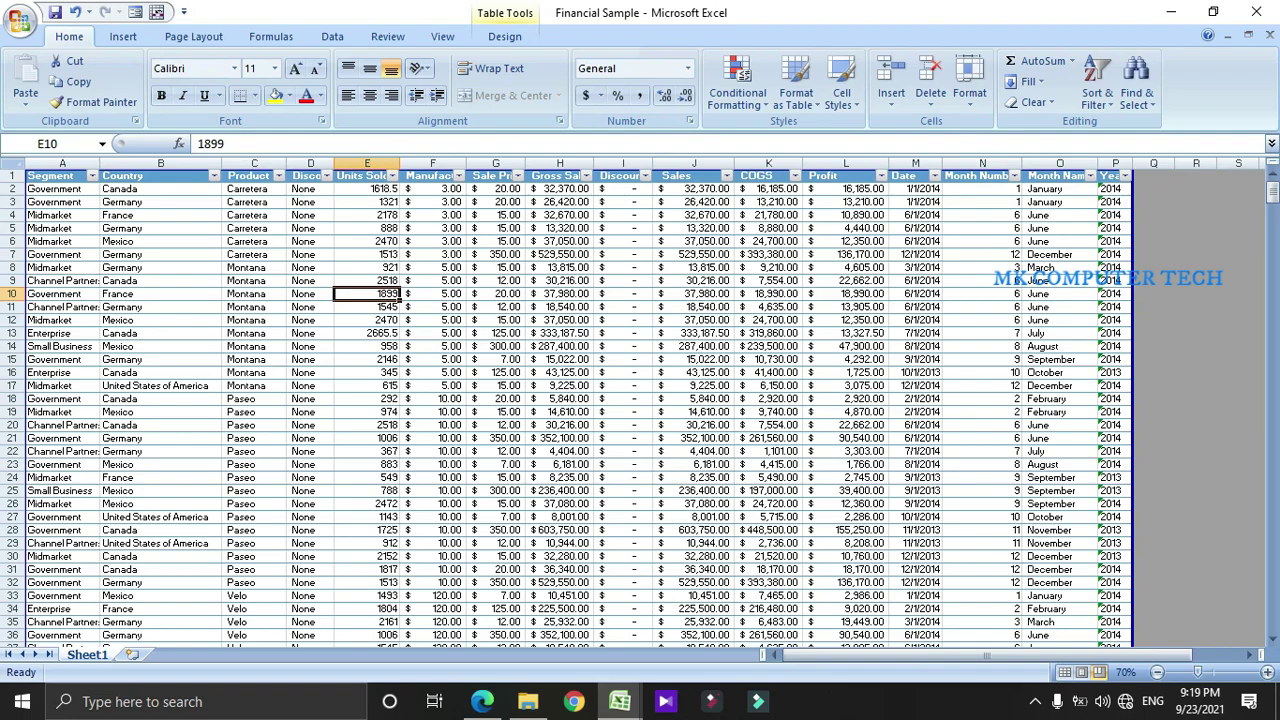
left_click_drag(1272, 188, 1272, 222)
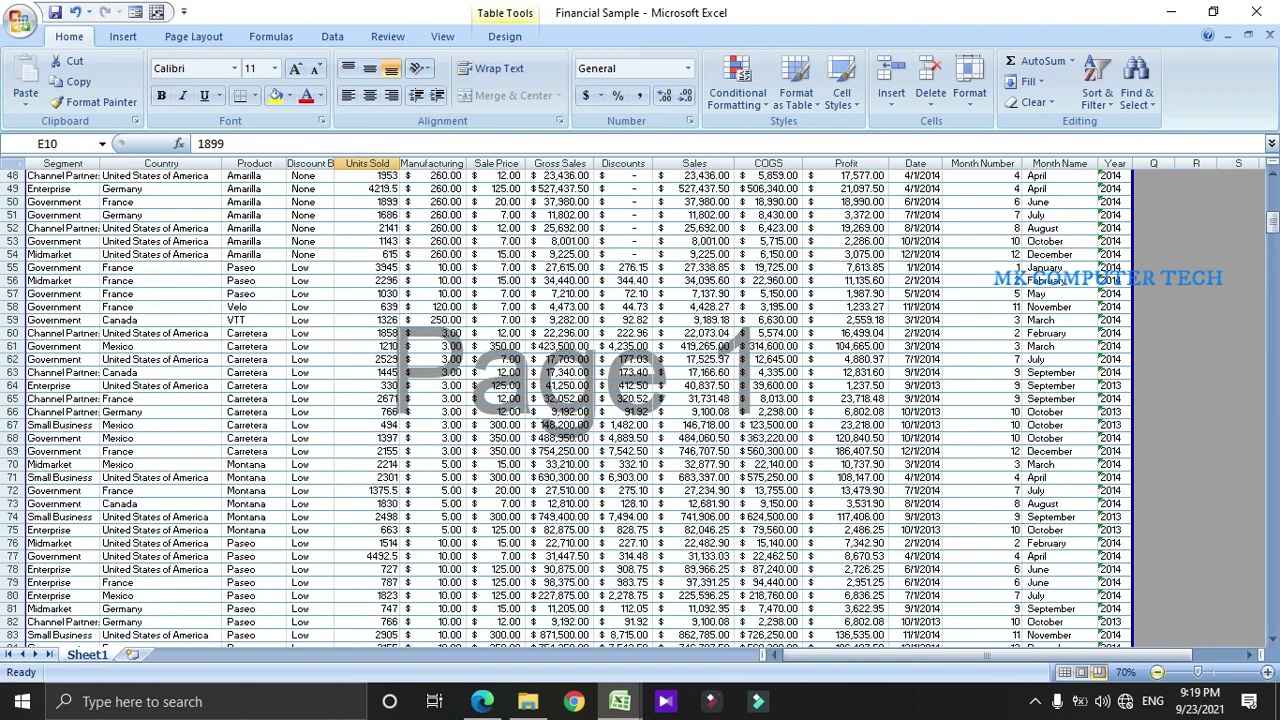
- Zoom the sheet out to 20% and examine the page divisions down to the end of the data
left_click(1158, 672)
left_click(1158, 672)
left_click(1158, 672)
left_click(1158, 672)
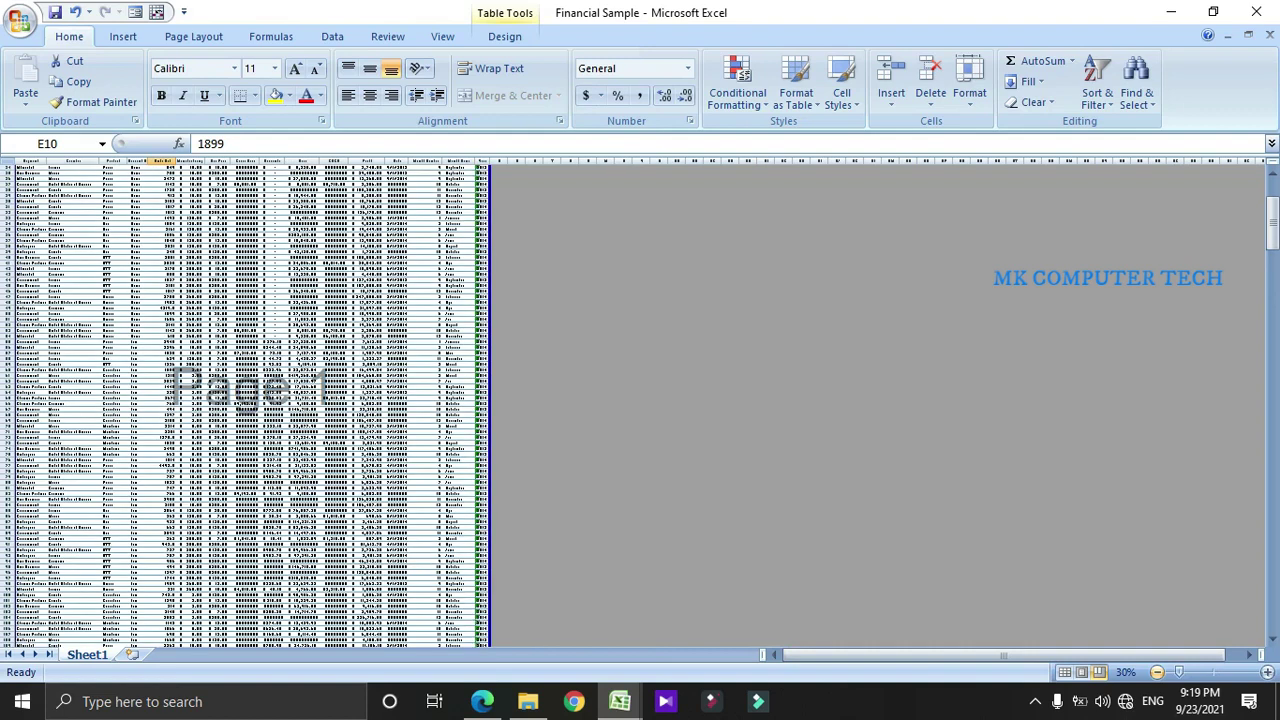
left_click(1158, 672)
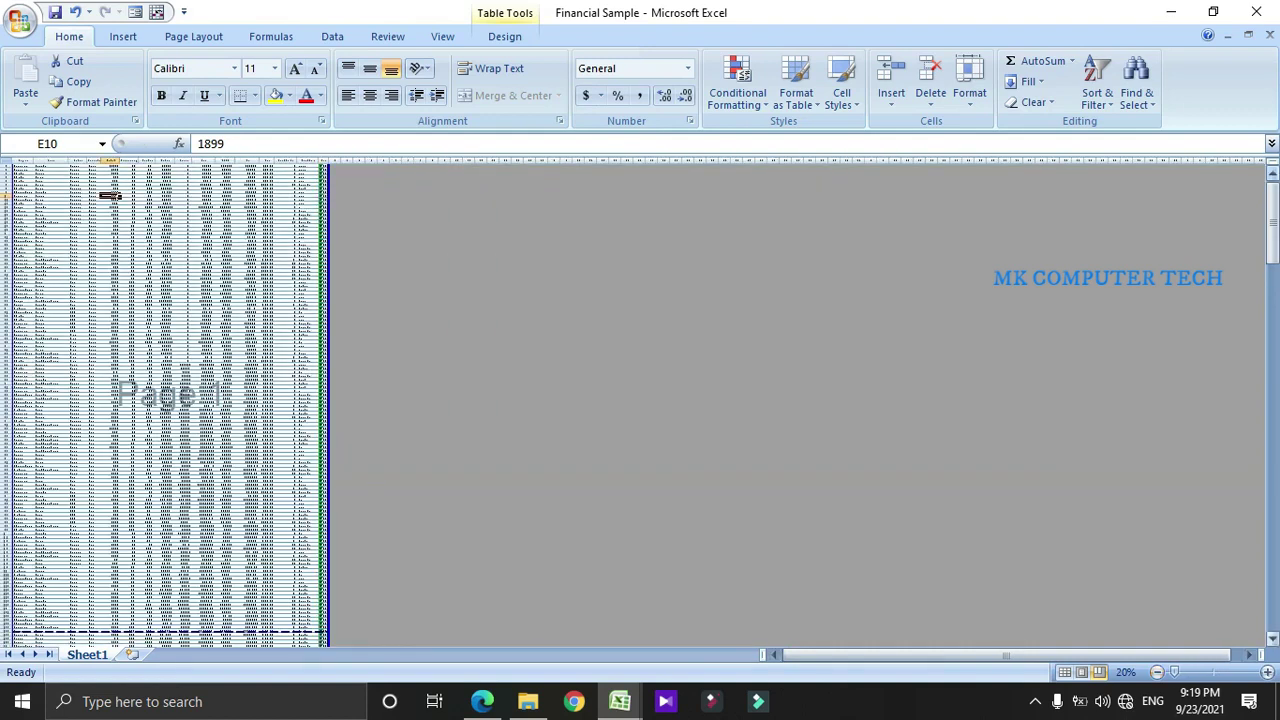
left_click_drag(1272, 222, 1272, 585)
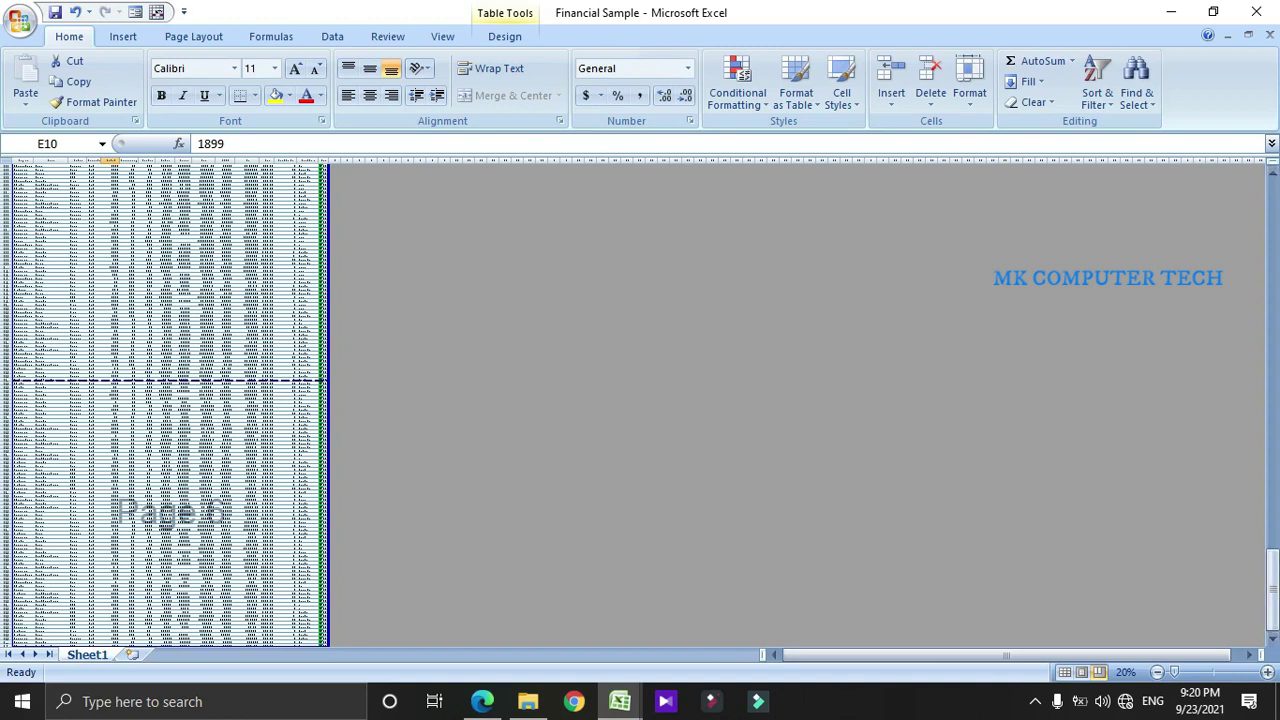
- Zoom back in to 70% to check the vertical page breaks, then reduce the view to 20%
scroll(287, 257, "up", 3)
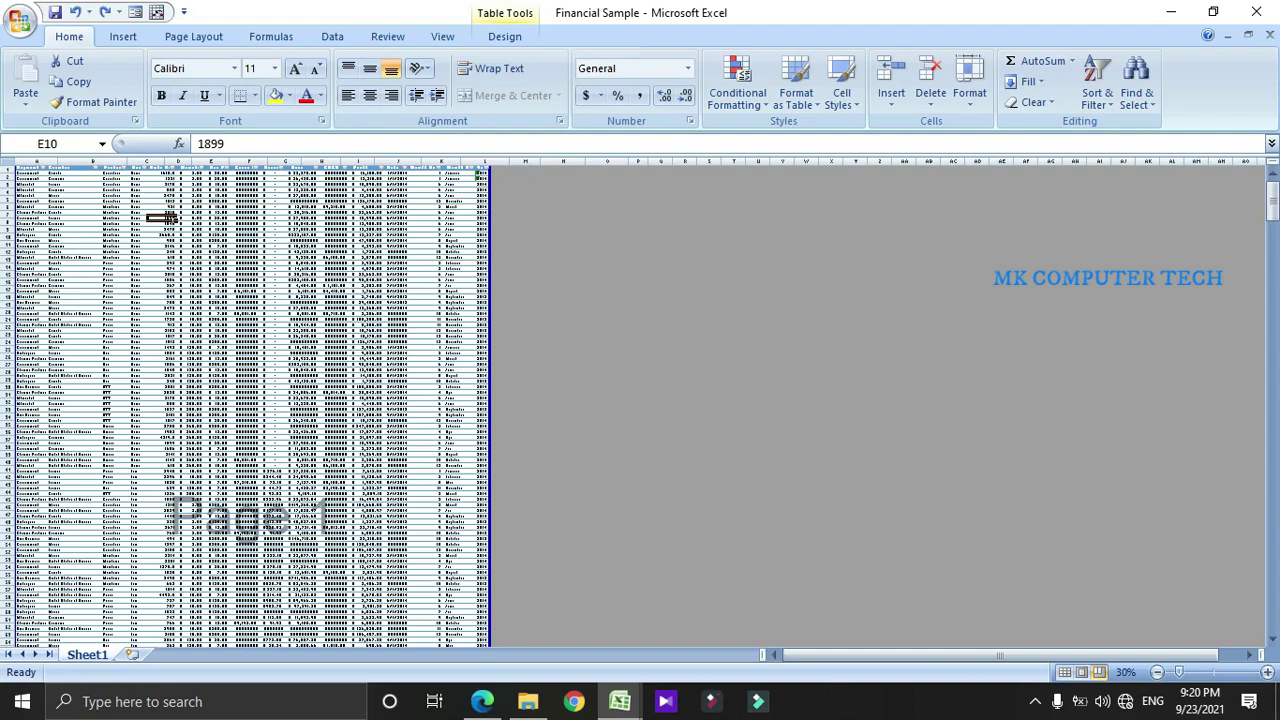
scroll(287, 257, "up", 2)
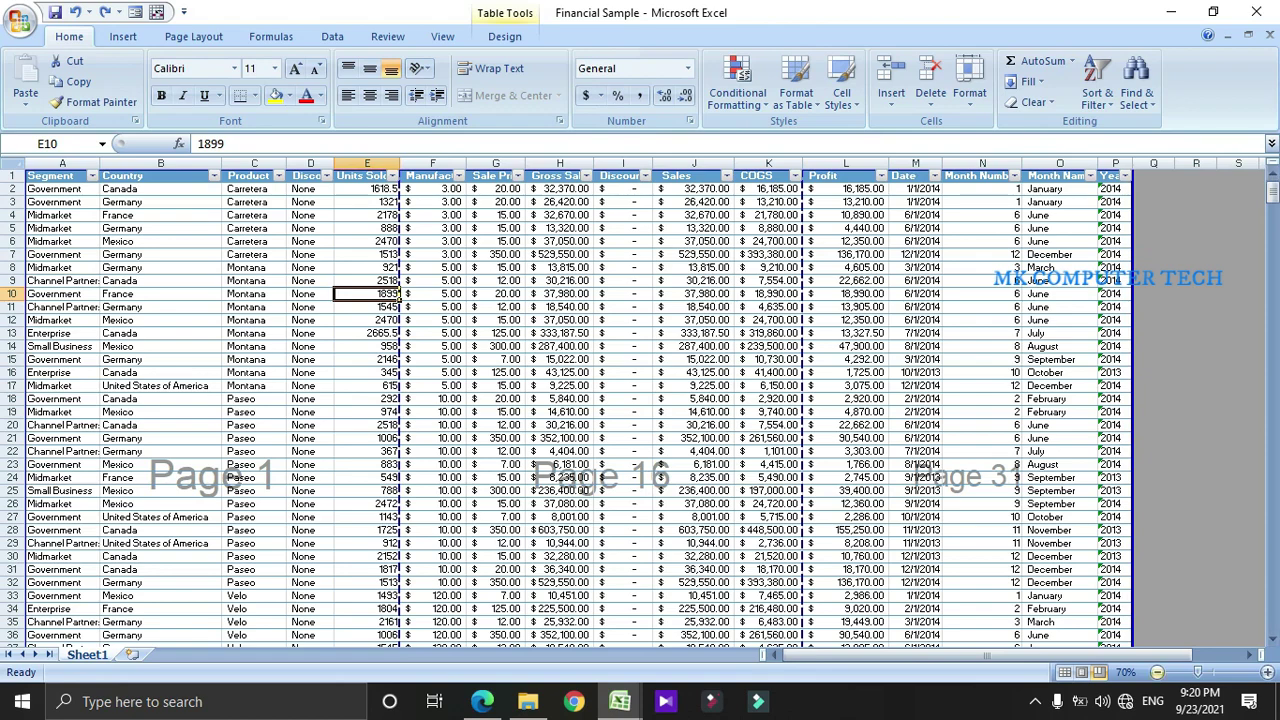
scroll(287, 257, "down", 2)
scroll(340, 284, "down", 3)
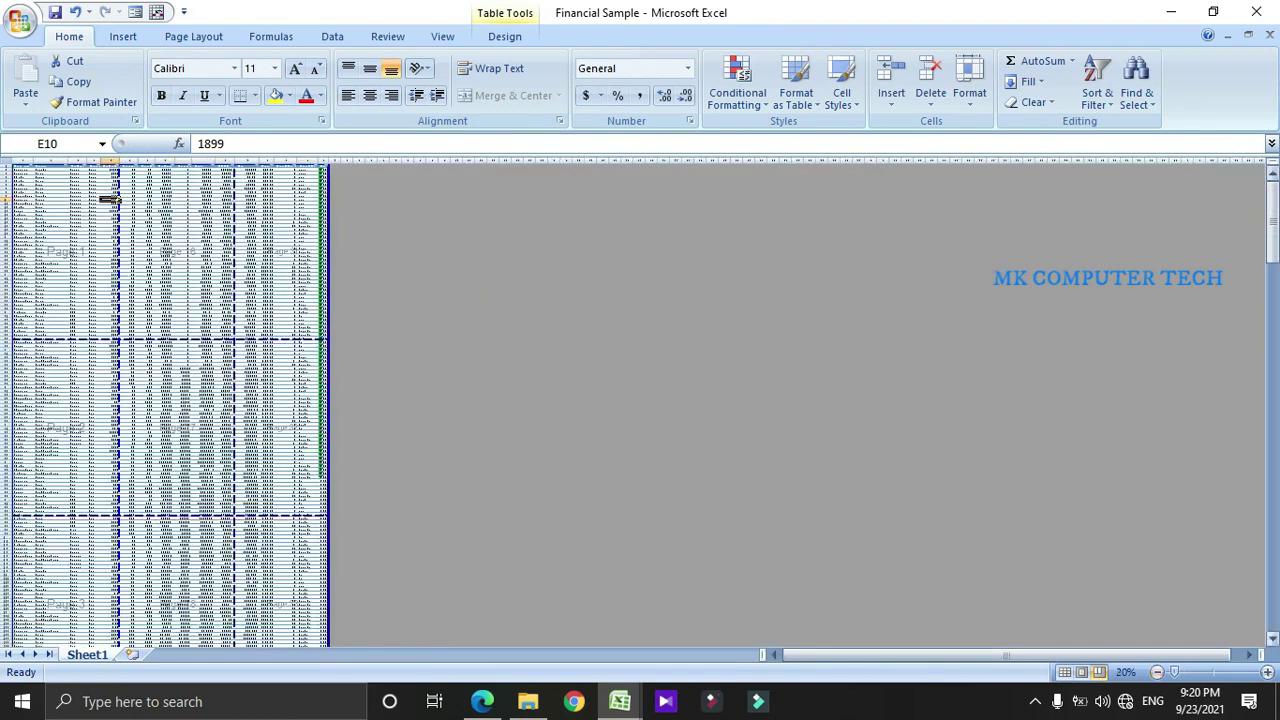
- Examine the page divisions at the end of the data at 62% zoom, down to the table's last rows
left_click_drag(1273, 213, 1273, 578)
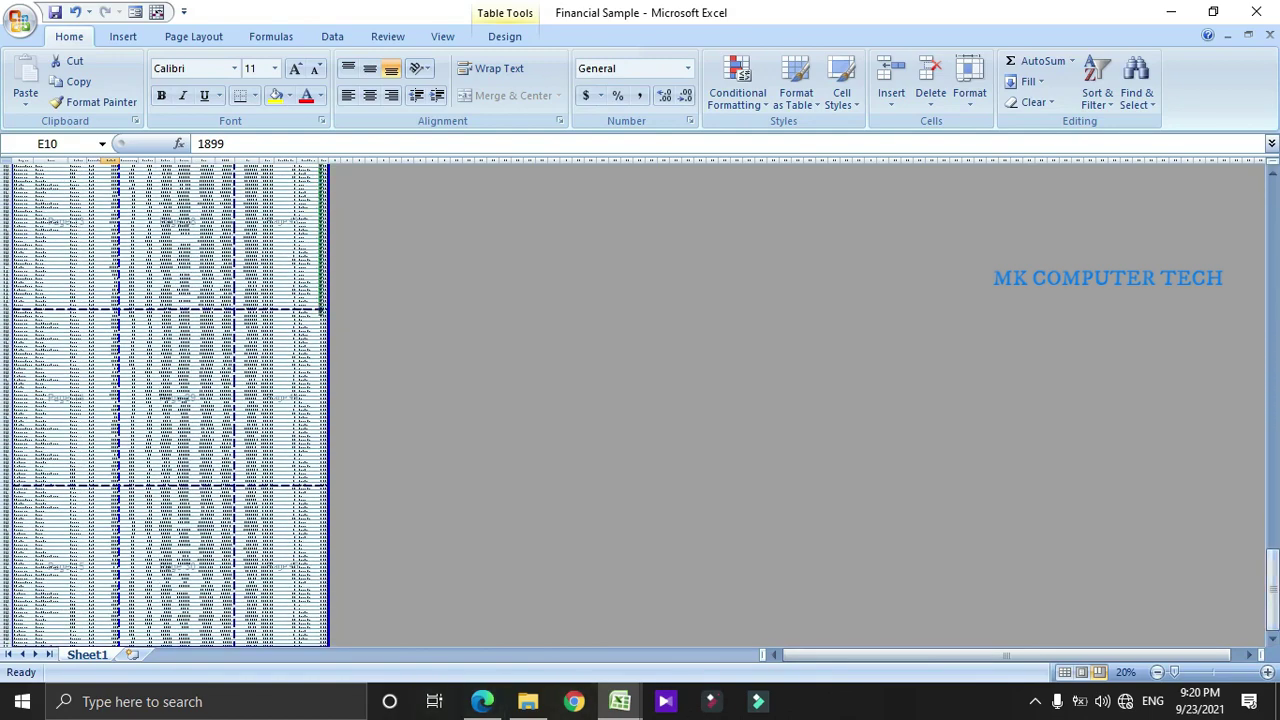
left_click_drag(1174, 672, 1194, 672)
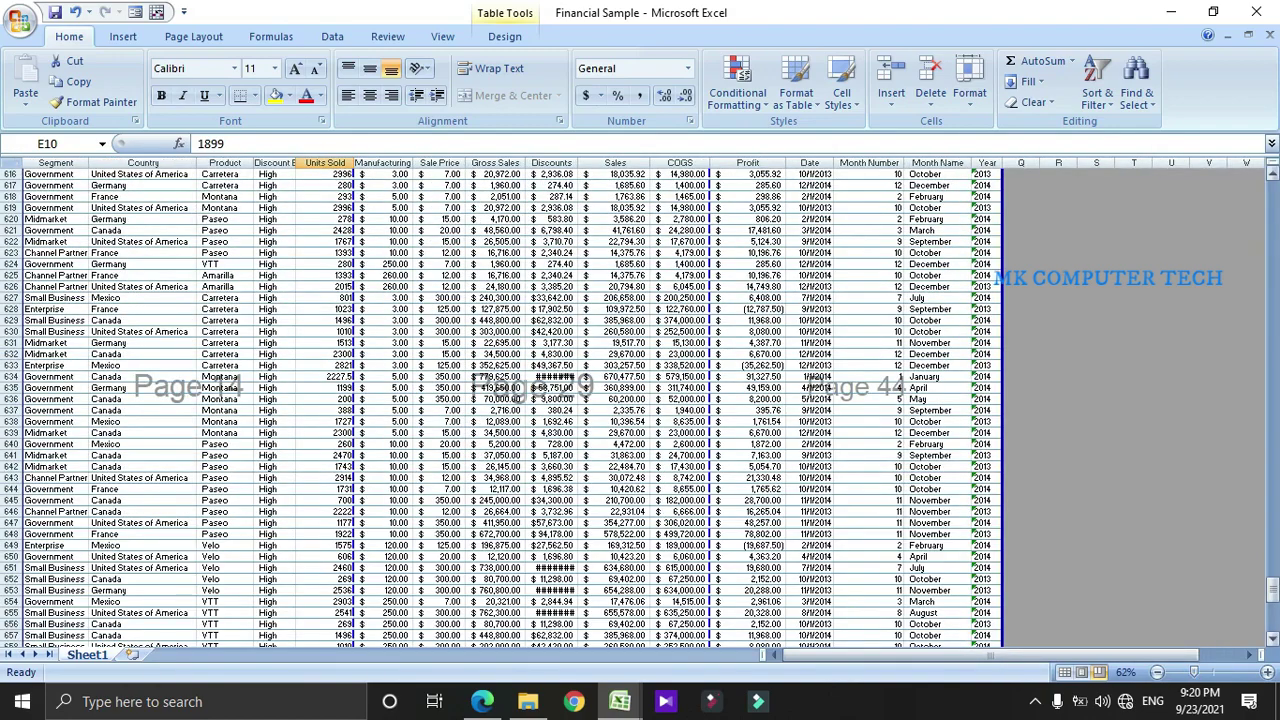
left_click_drag(1273, 588, 1273, 596)
left_click(815, 398)
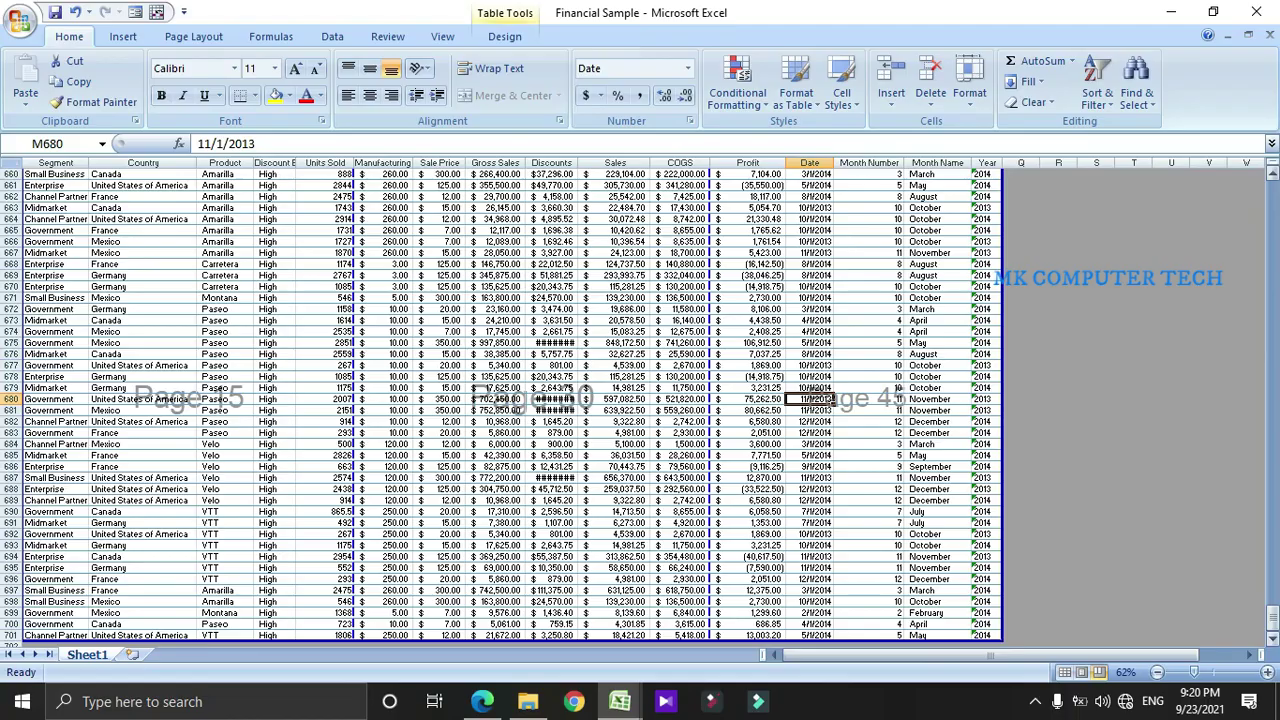
- Move the vertical page break after Units Sold past the Year column so all columns share one page
left_click_drag(1272, 612, 1272, 260)
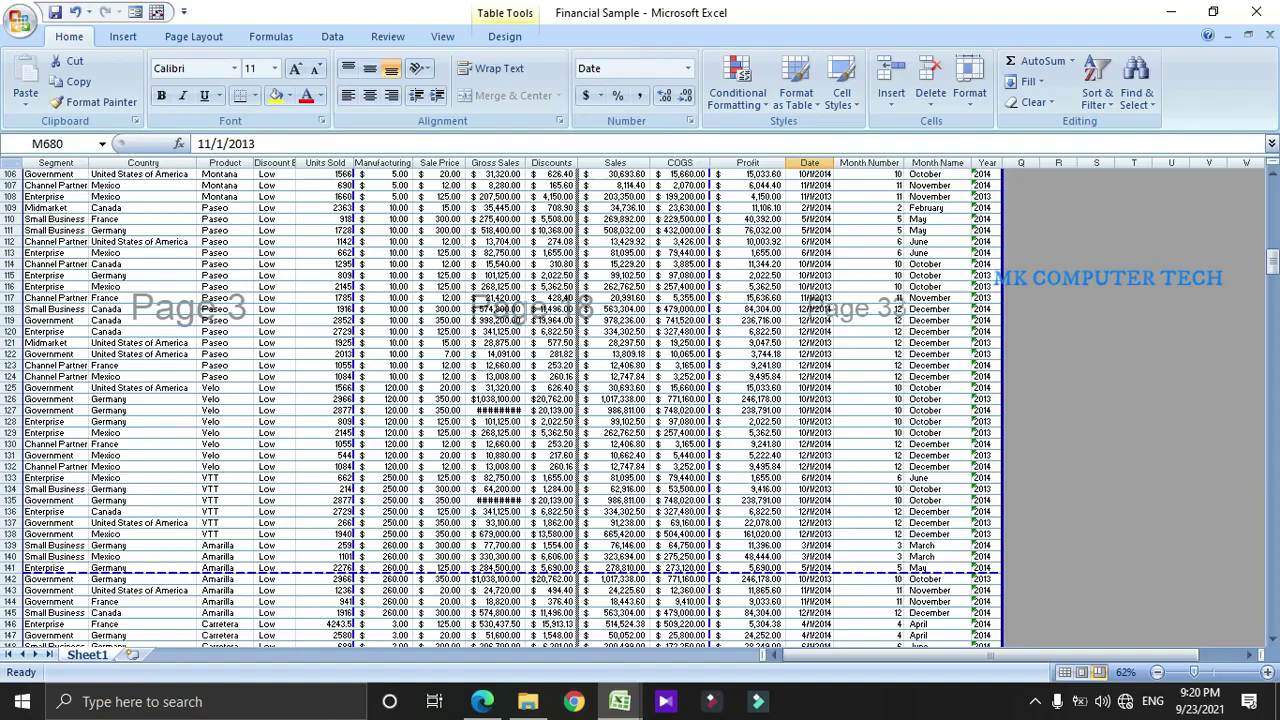
left_click_drag(353, 400, 1002, 400)
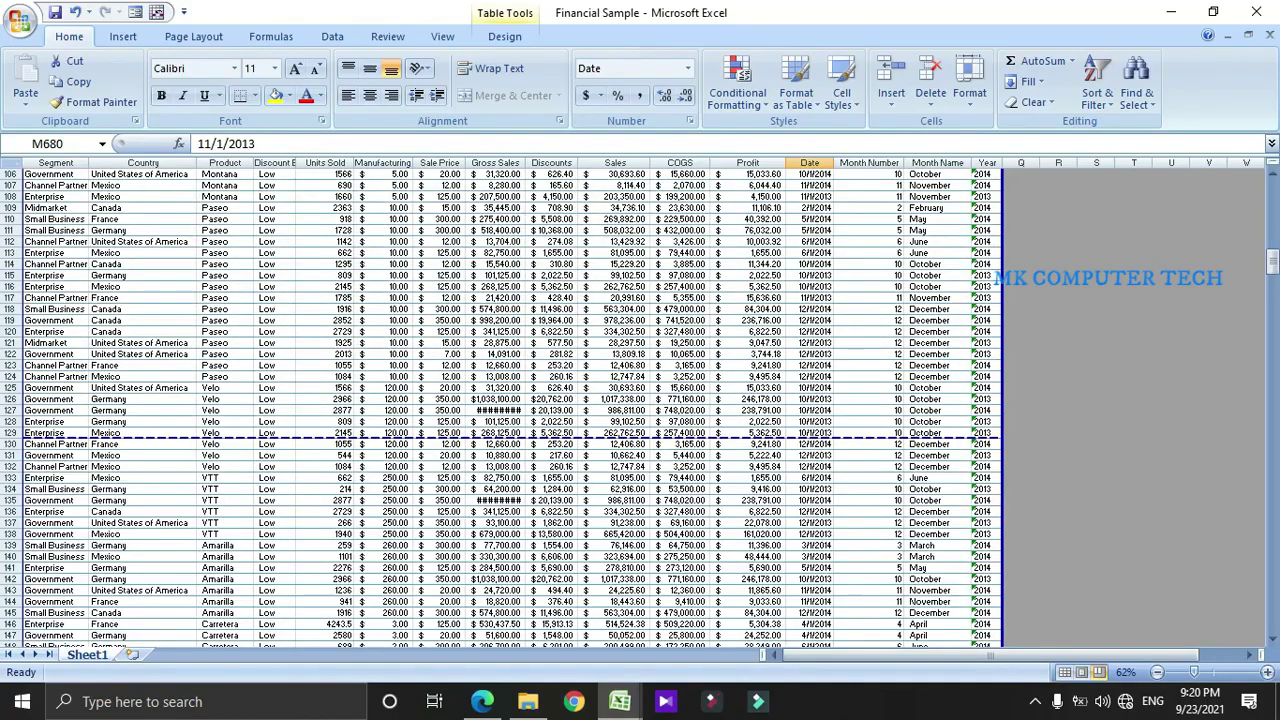
left_click_drag(1272, 264, 1272, 220)
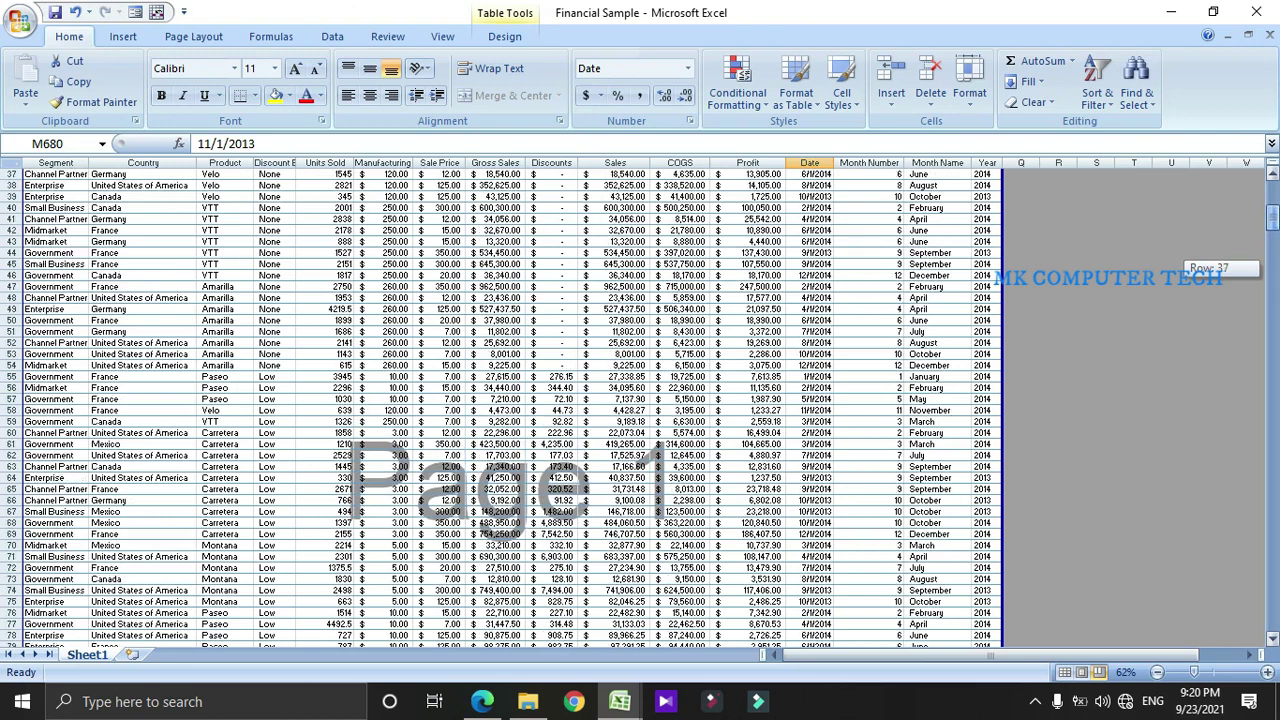
left_click(20, 22)
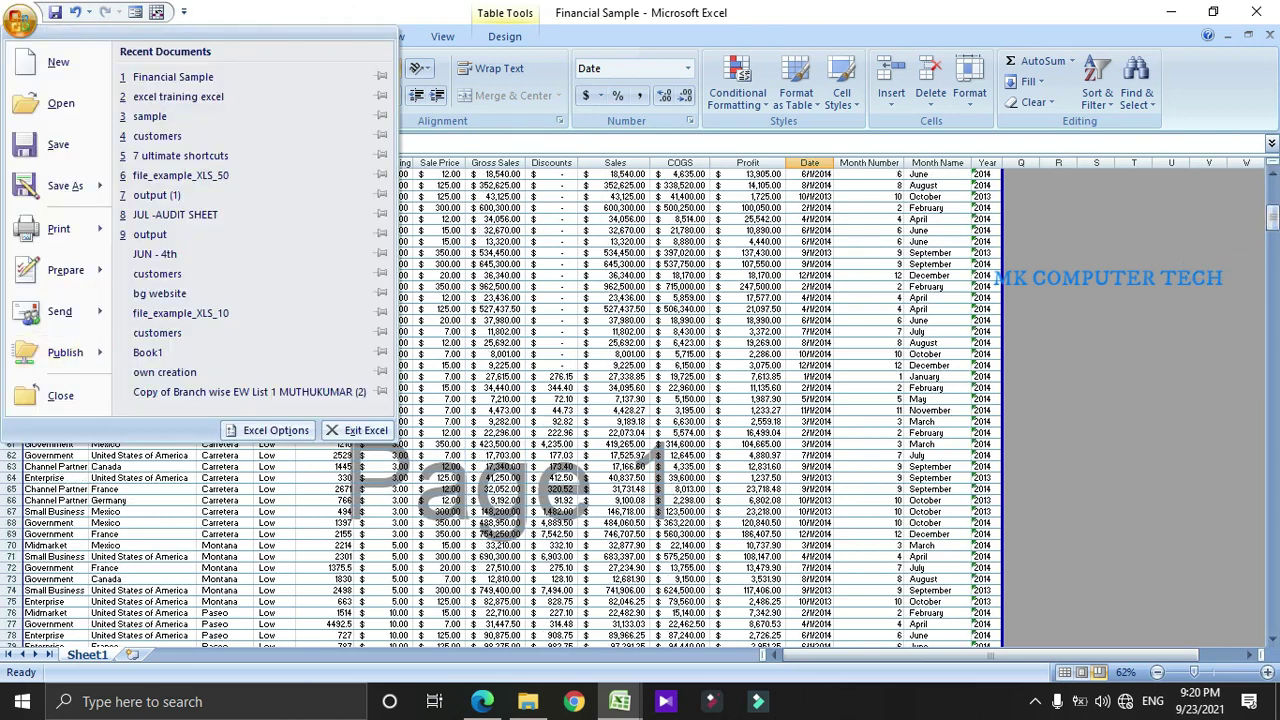
mouse_move(59, 229)
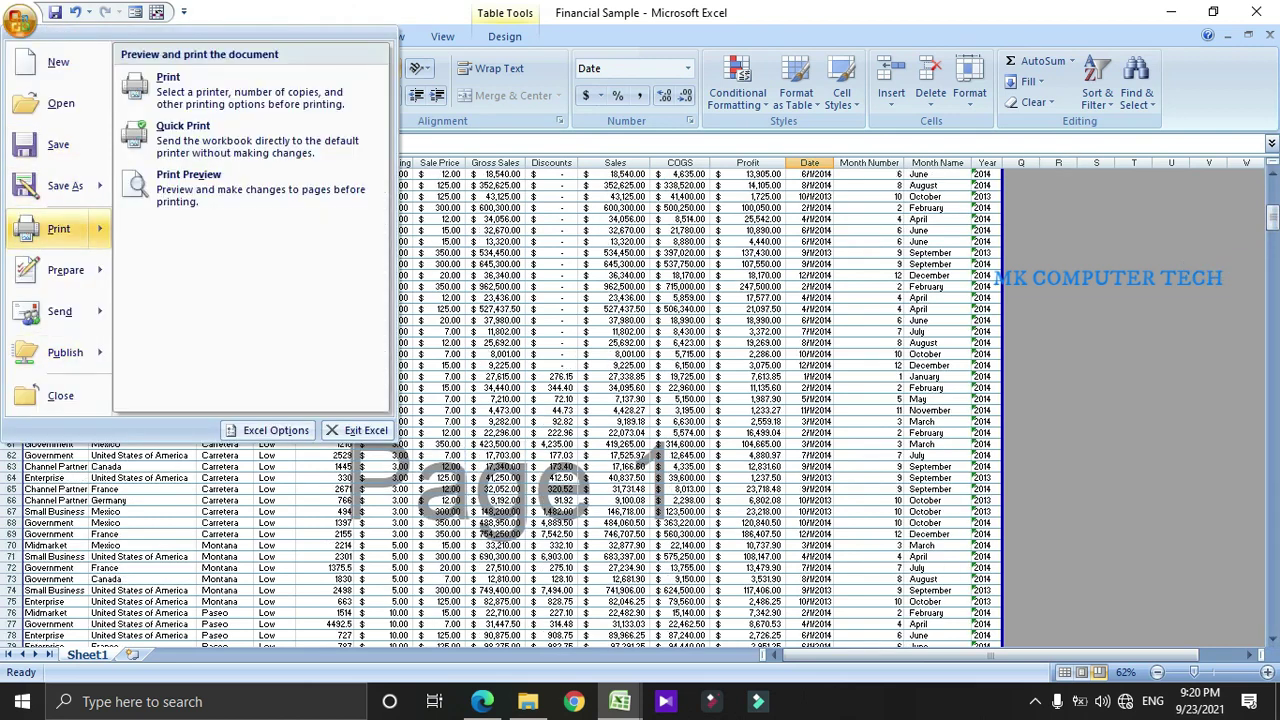
left_click(188, 187)
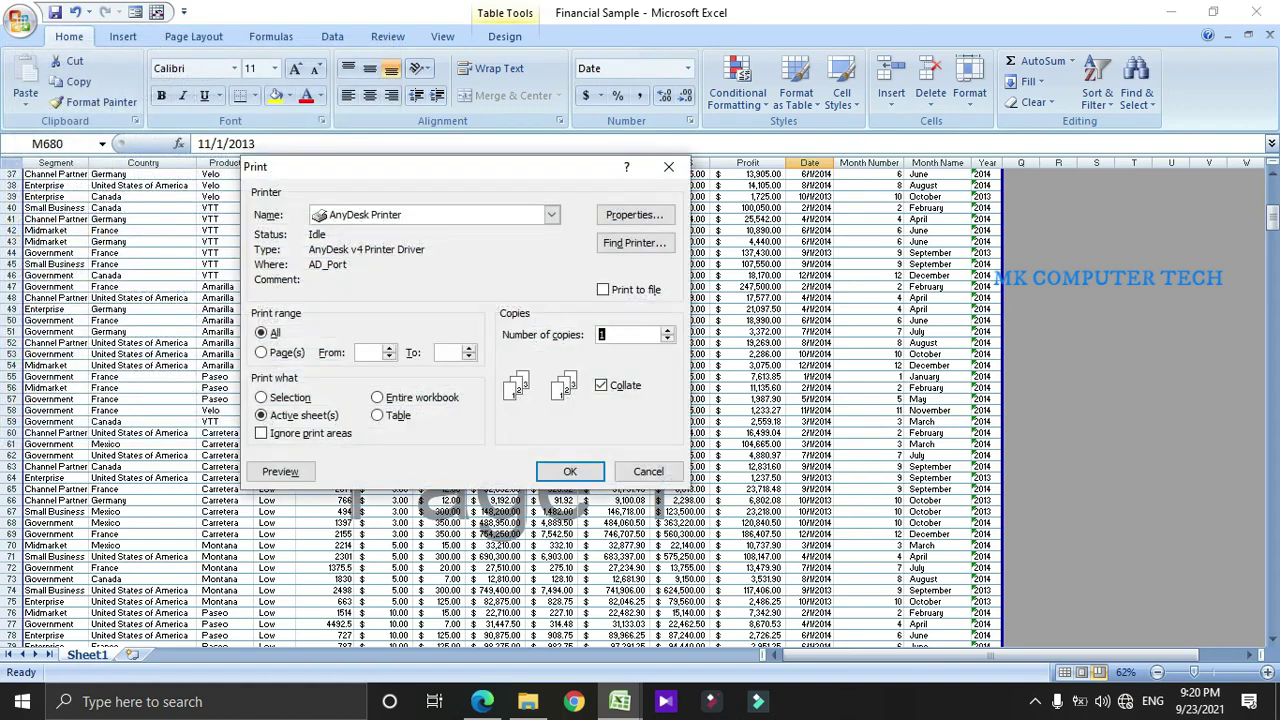
left_click(648, 471)
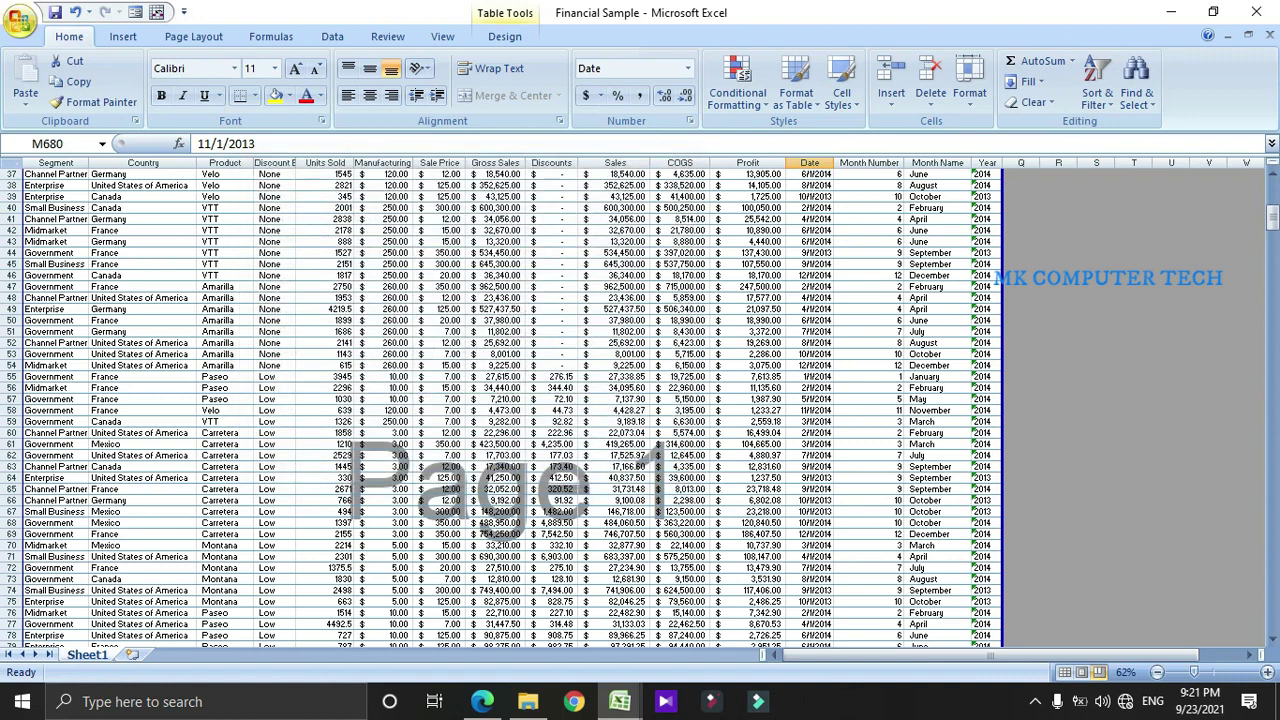
- Open the print preview of the sheet and look through its first two pages
left_click(20, 22)
mouse_move(58, 229)
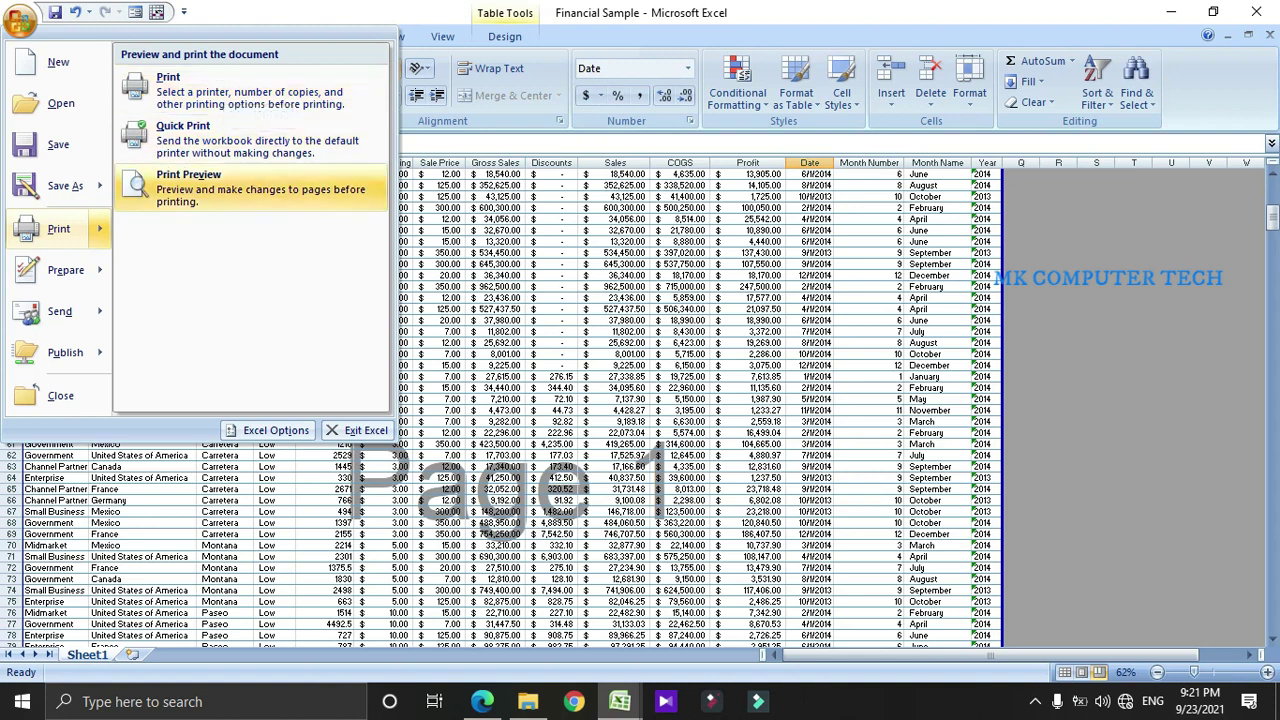
left_click(228, 196)
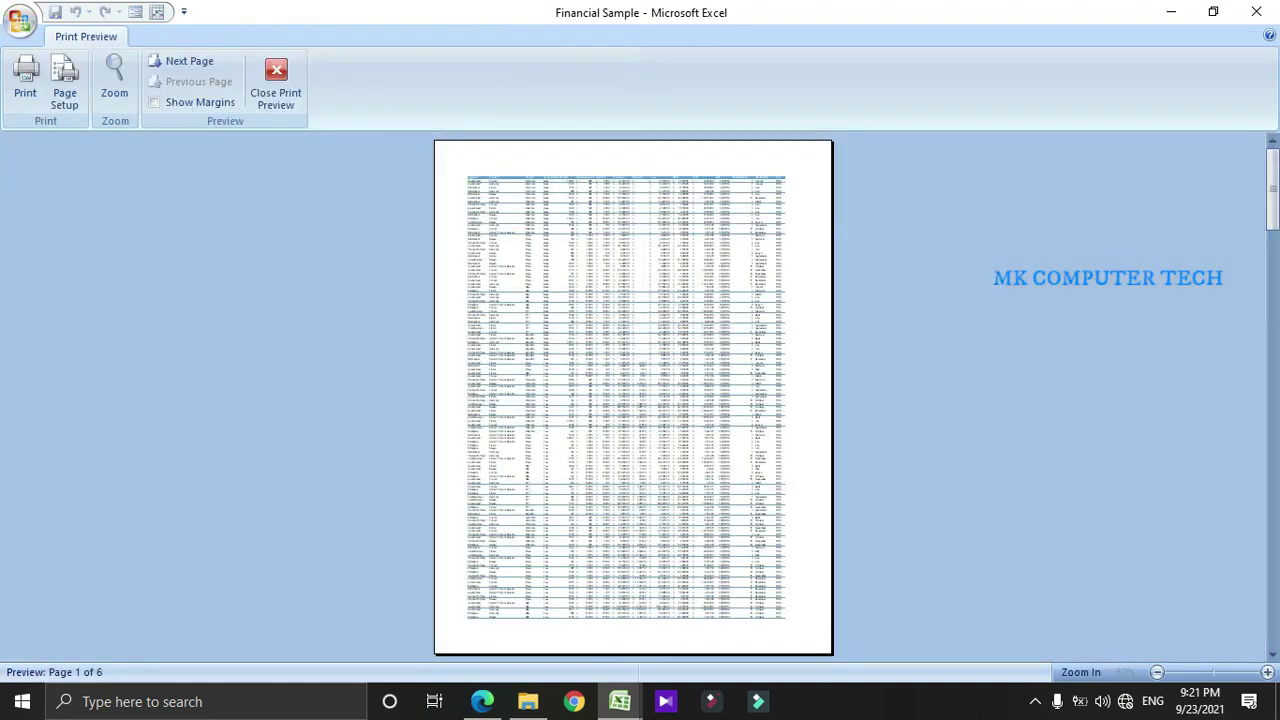
scroll(632, 397, "down", 4)
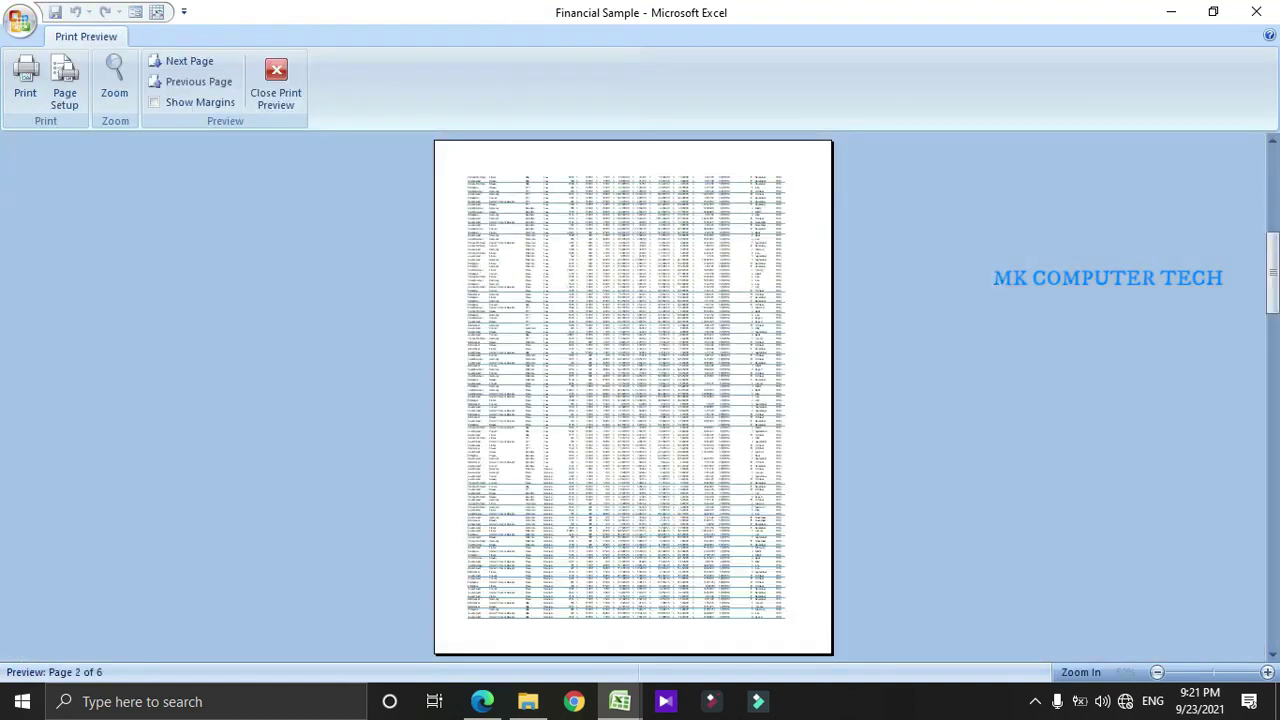
scroll(632, 397, "up", 4)
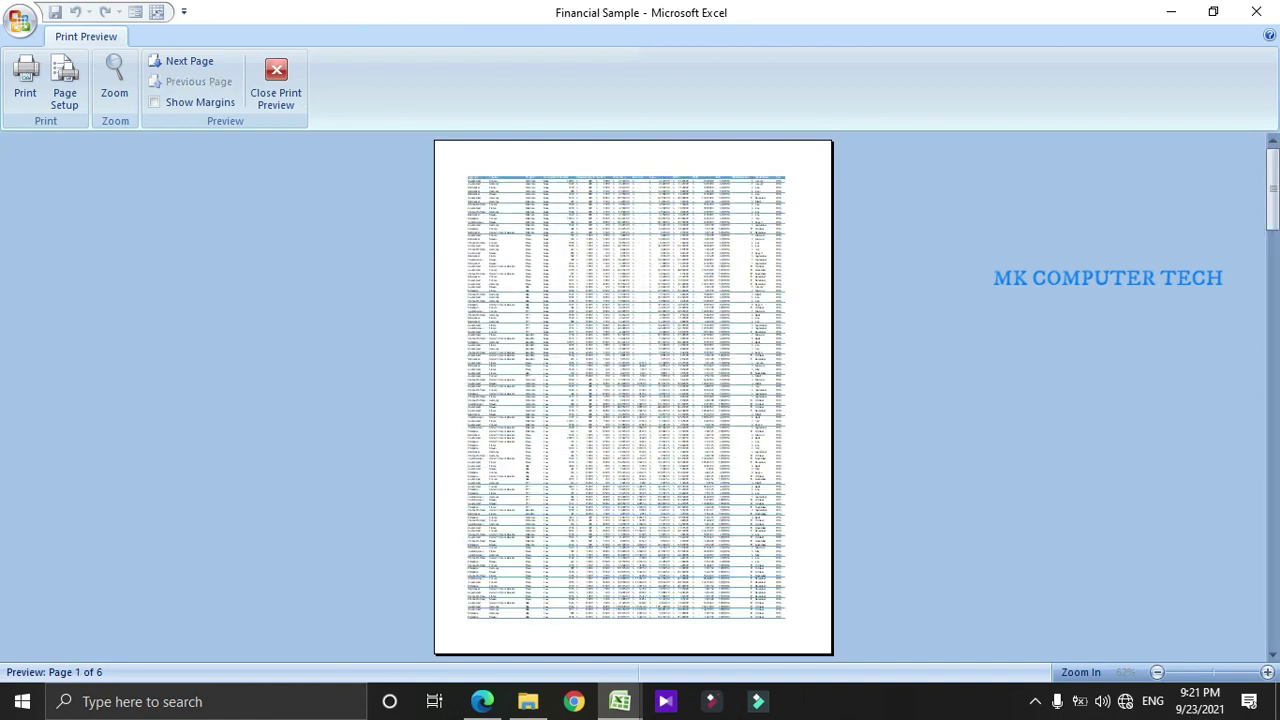
- Magnify the first page in the print preview to check its columns, return to the full-page view and close the preview
left_click(626, 336)
left_click(626, 336)
left_click(626, 336)
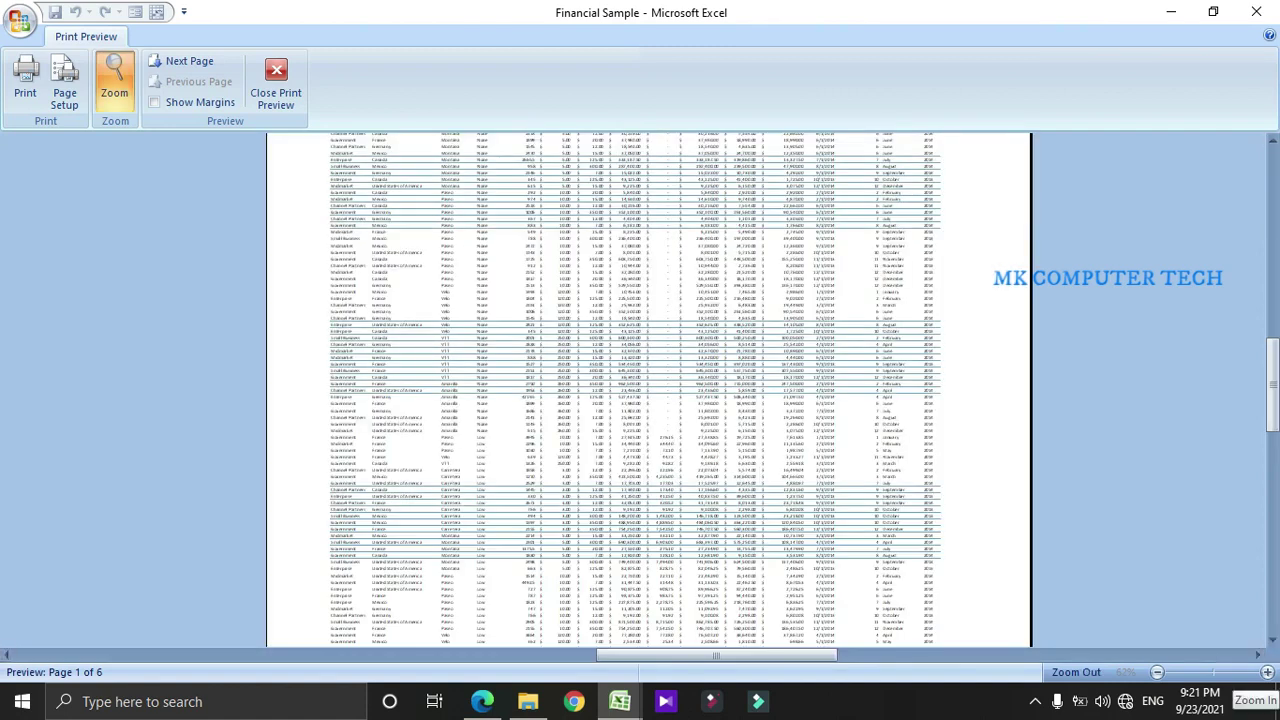
left_click(674, 366)
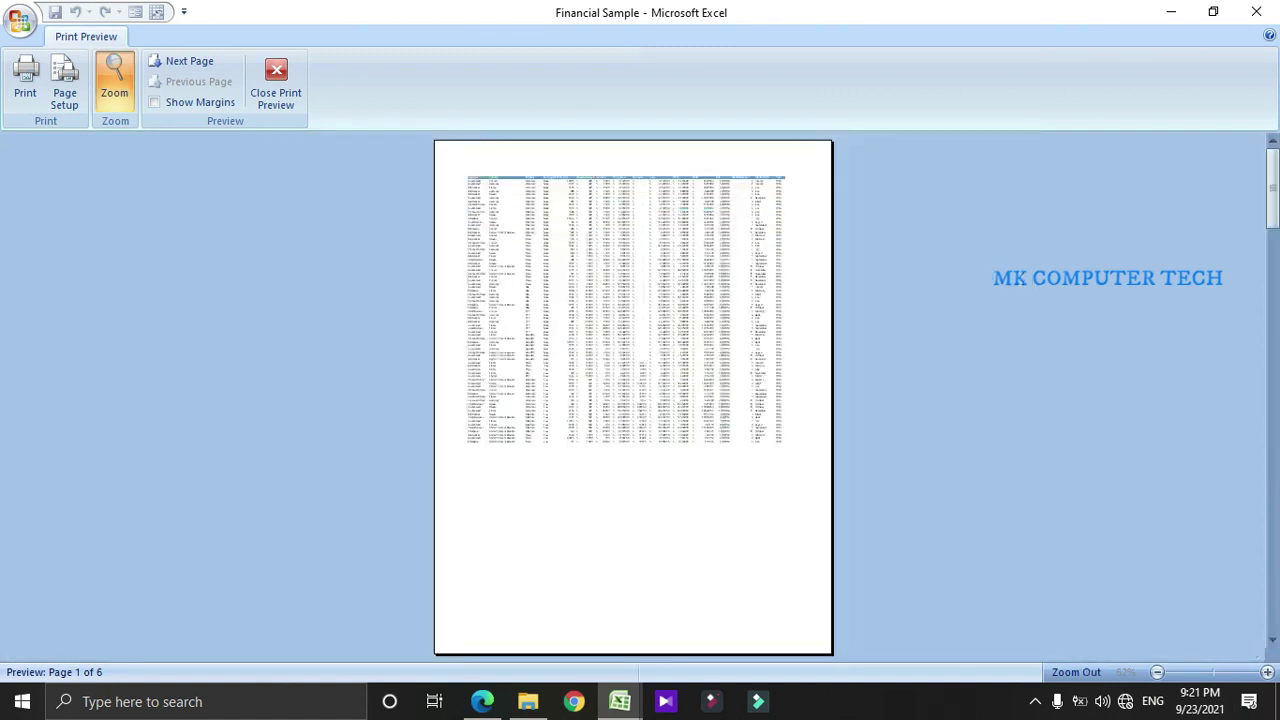
left_click(674, 366)
left_click(276, 80)
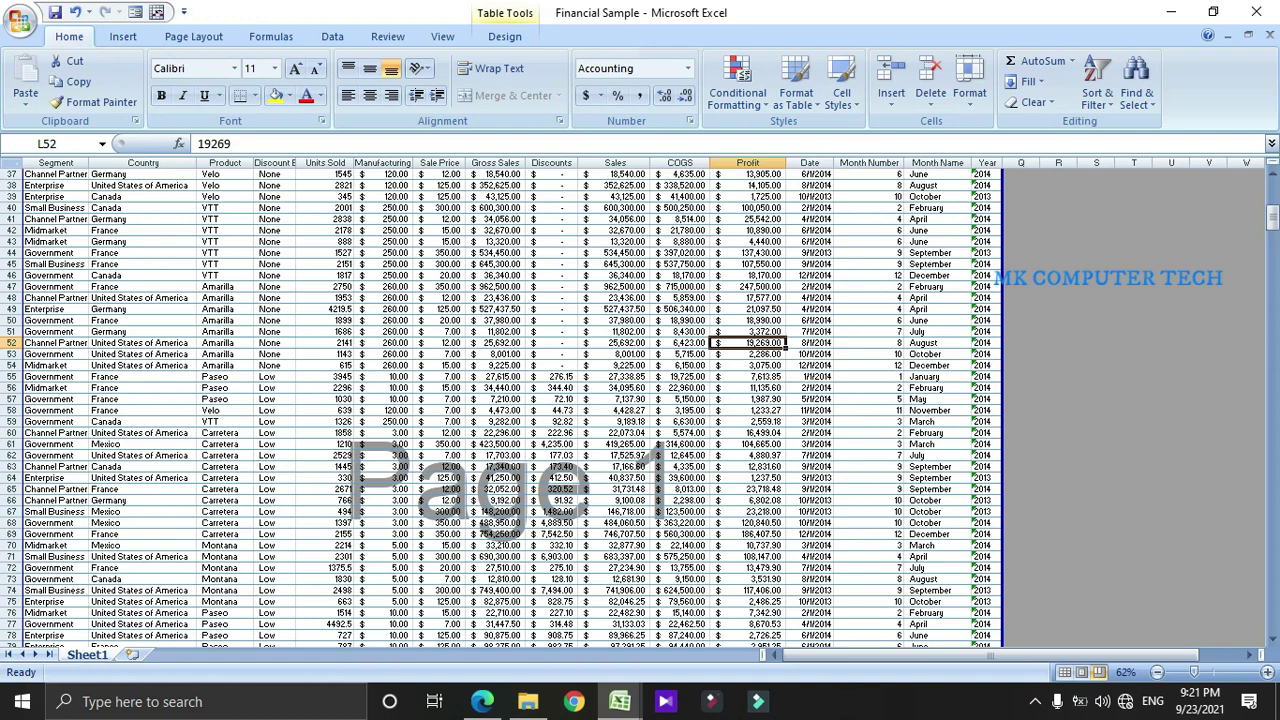
- Copy the range A1:L38 of the financial table into a new worksheet, starting at cell A1
left_click_drag(1272, 218, 1272, 192)
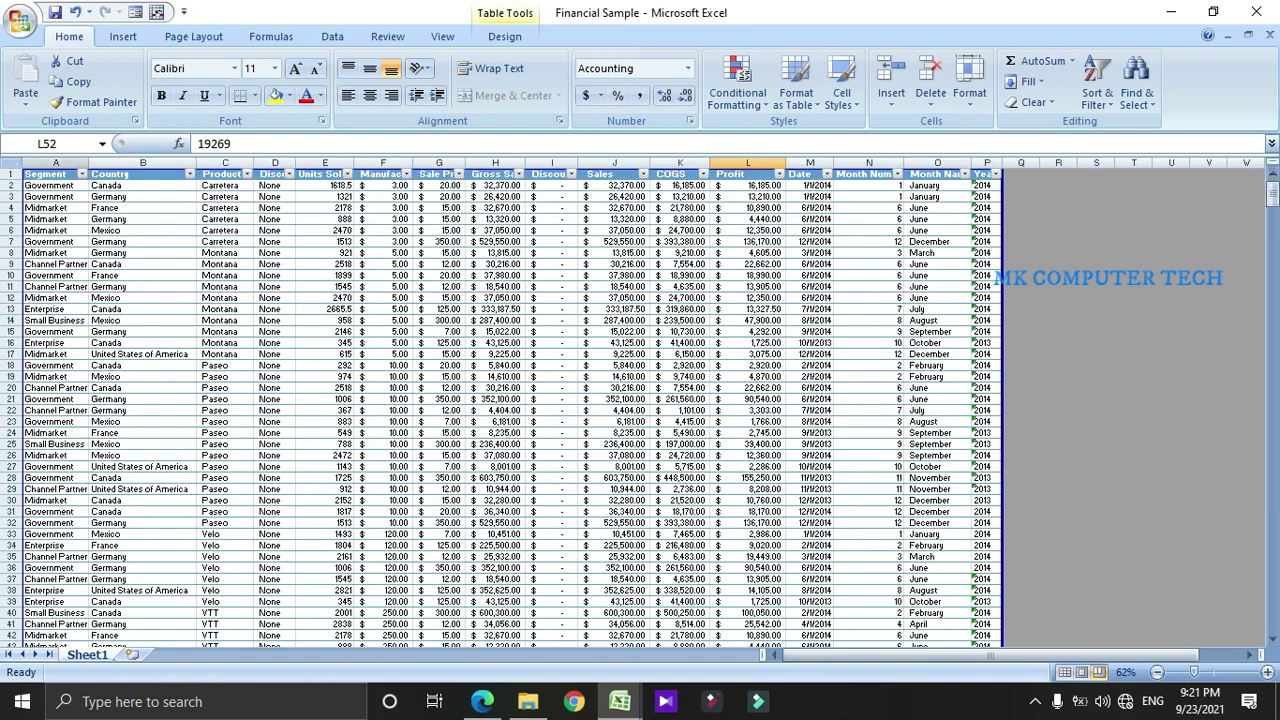
left_click_drag(50, 174, 785, 594)
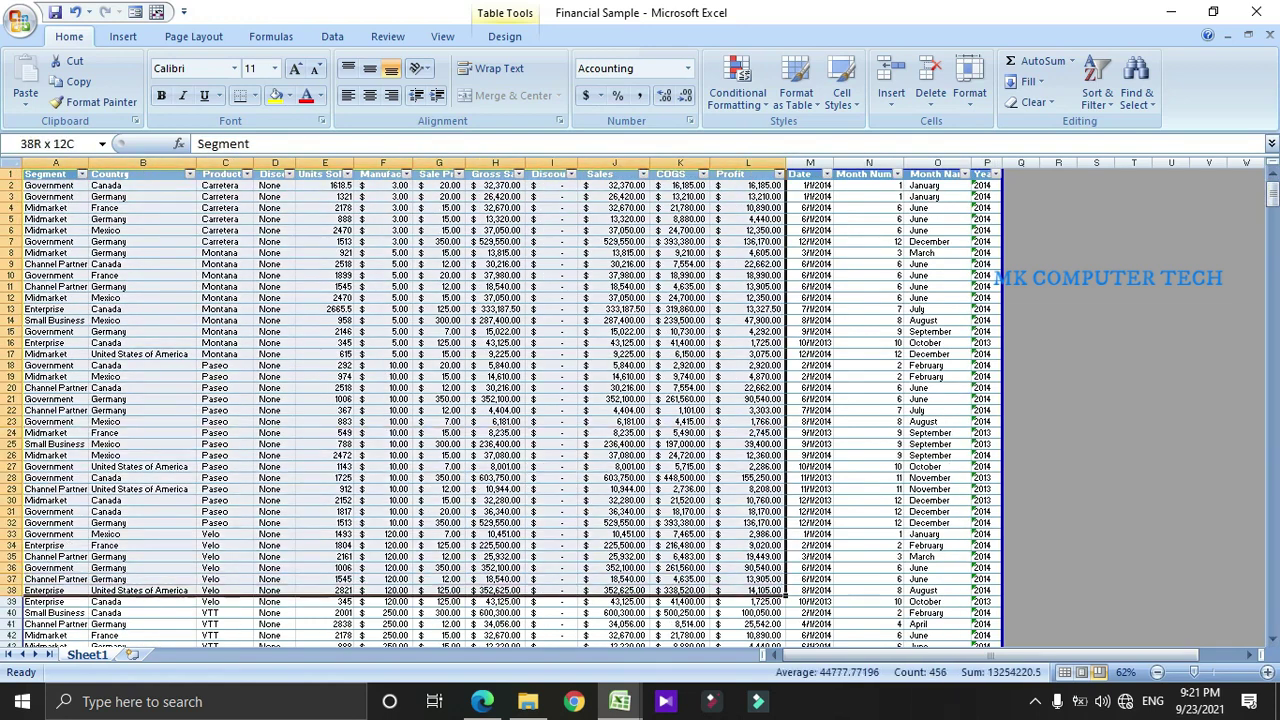
key("ctrl+c")
left_click(132, 654)
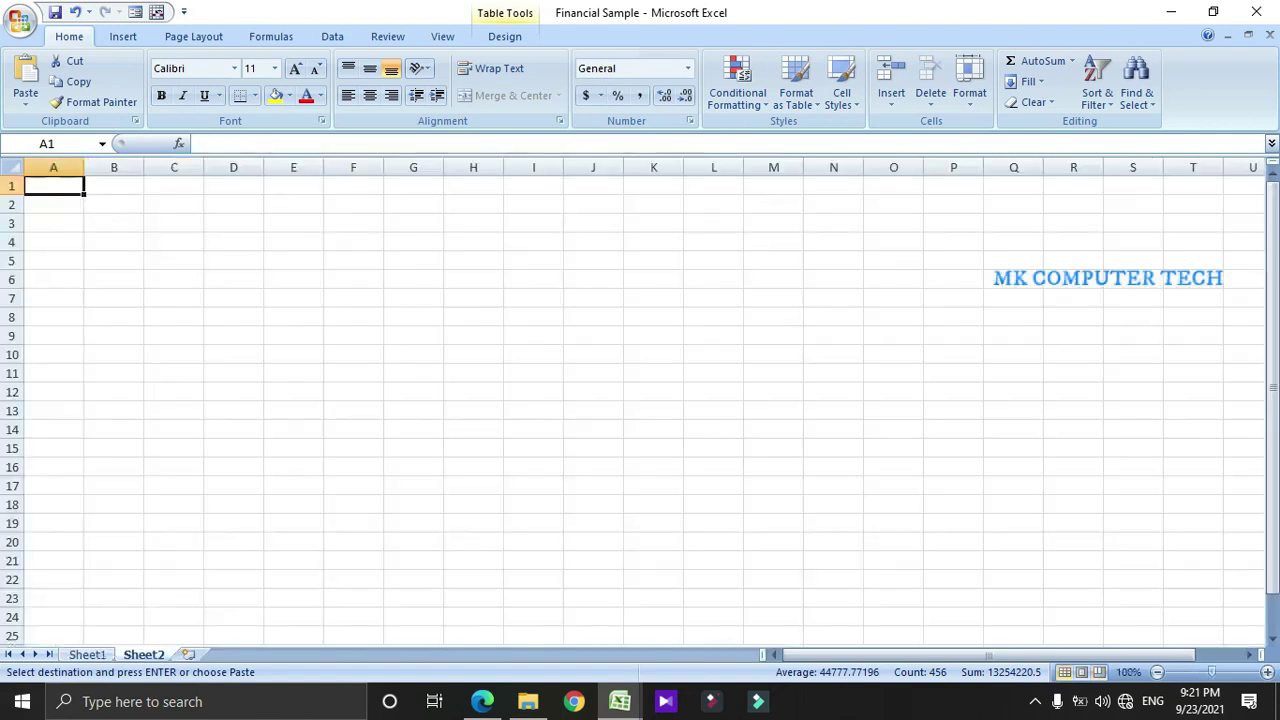
key("ctrl+v")
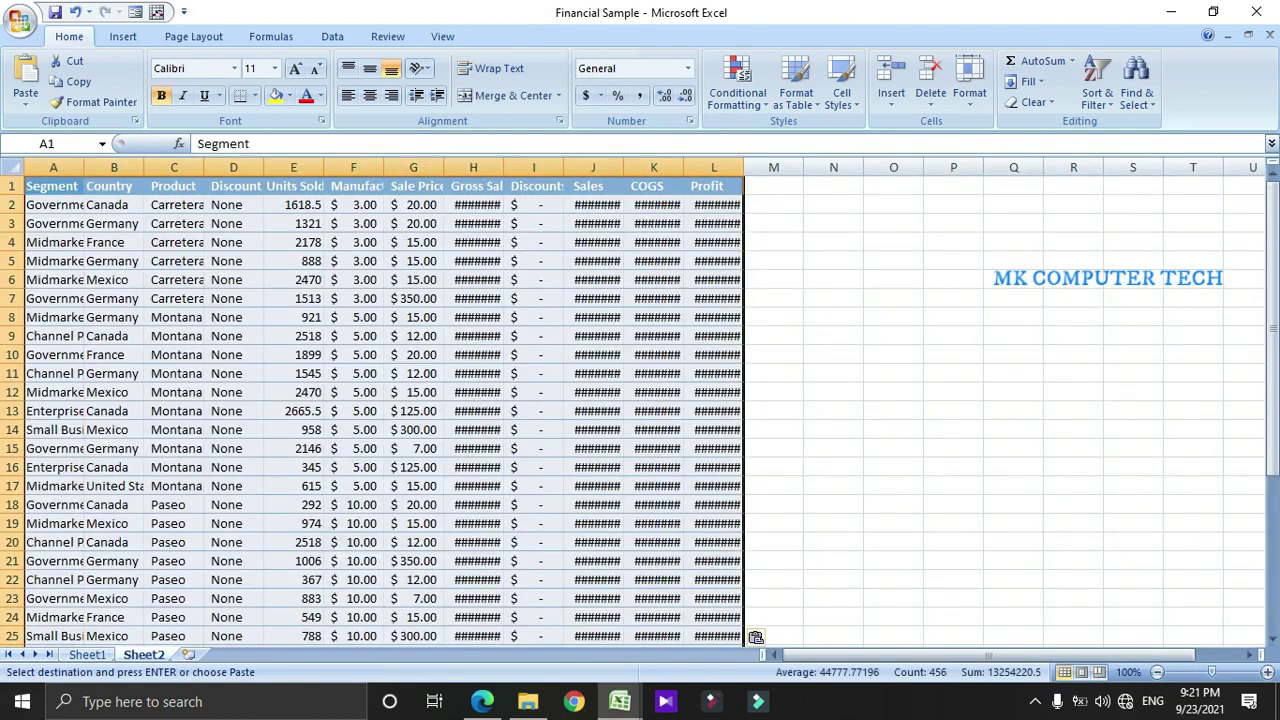
- Auto-fit the widths of the Sales, COGS, Profit, Gross Sales, Product and Segment columns on the new sheet
double_click(624, 168)
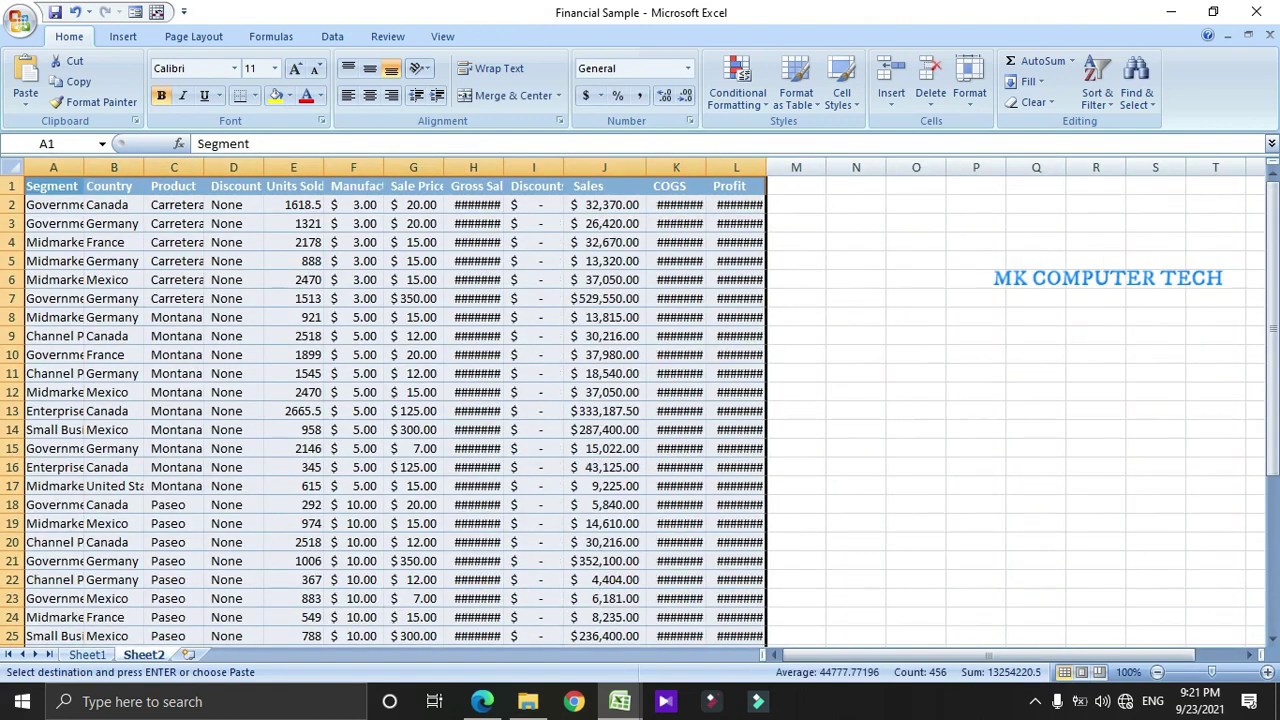
double_click(706, 168)
double_click(789, 168)
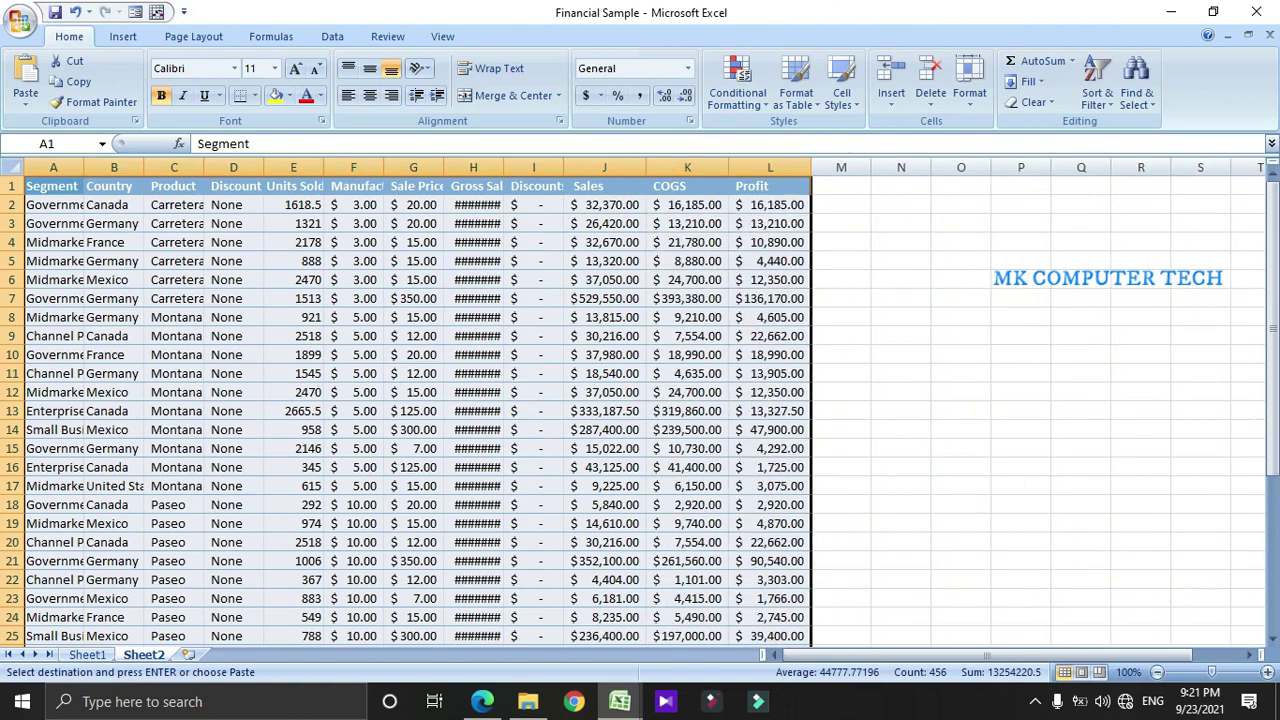
double_click(503, 168)
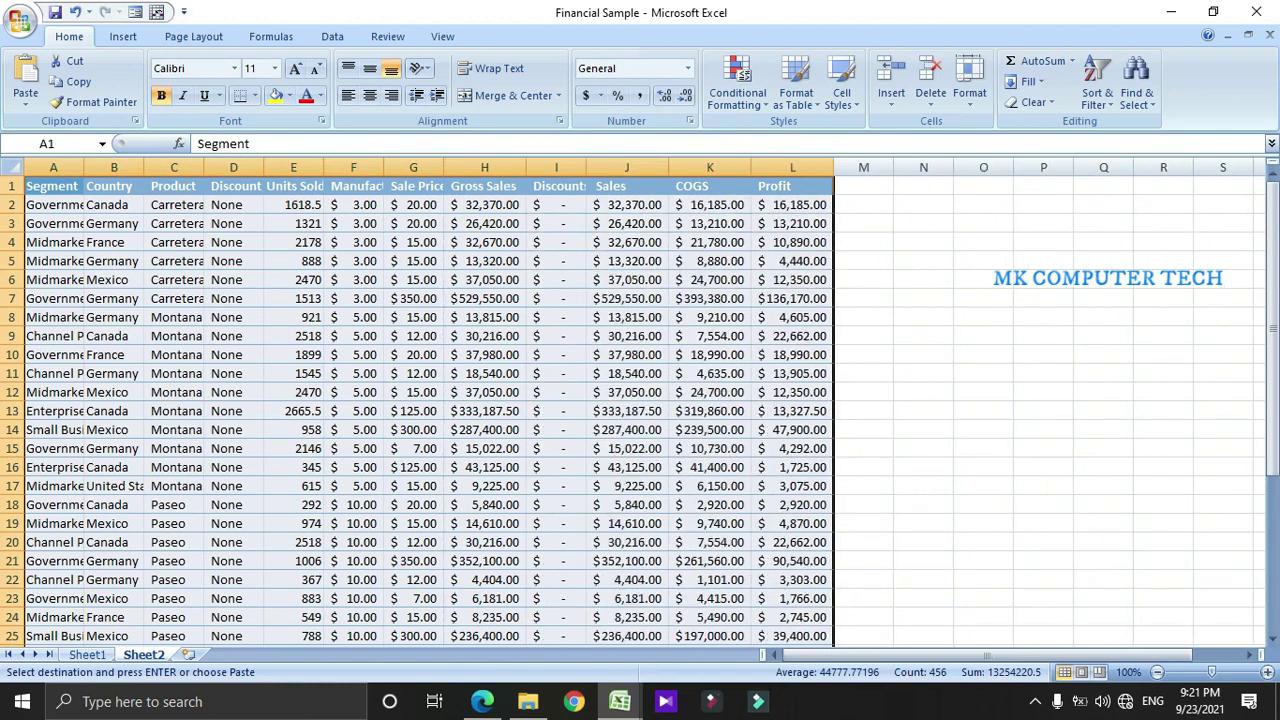
double_click(204, 168)
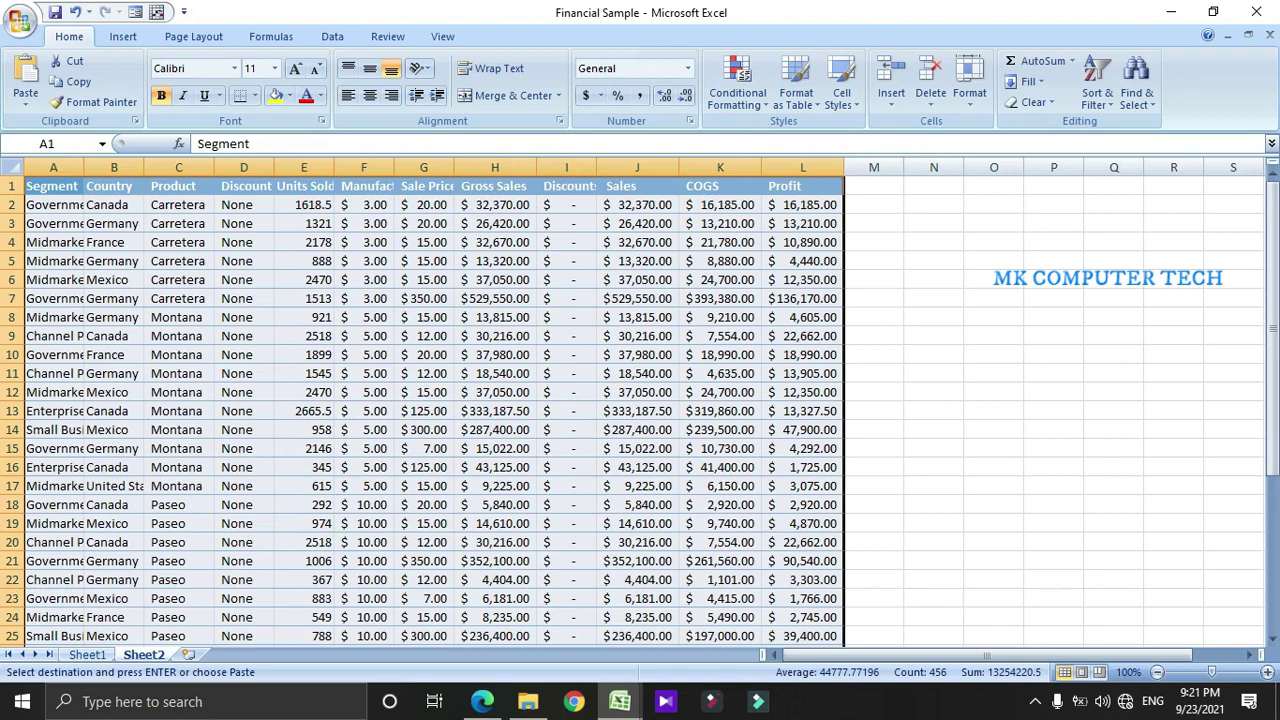
left_click(179, 280)
double_click(84, 168)
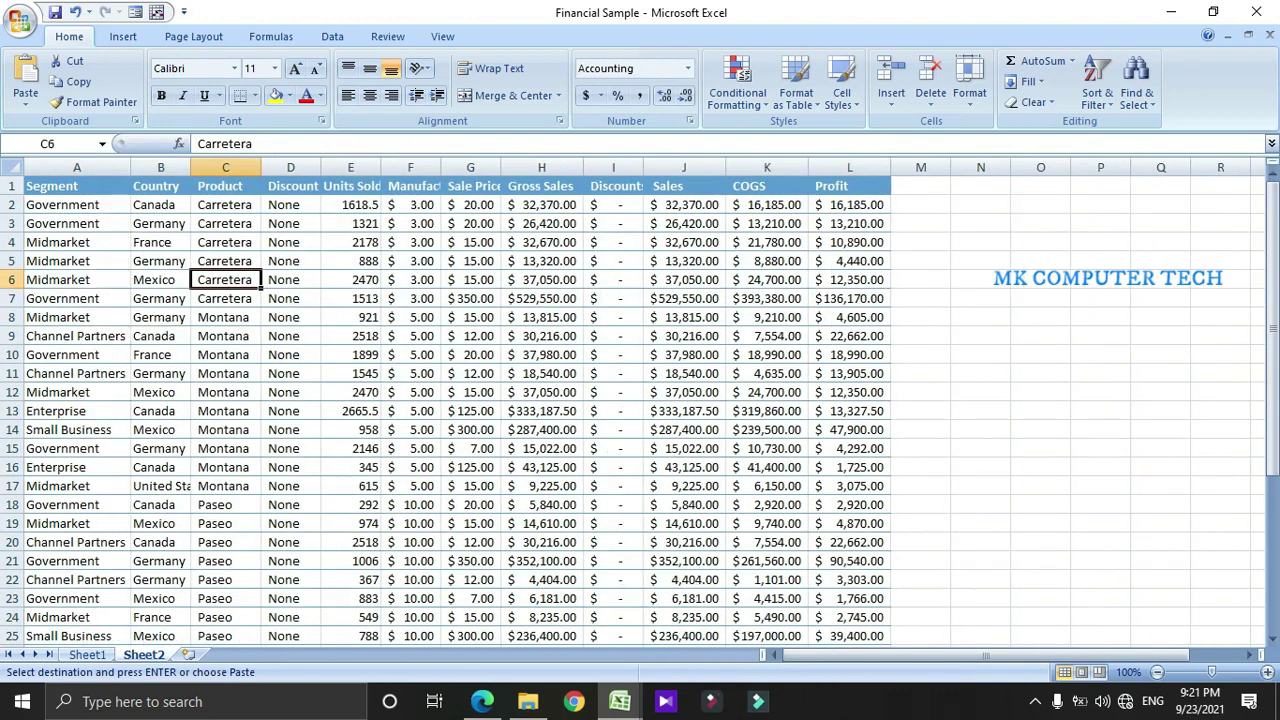
- Select the range A1:L21 on the new sheet, from the Segment header to the Profit column
left_click(77, 186)
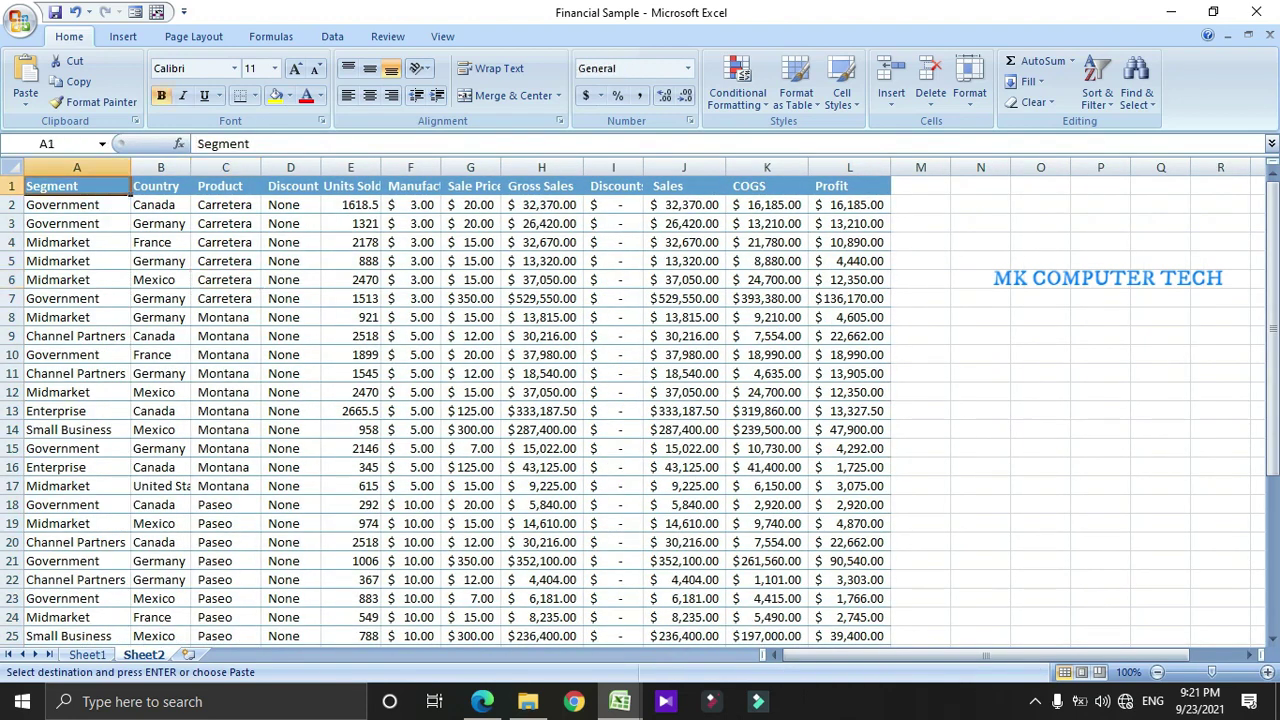
left_click(160, 261)
left_click_drag(77, 186, 850, 599)
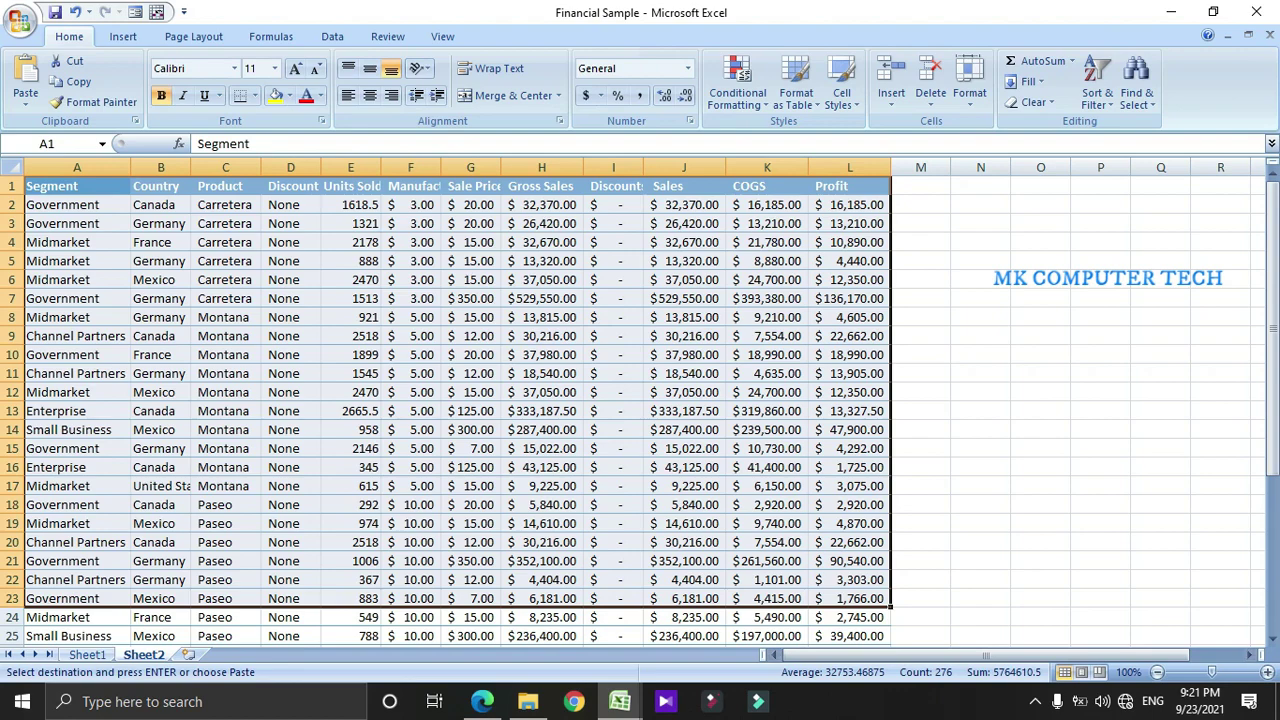
left_click_drag(1272, 390, 1272, 200)
left_click_drag(76, 187, 850, 580)
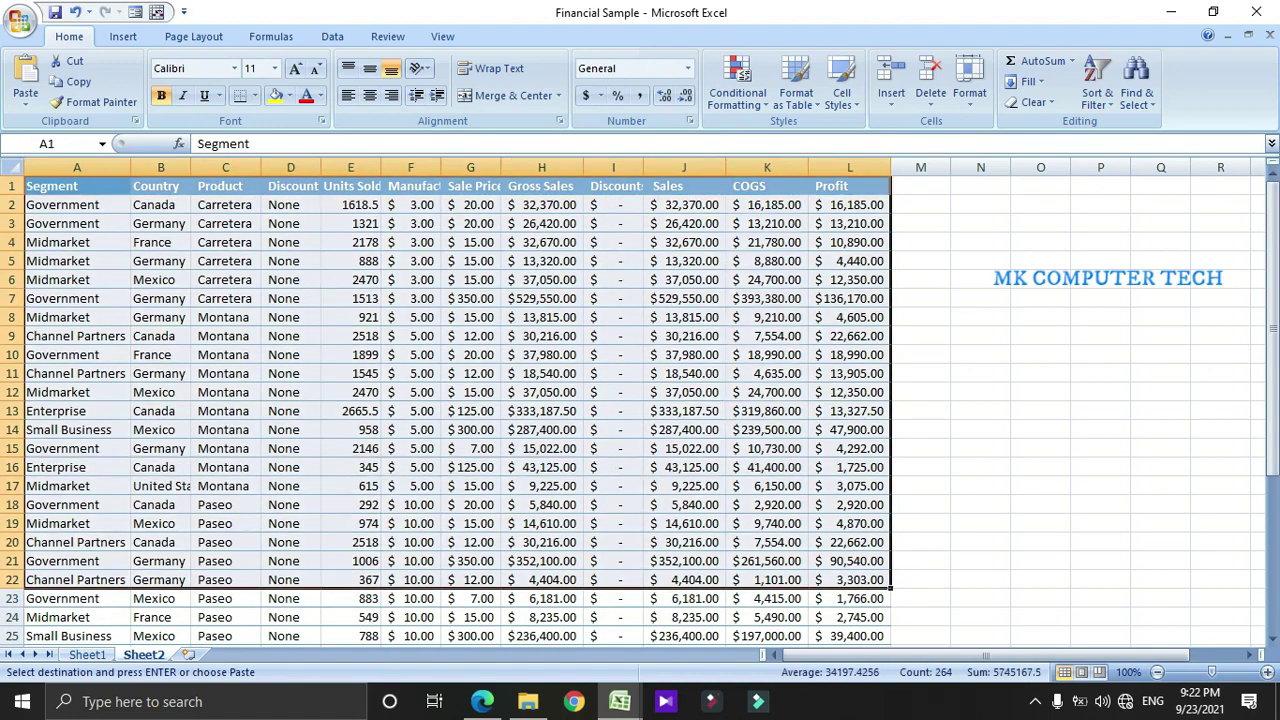
left_click_drag(76, 187, 850, 561)
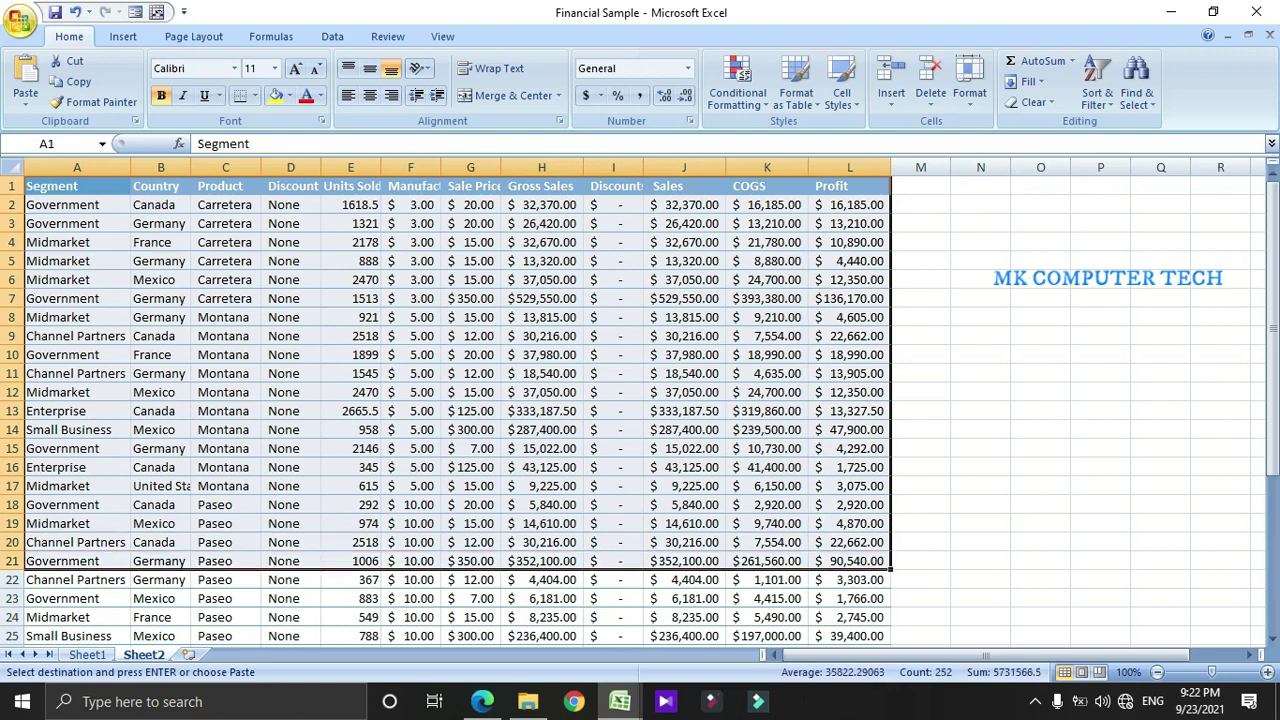
left_click(20, 20)
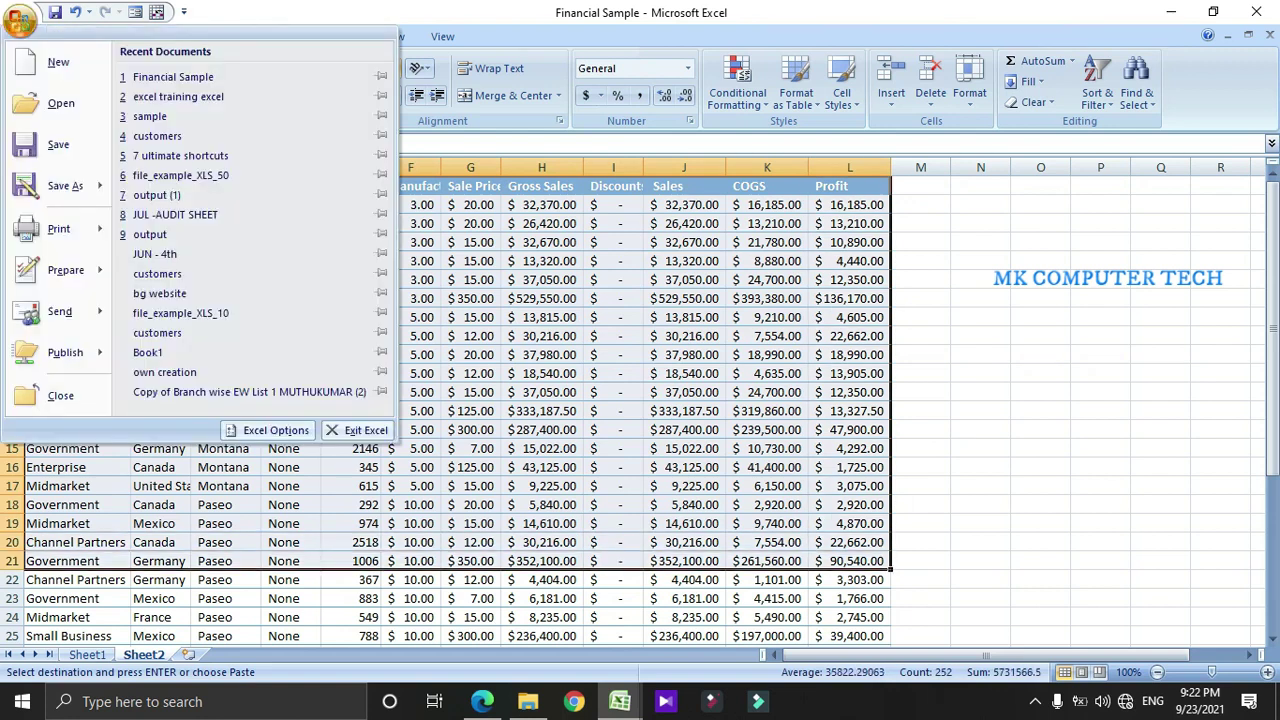
mouse_move(60, 229)
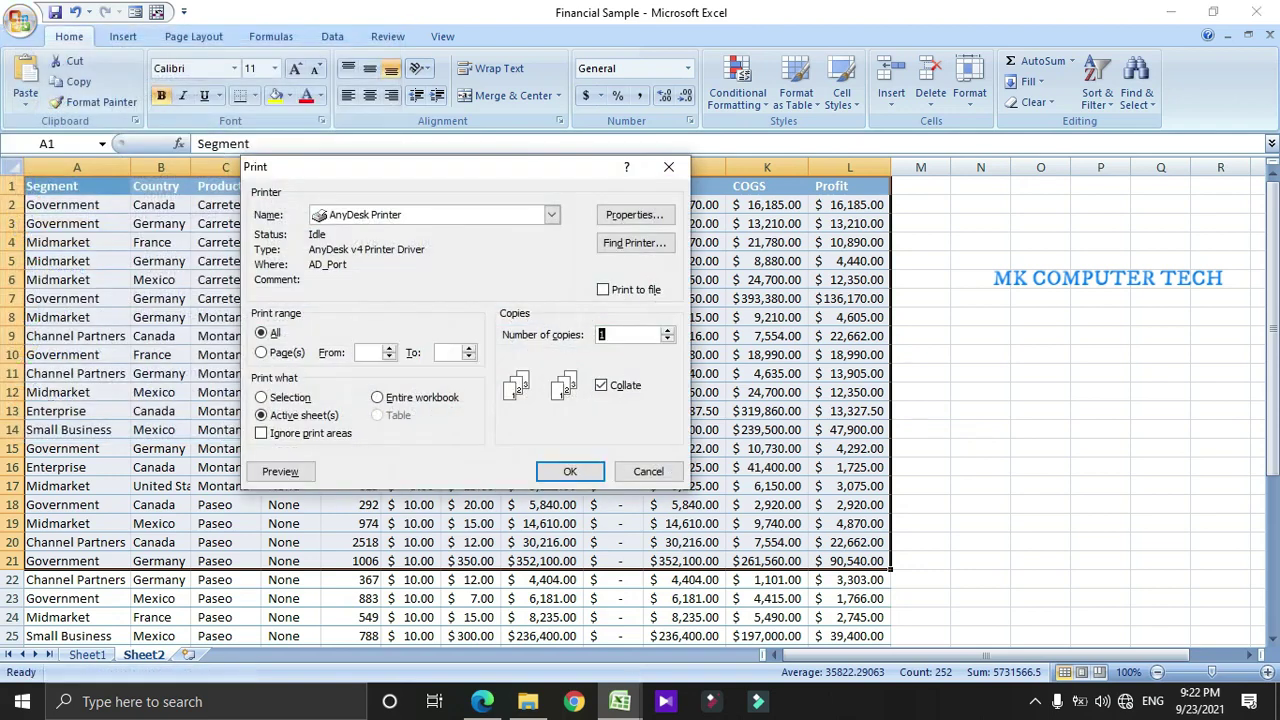
left_click(648, 471)
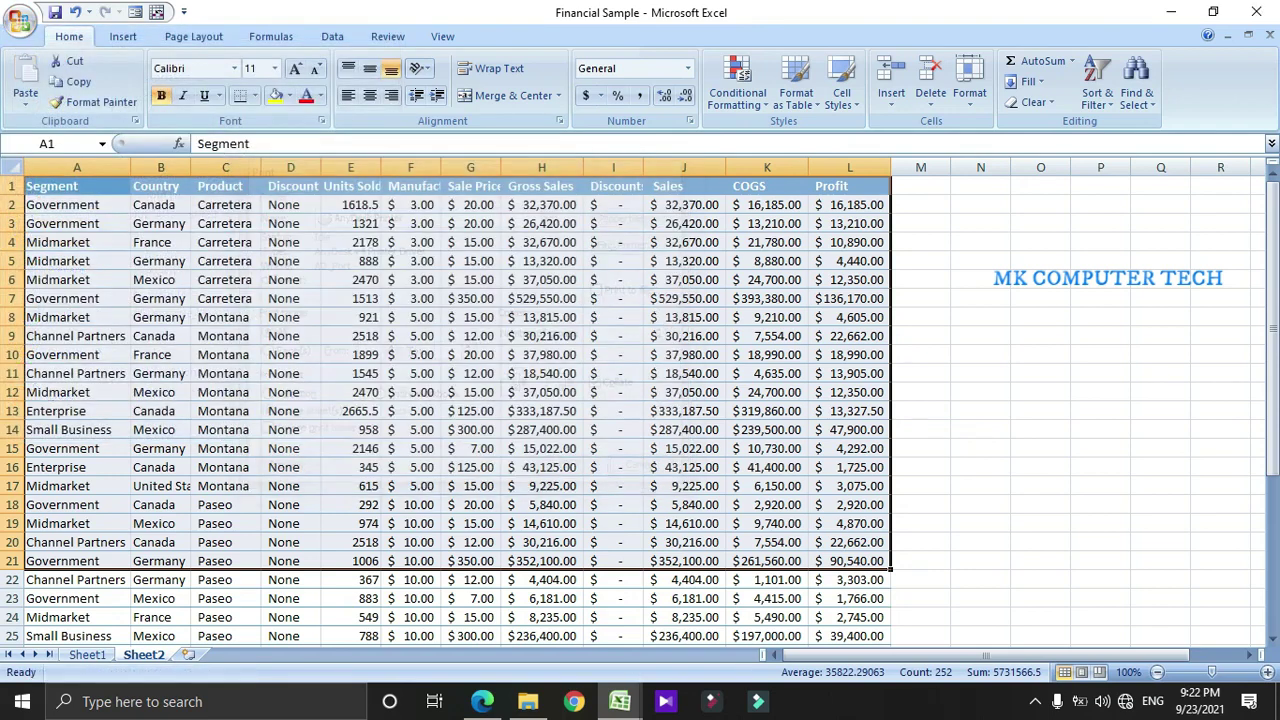
- Preview the printout of the active sheet, examine the top of its first page and close the preview
left_click(20, 20)
mouse_move(59, 229)
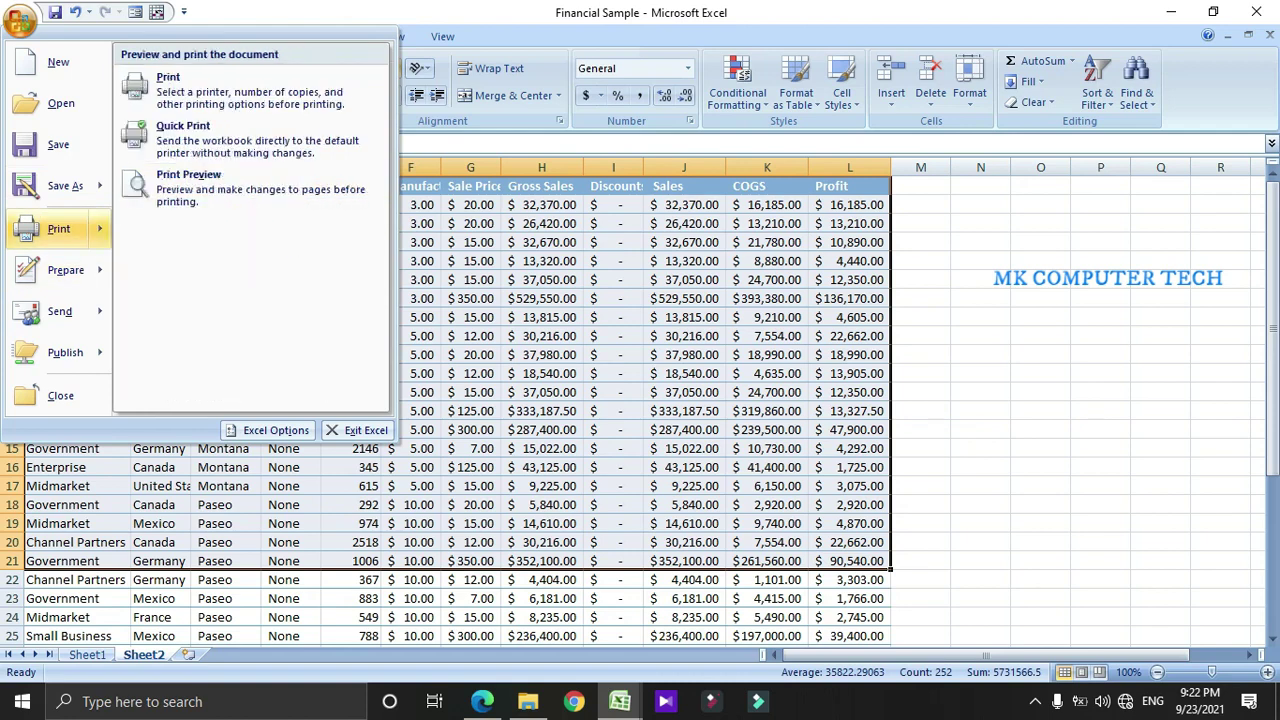
left_click(59, 229)
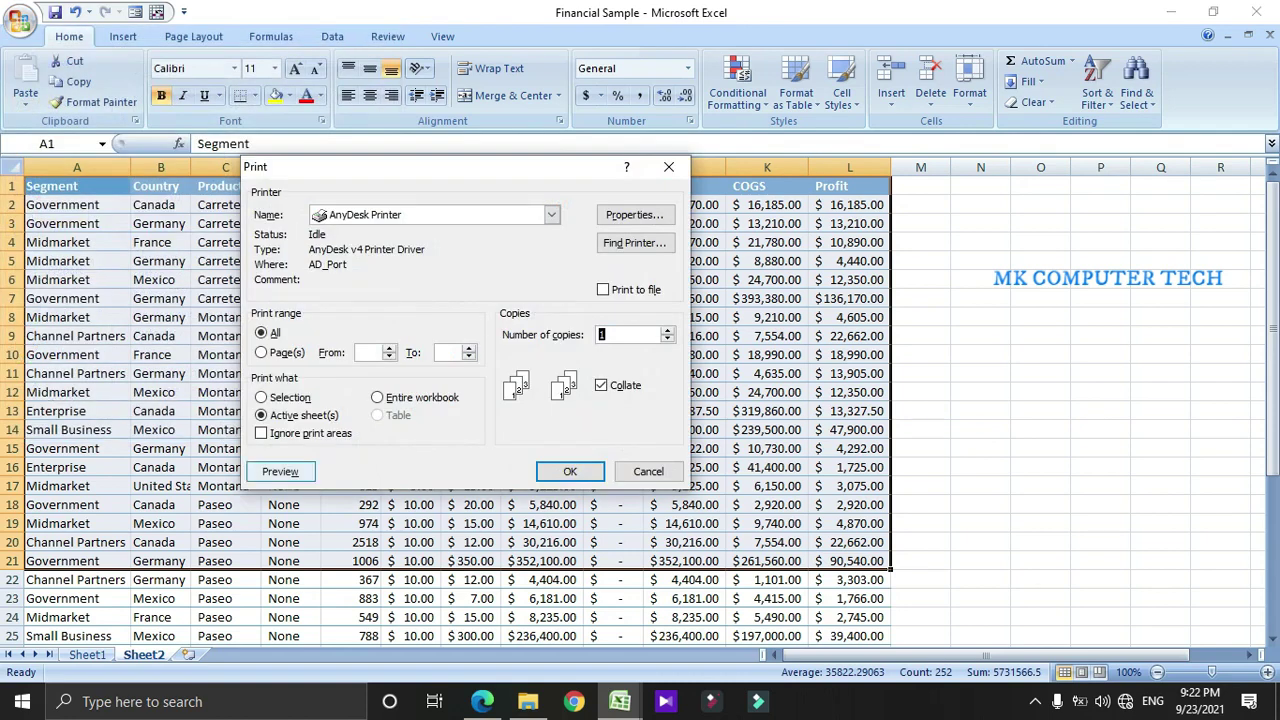
left_click(280, 471)
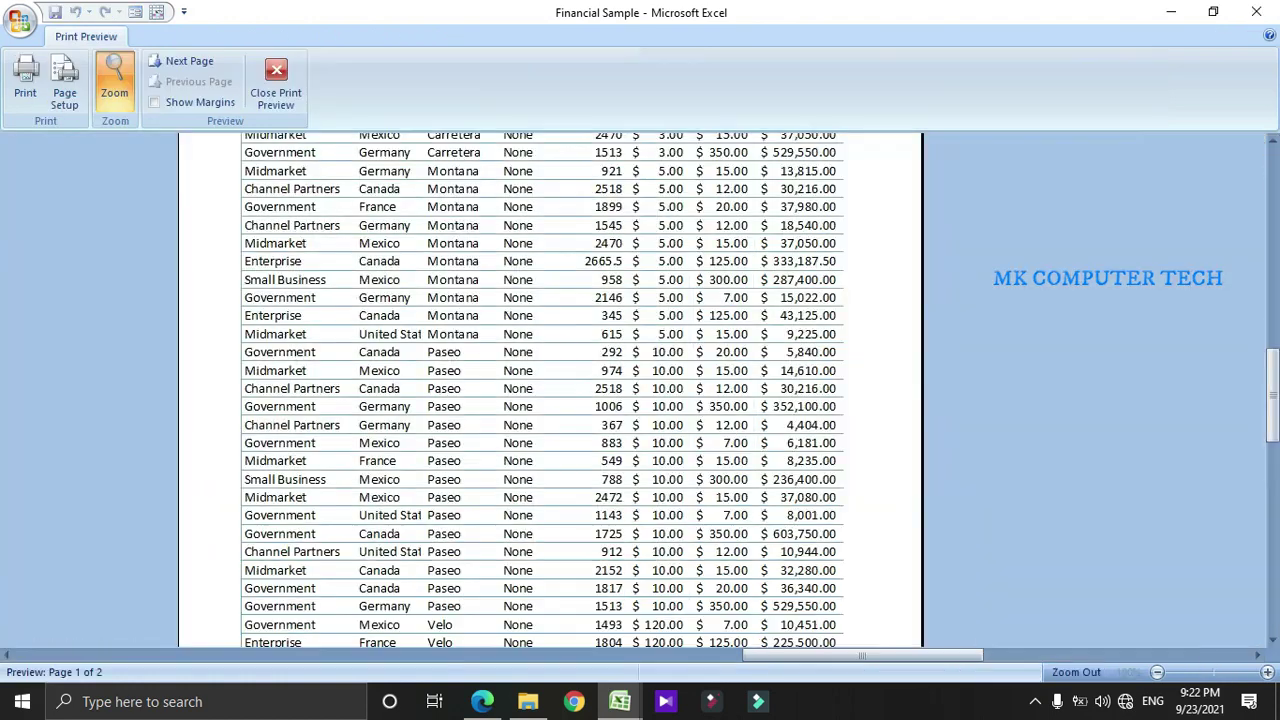
left_click_drag(1273, 395, 1273, 195)
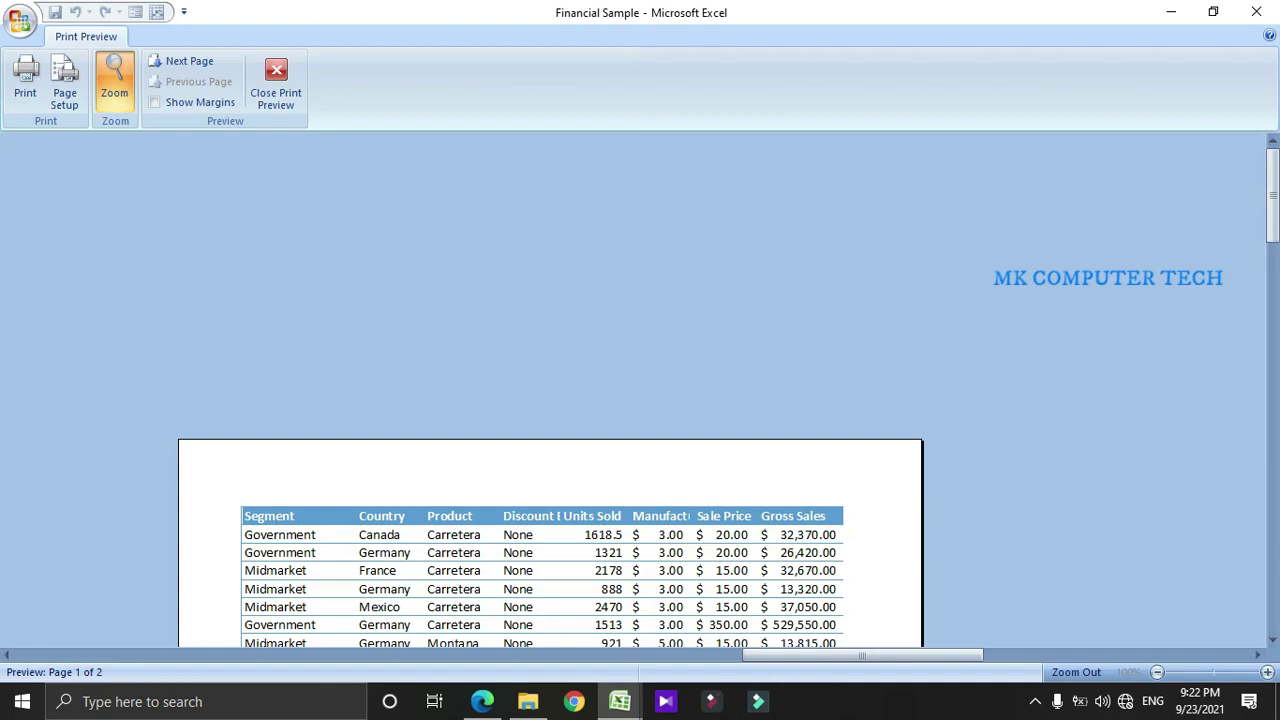
key("Escape")
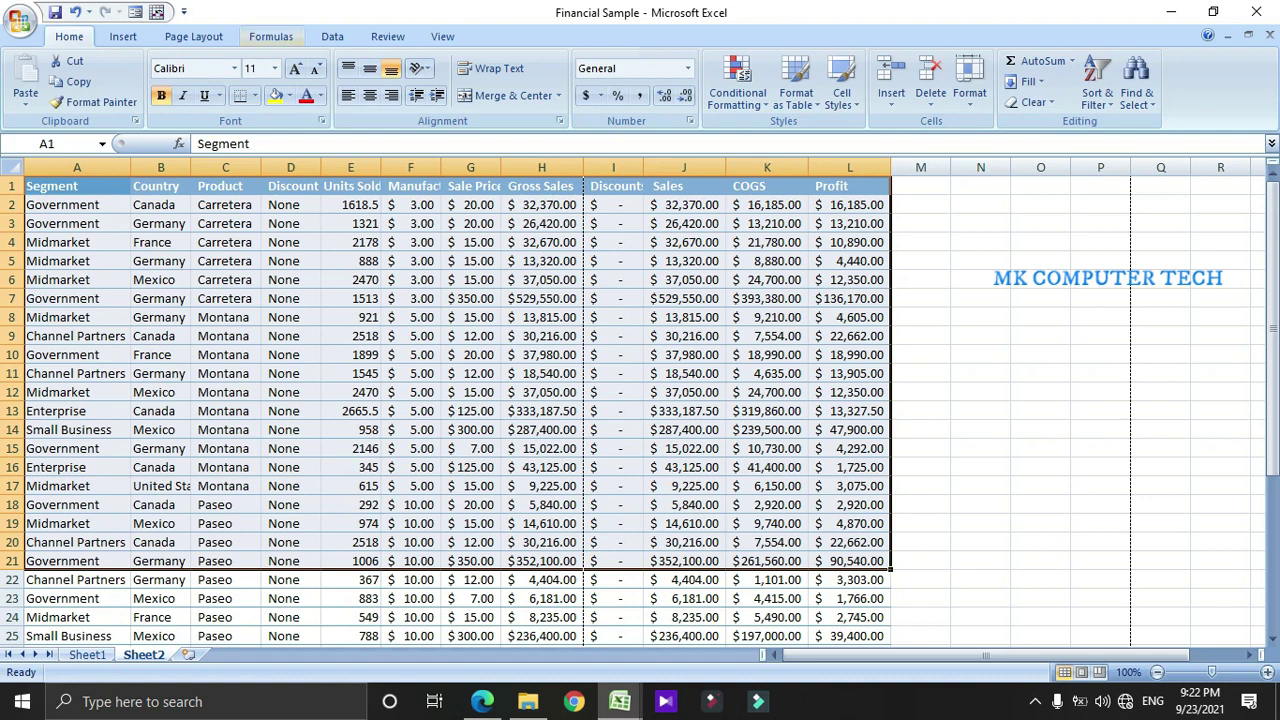
- Preview the printout with only the selected range set to print, examine the first page and close the preview
left_click(19, 19)
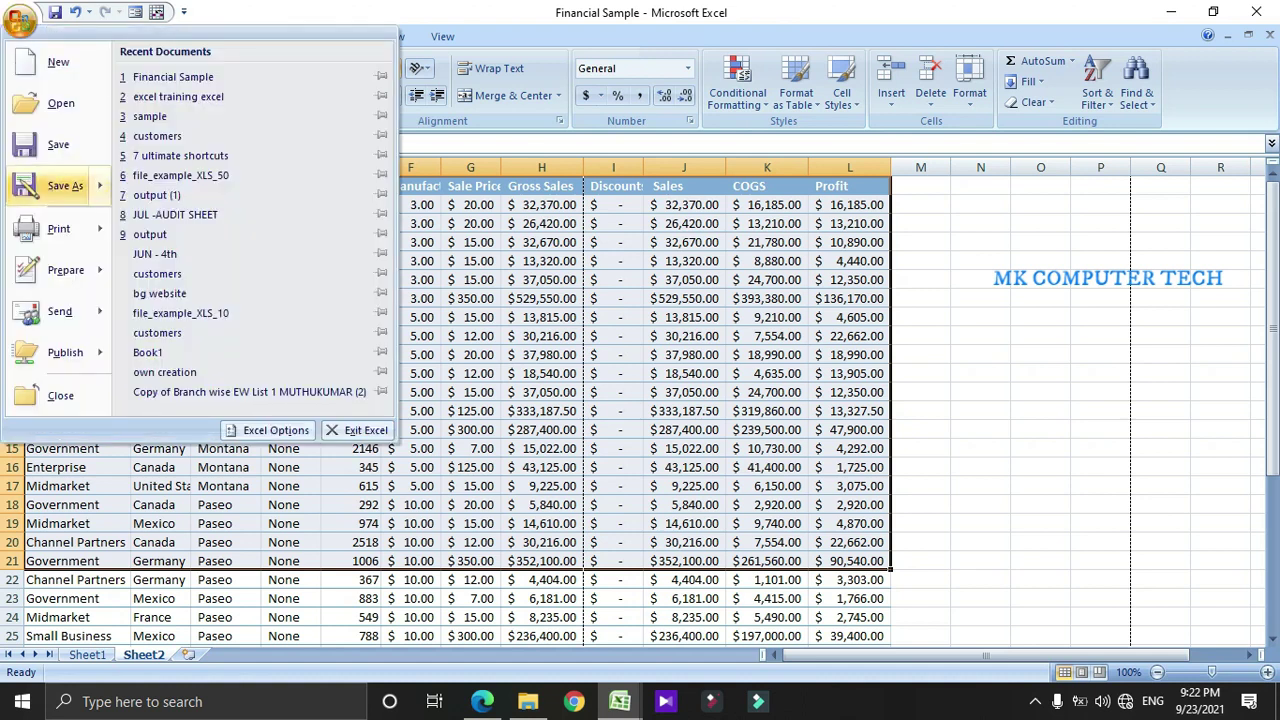
mouse_move(59, 229)
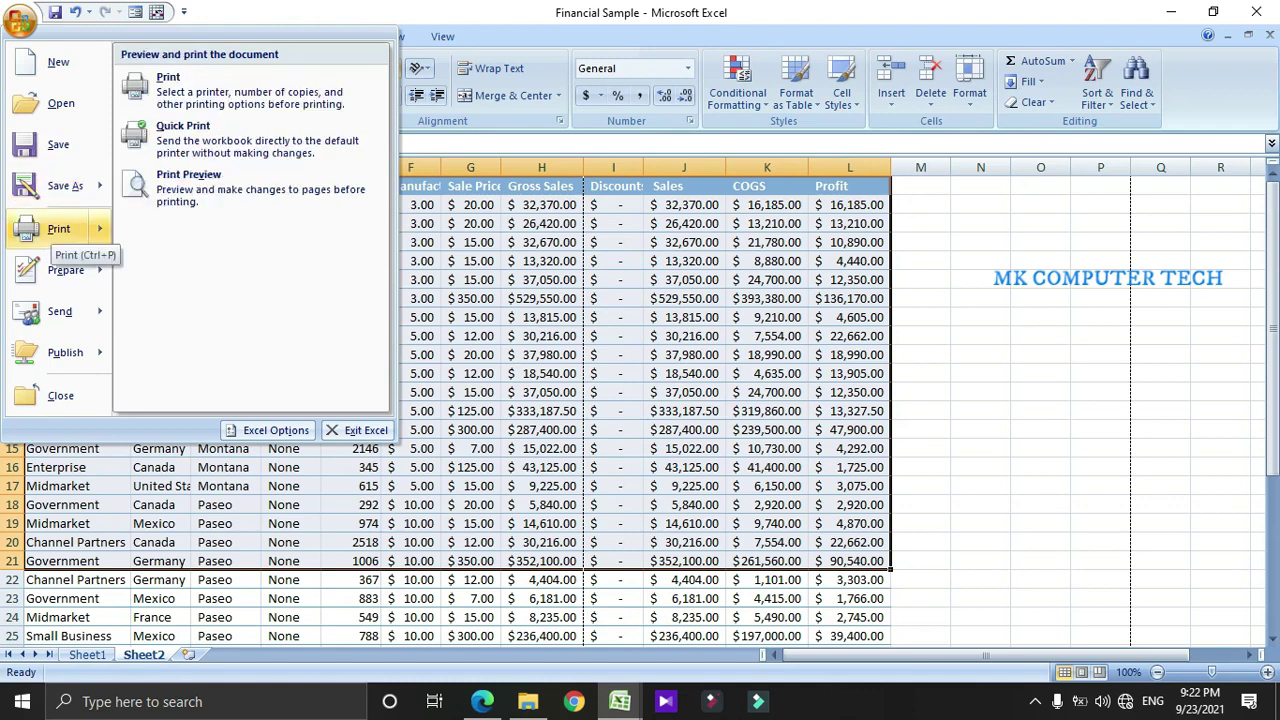
left_click(59, 229)
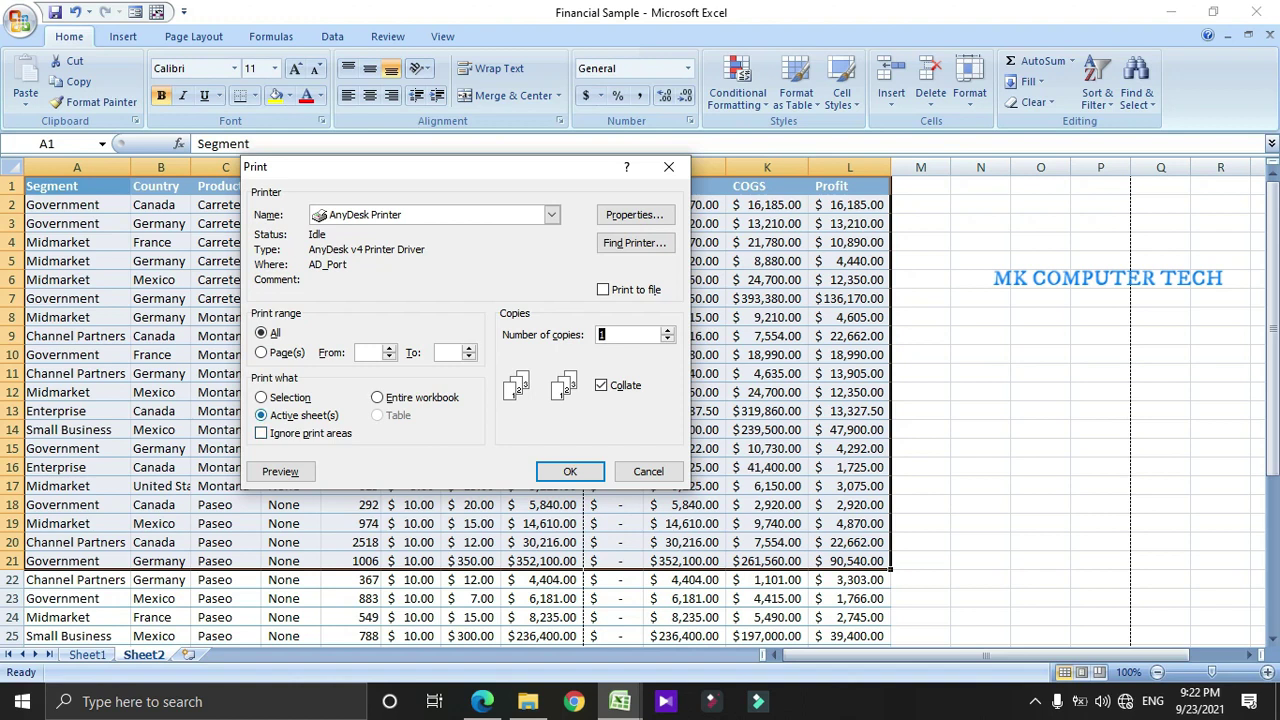
left_click(261, 397)
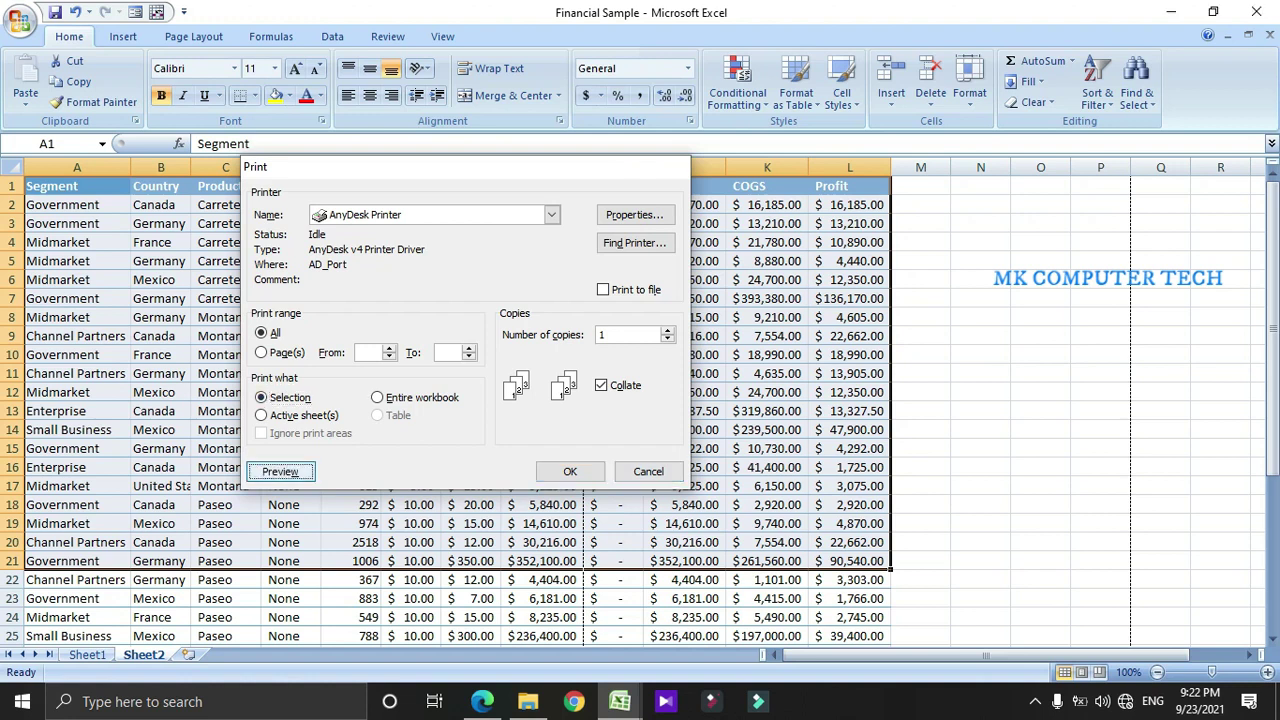
left_click(280, 471)
left_click_drag(1272, 196, 1272, 283)
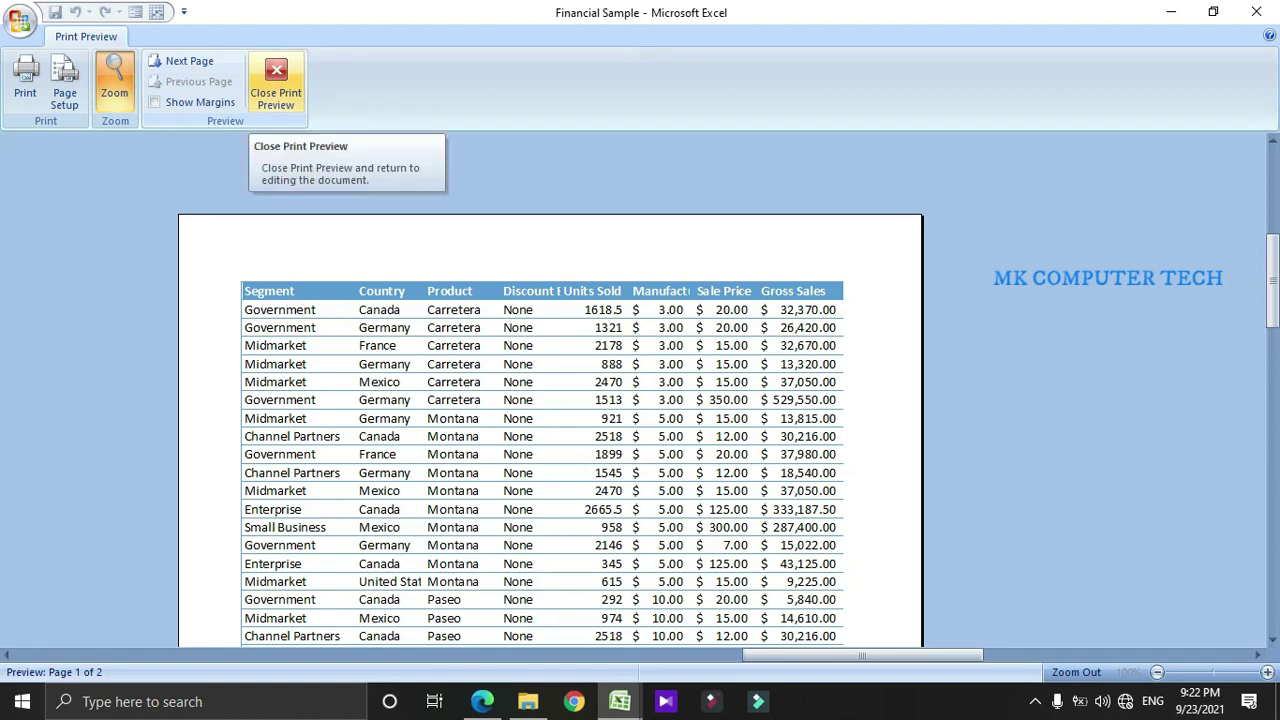
left_click(276, 85)
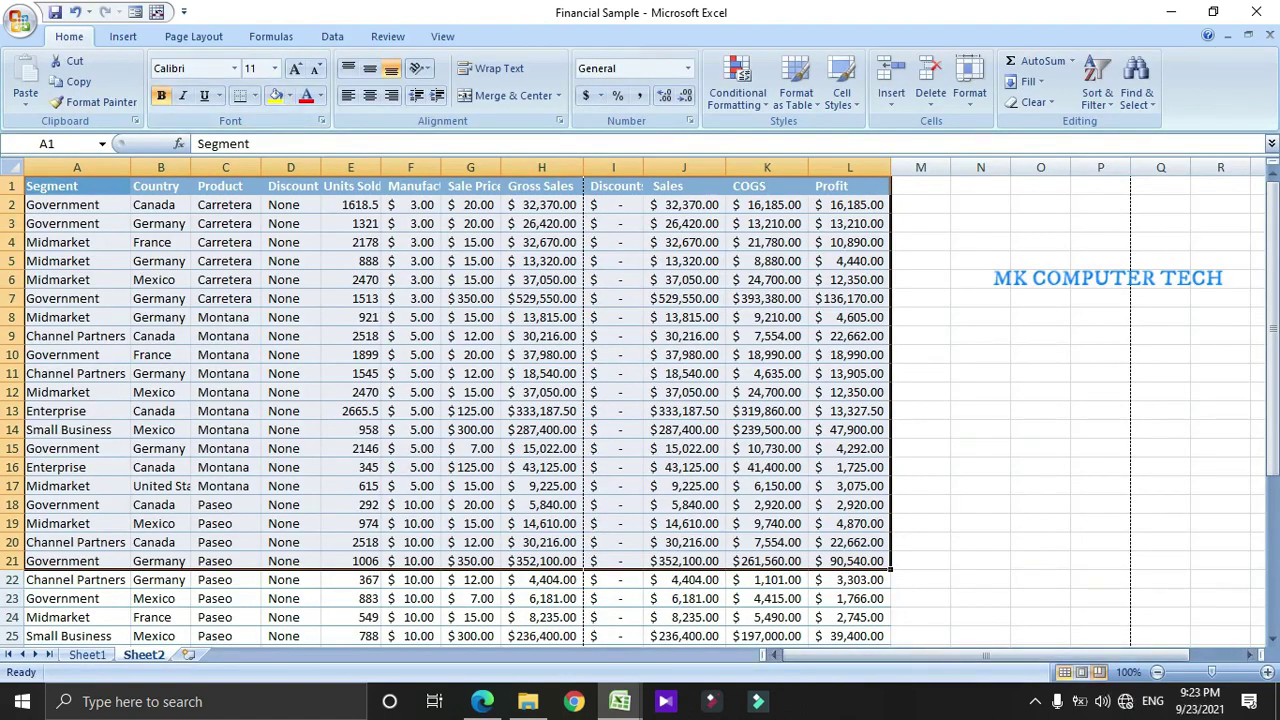
- In Page Break Preview, move the vertical page break to the outer edge of the Profit column and check the result in print preview
left_click(1099, 672)
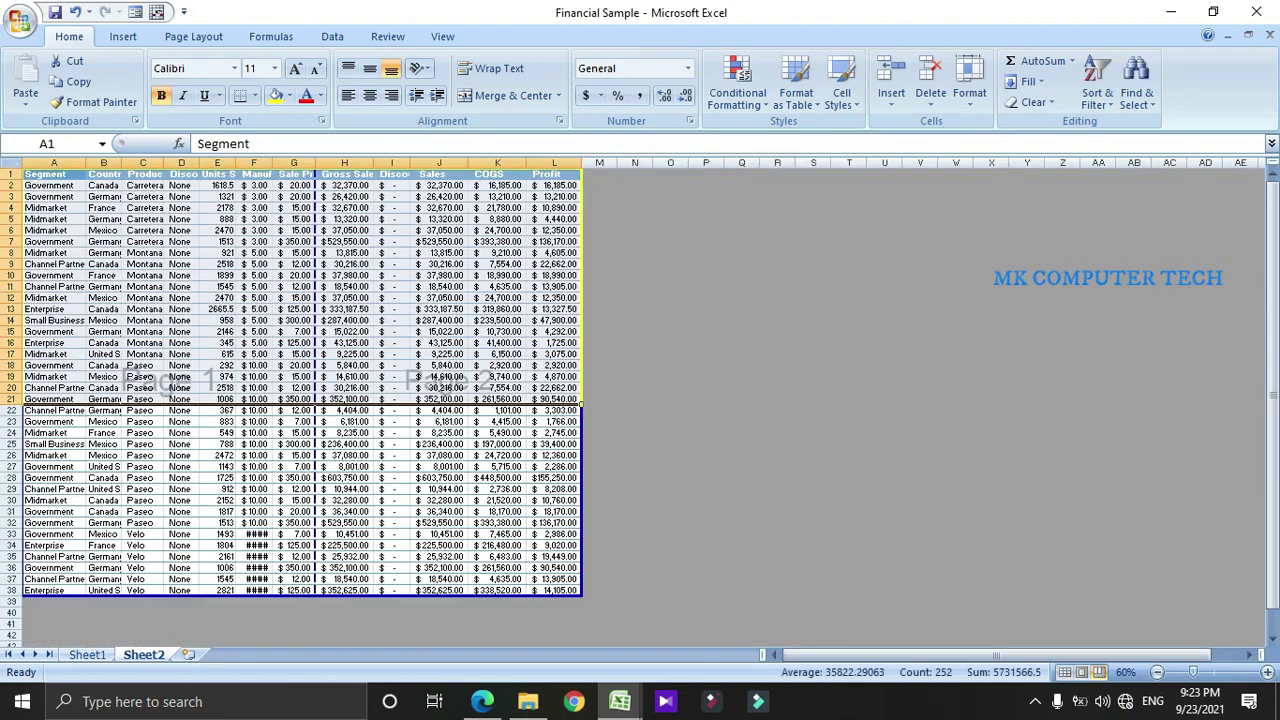
left_click_drag(316, 380, 580, 380)
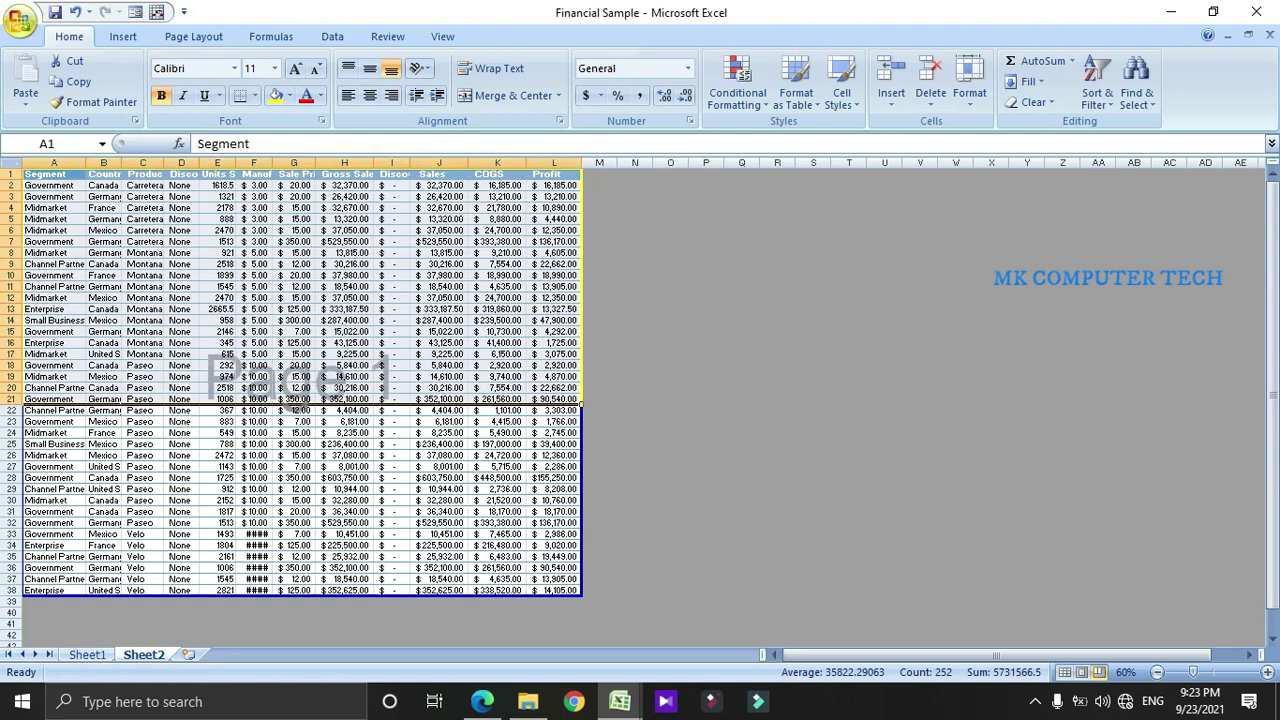
left_click(19, 21)
mouse_move(60, 229)
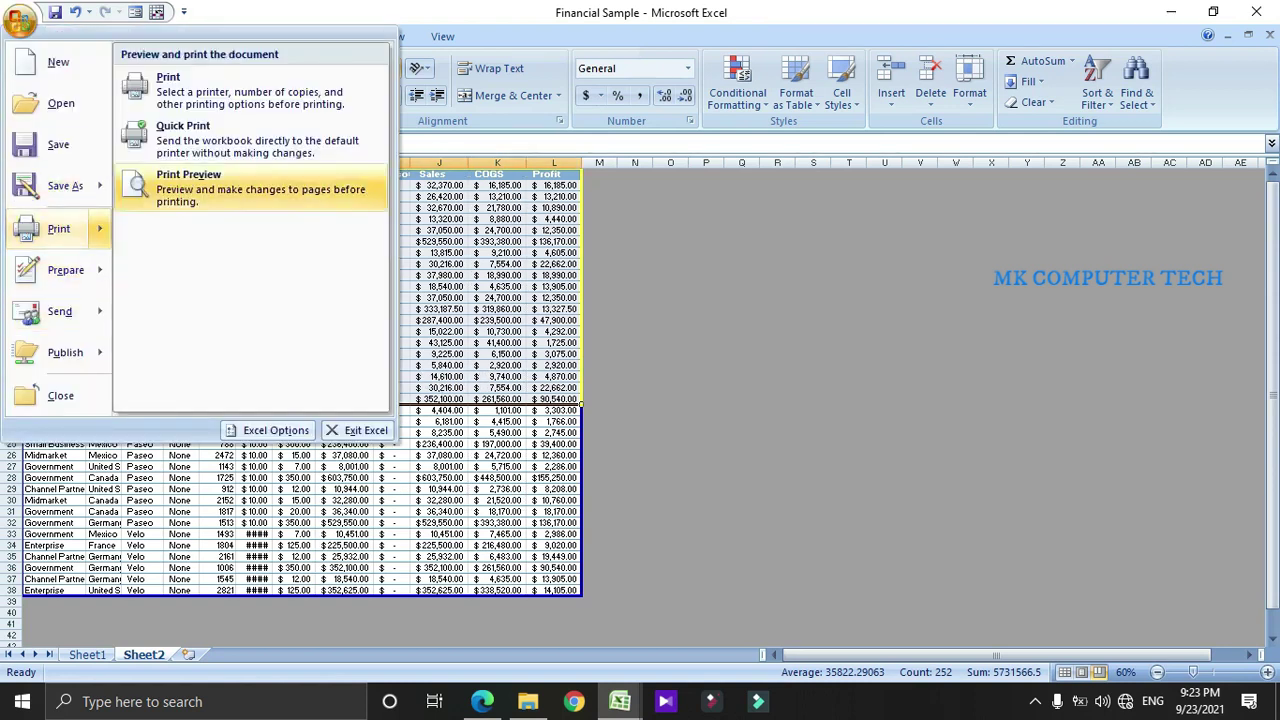
left_click(200, 187)
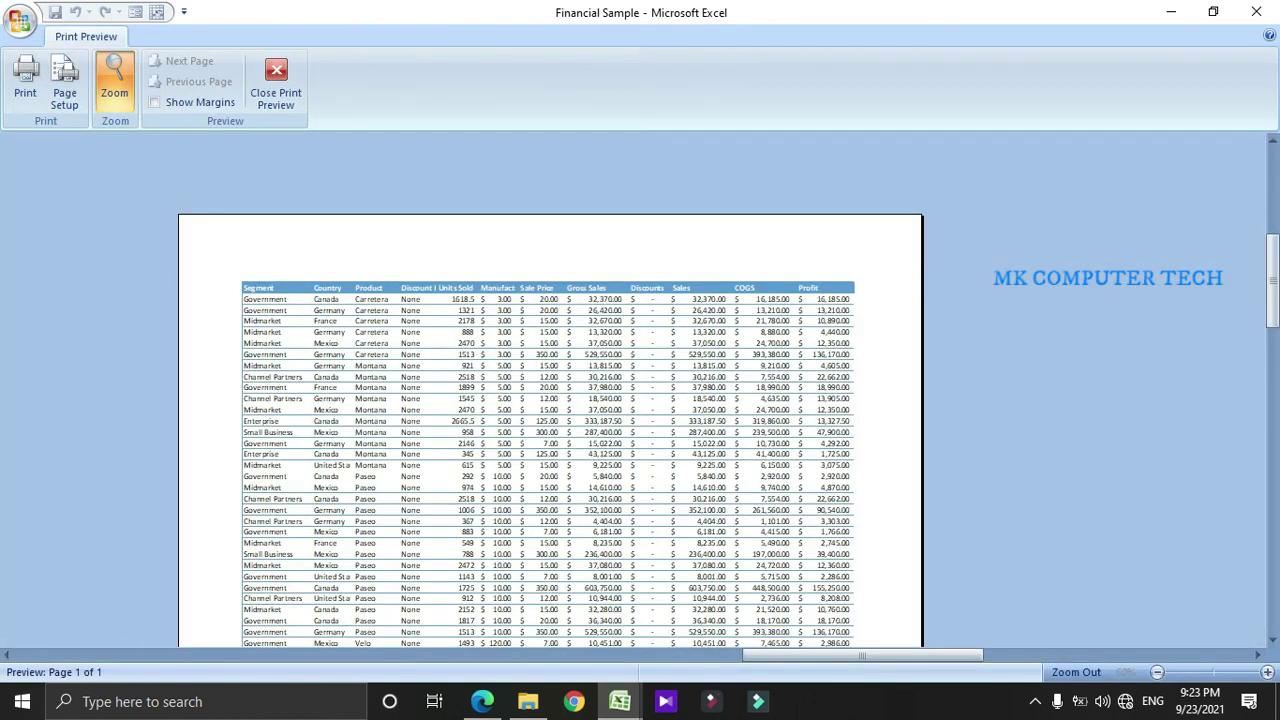
left_click(276, 85)
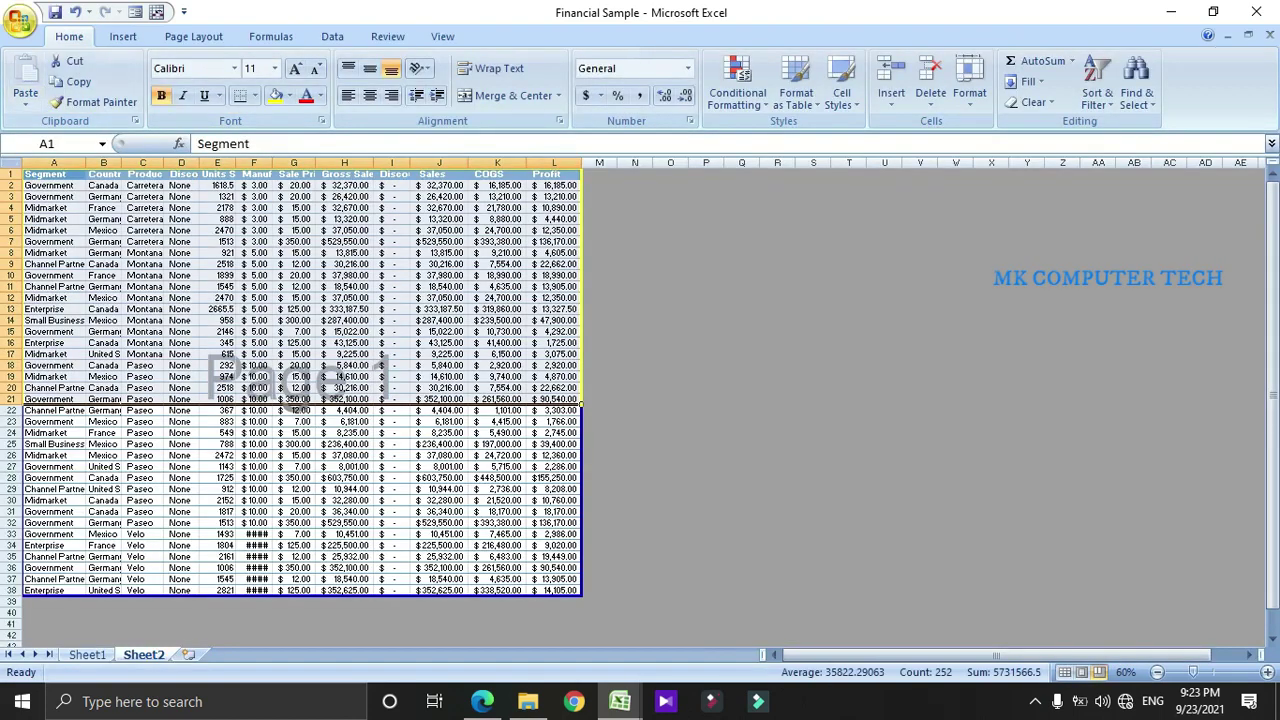
- Preview only the selected range with the adjusted page break, look over the page down to full-page view and close the preview
left_click(19, 21)
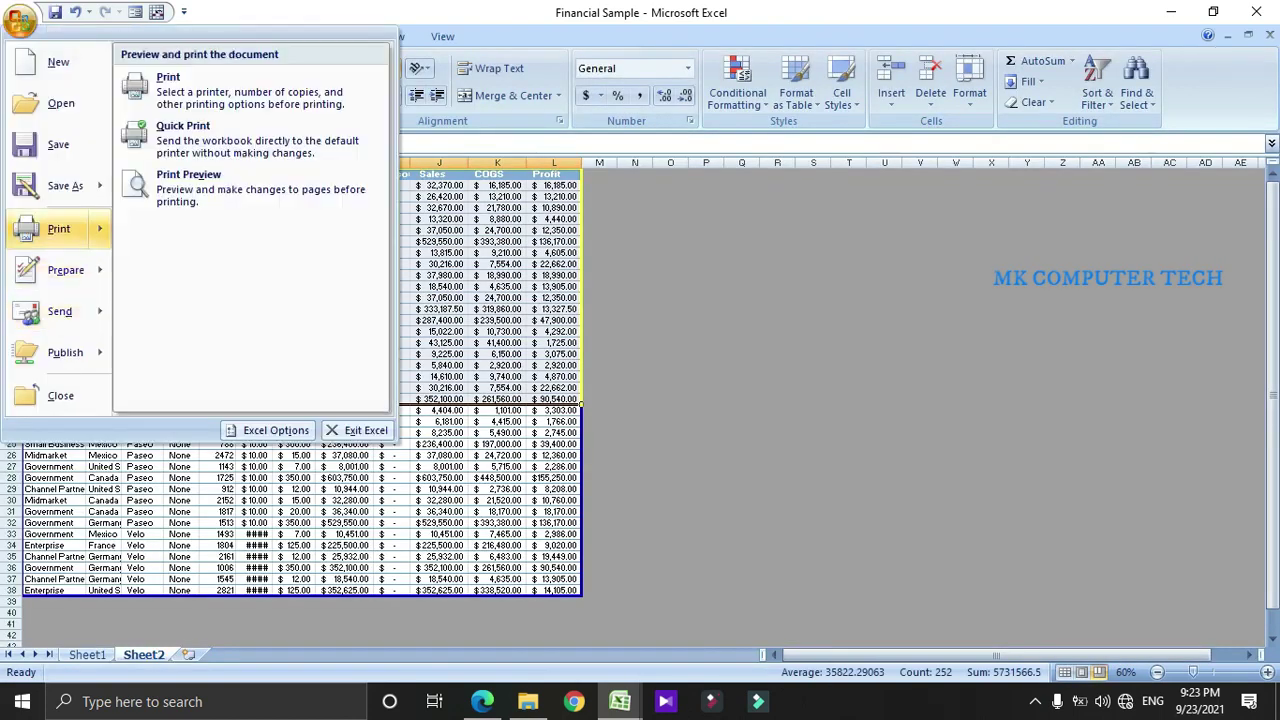
left_click(59, 229)
left_click(261, 397)
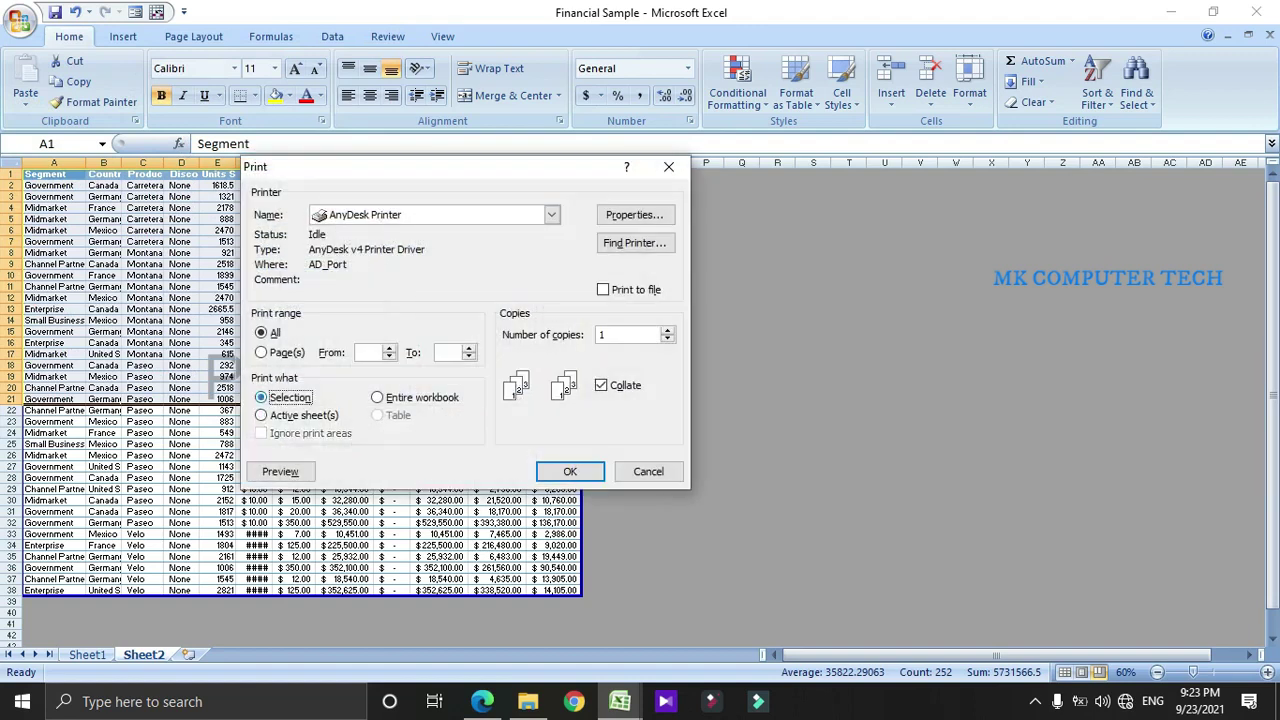
left_click(280, 471)
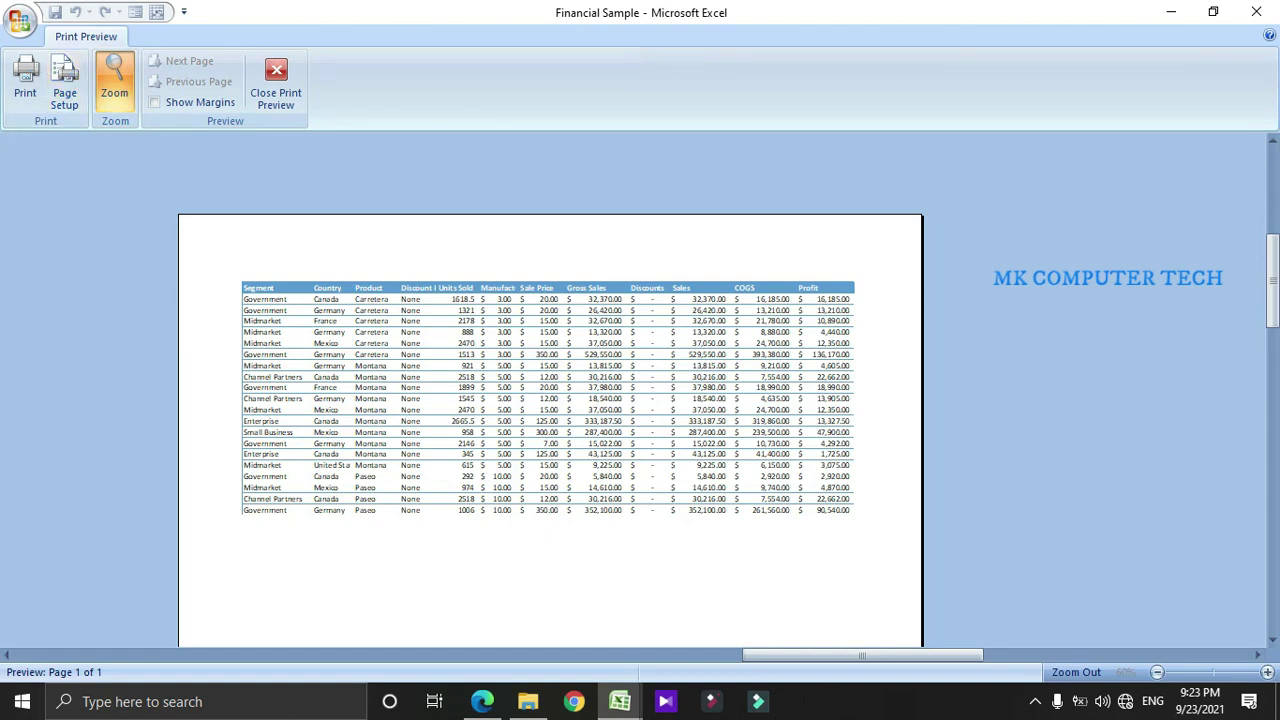
left_click_drag(1273, 281, 1273, 518)
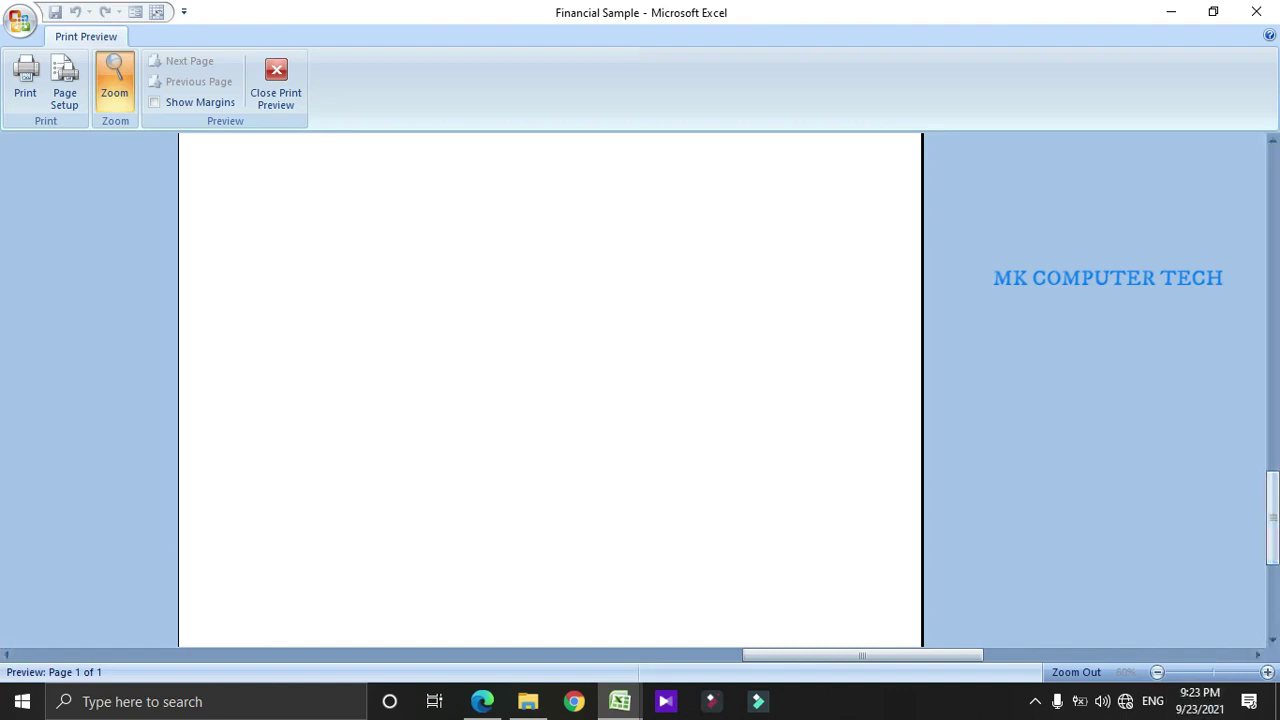
left_click(1157, 673)
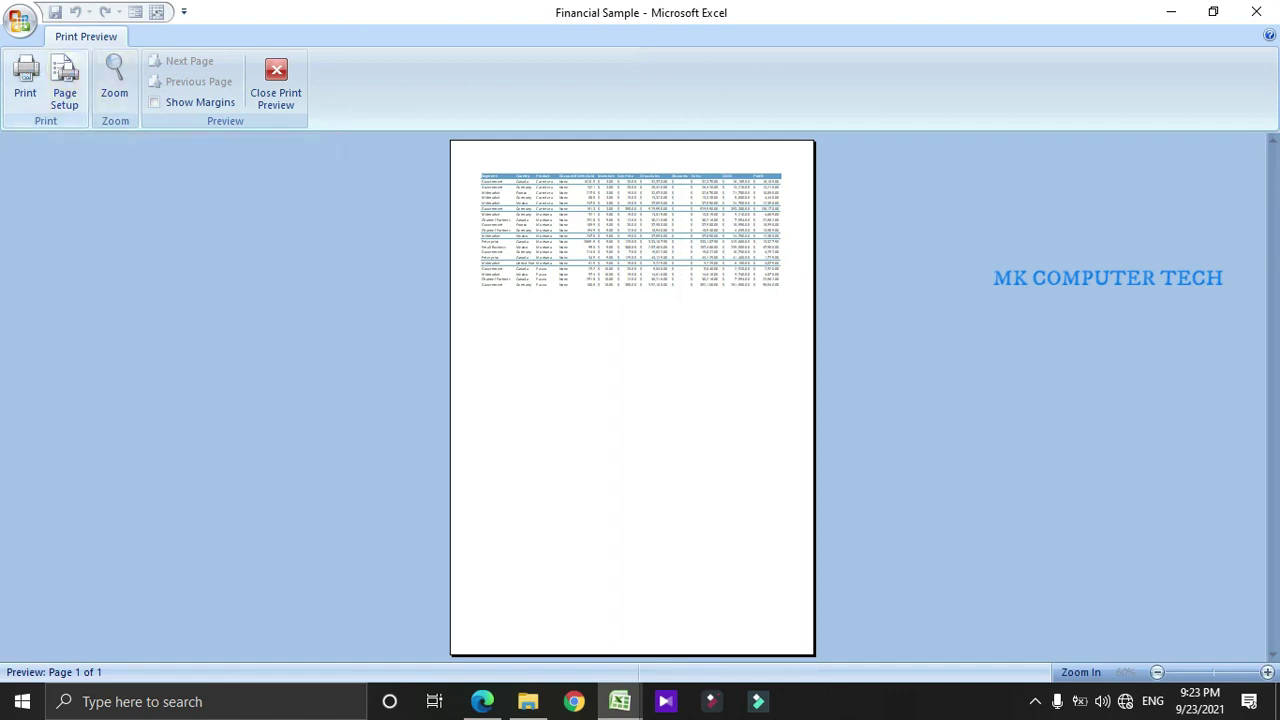
left_click(276, 85)
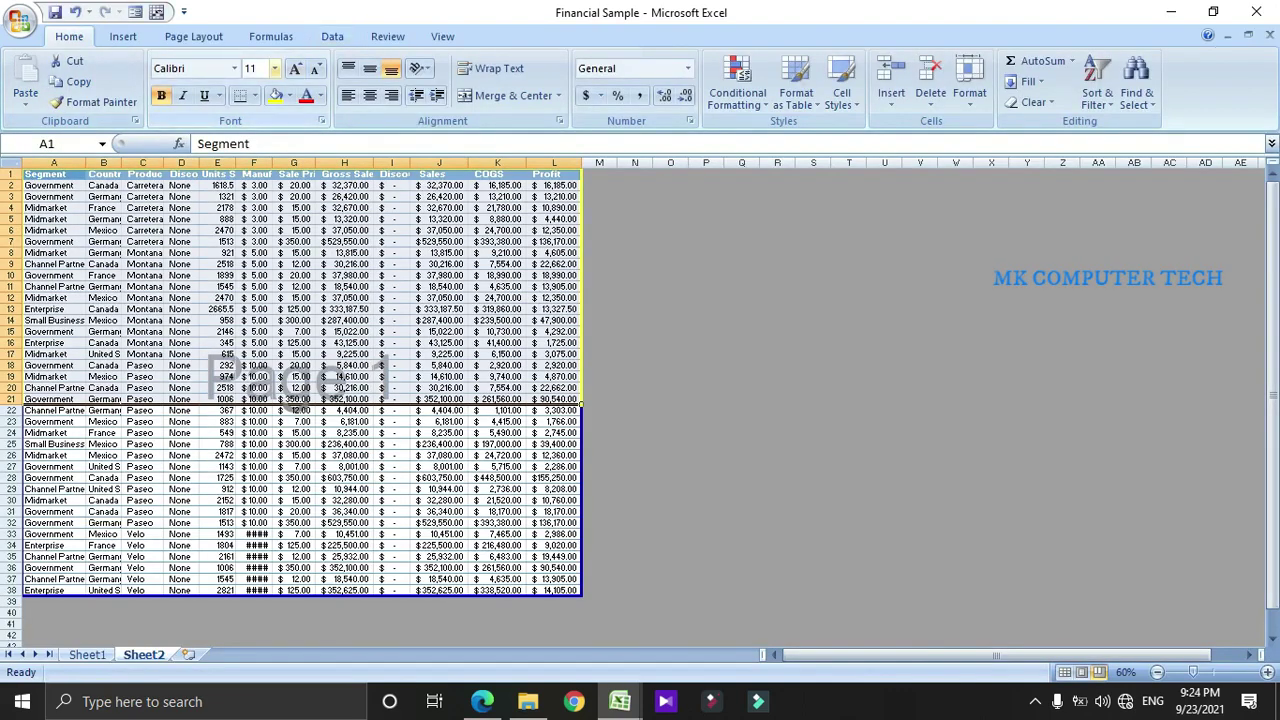
- Show the print preview of the complete copied table
left_click(274, 68)
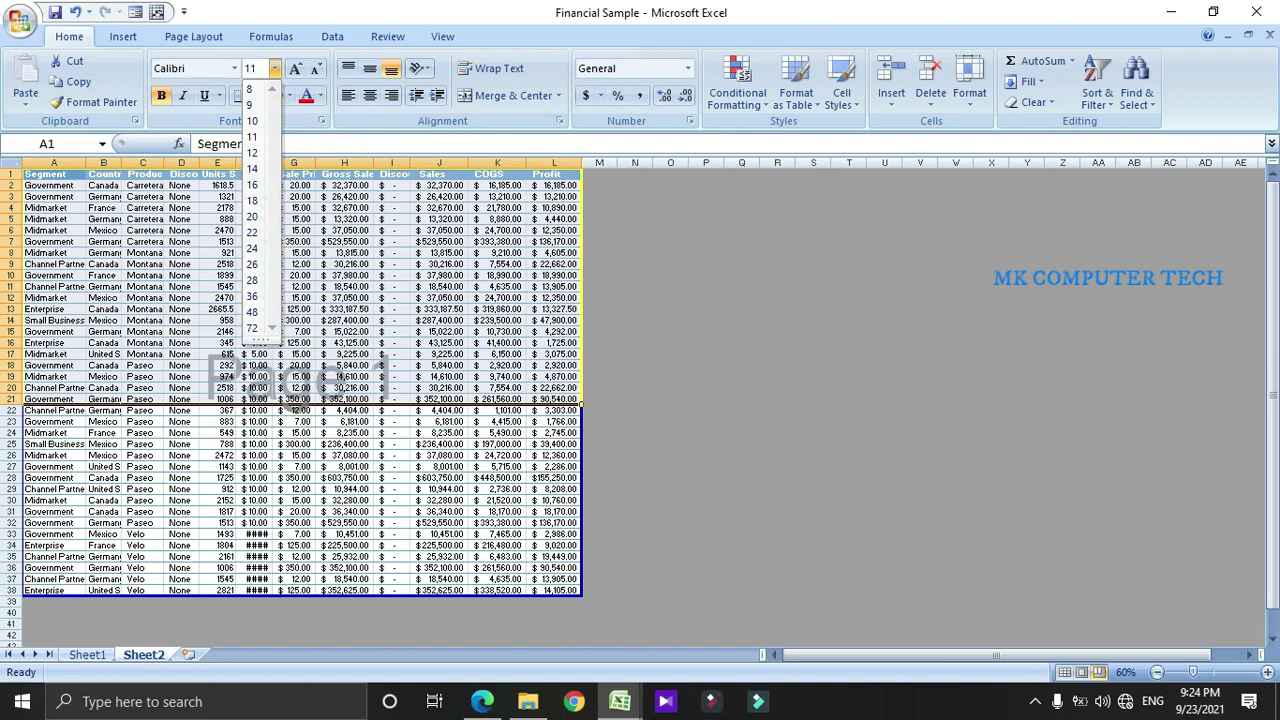
left_click(19, 20)
mouse_move(40, 229)
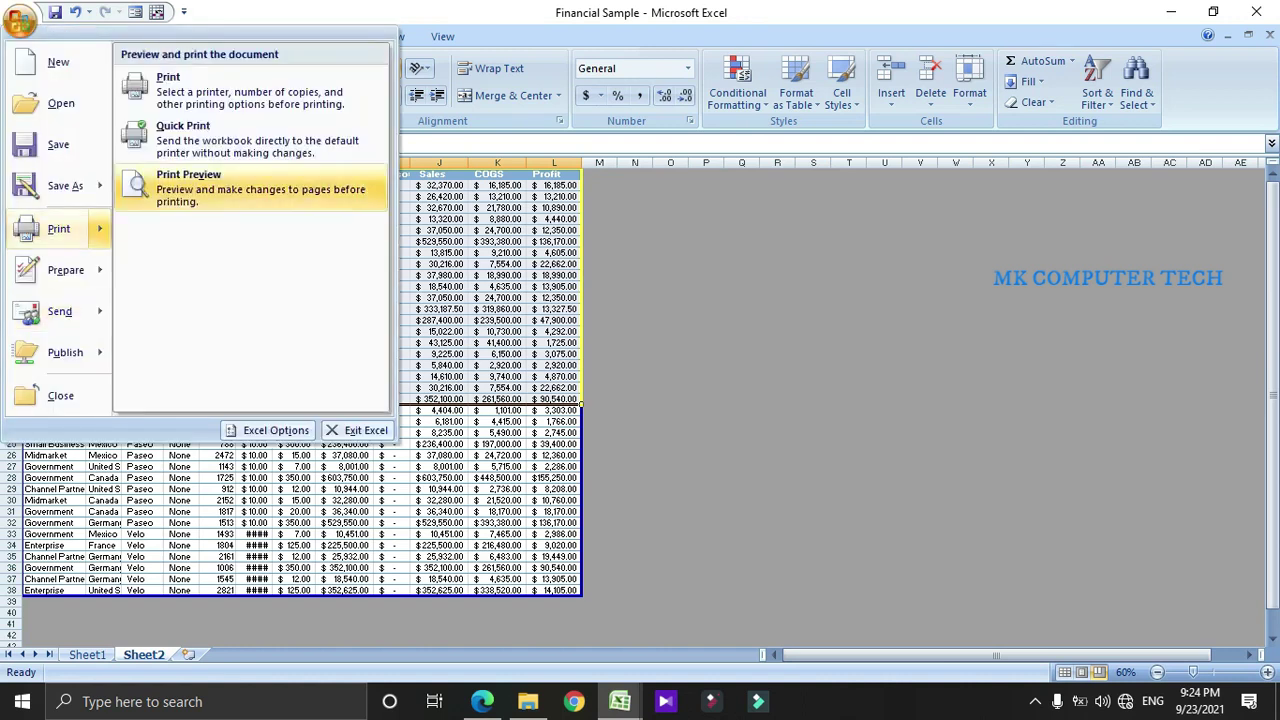
left_click(188, 180)
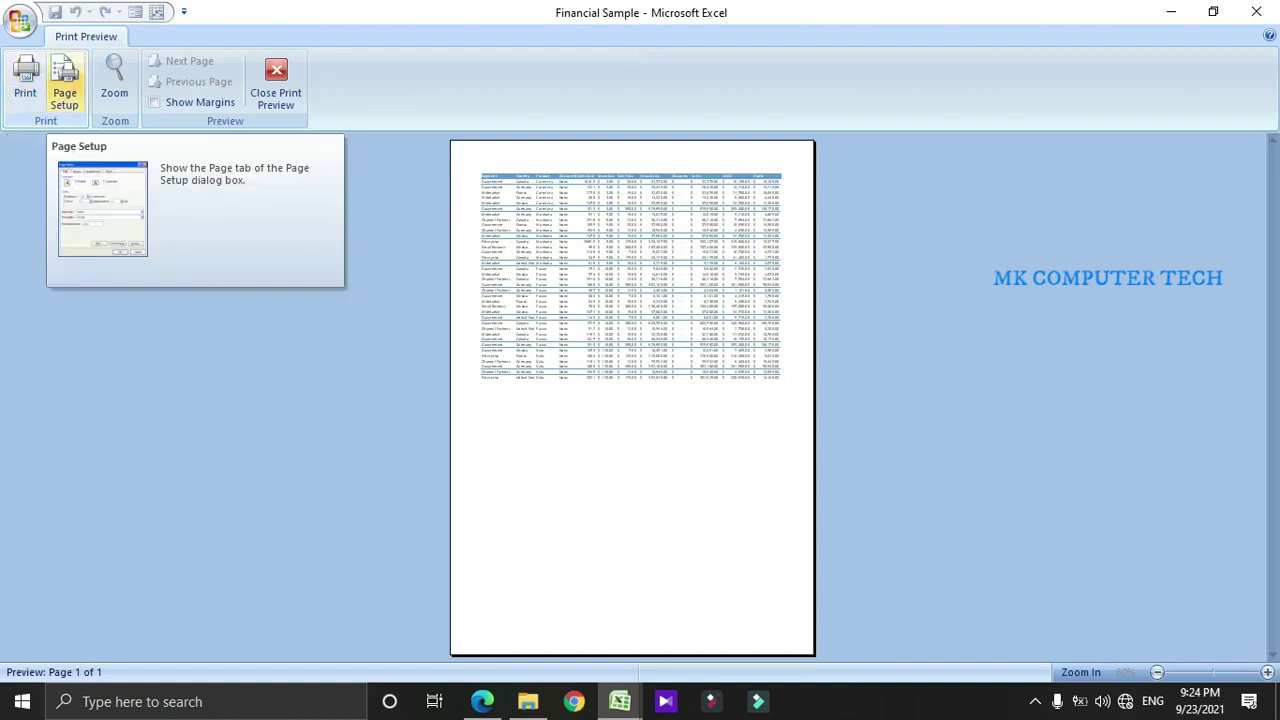
- Set the page scaling to fit 0 pages wide by 1 tall
left_click(64, 85)
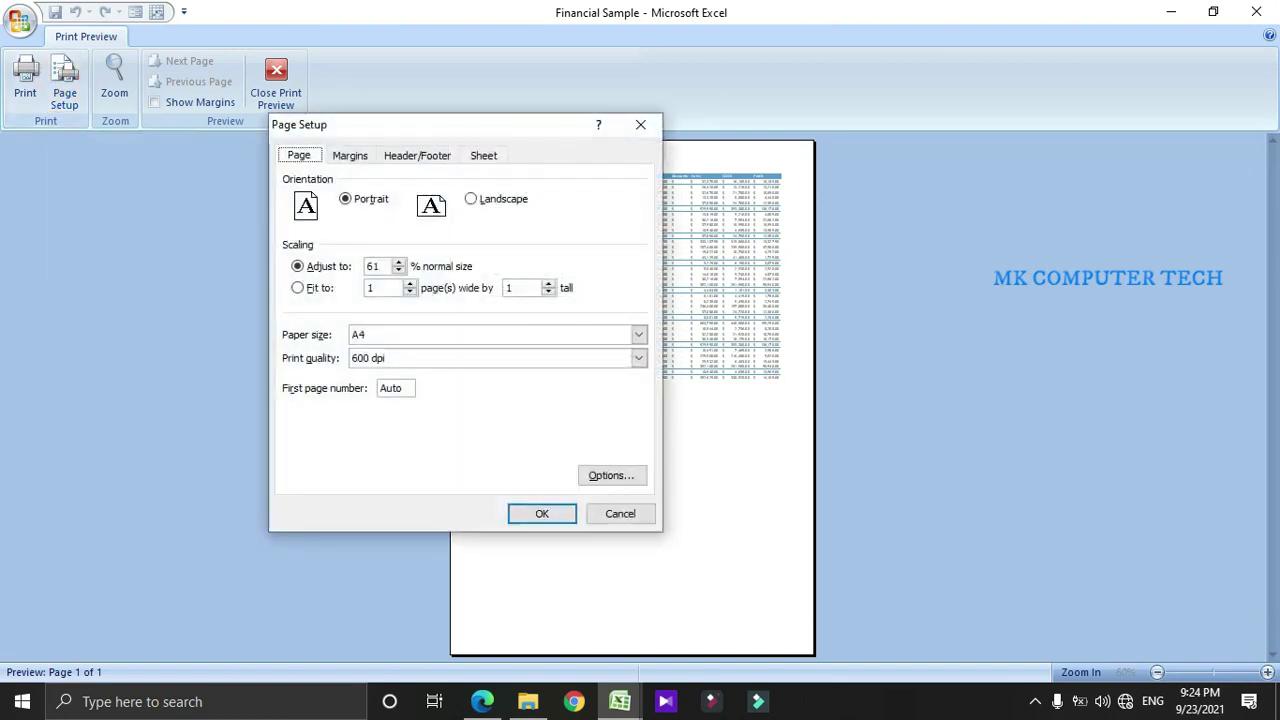
left_click_drag(415, 128, 919, 94)
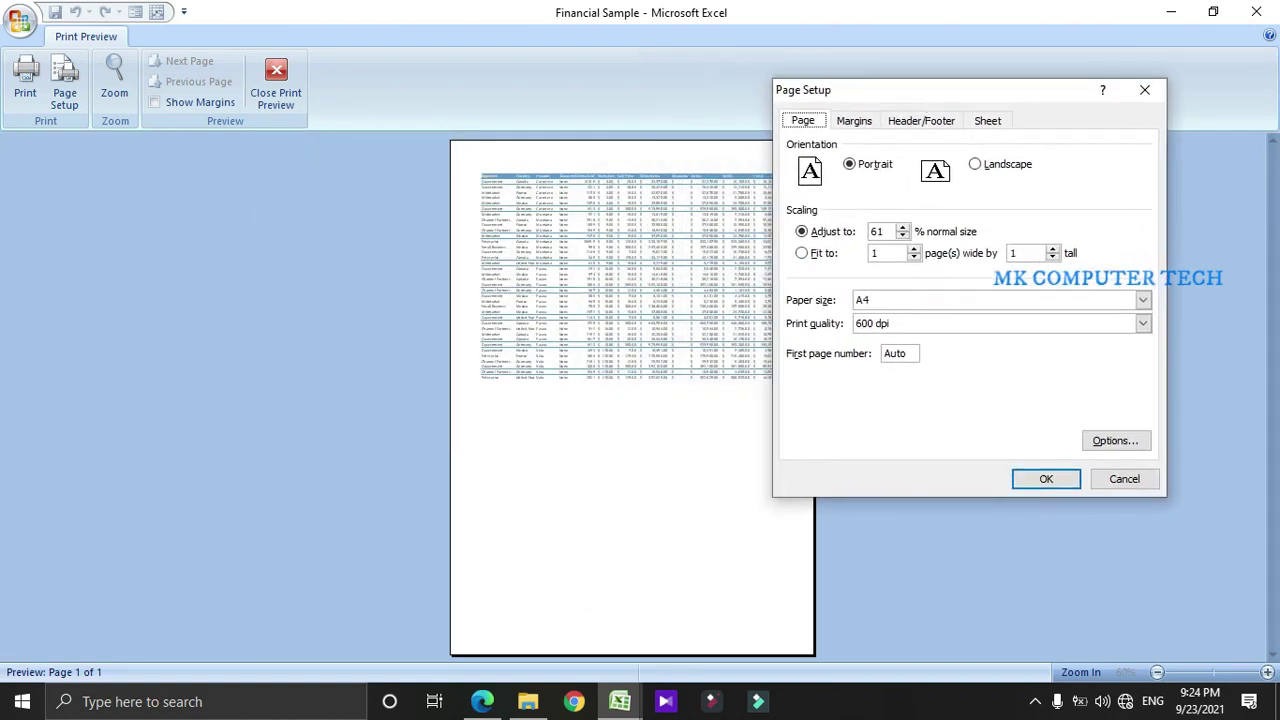
left_click(802, 253)
type("0")
key("Return")
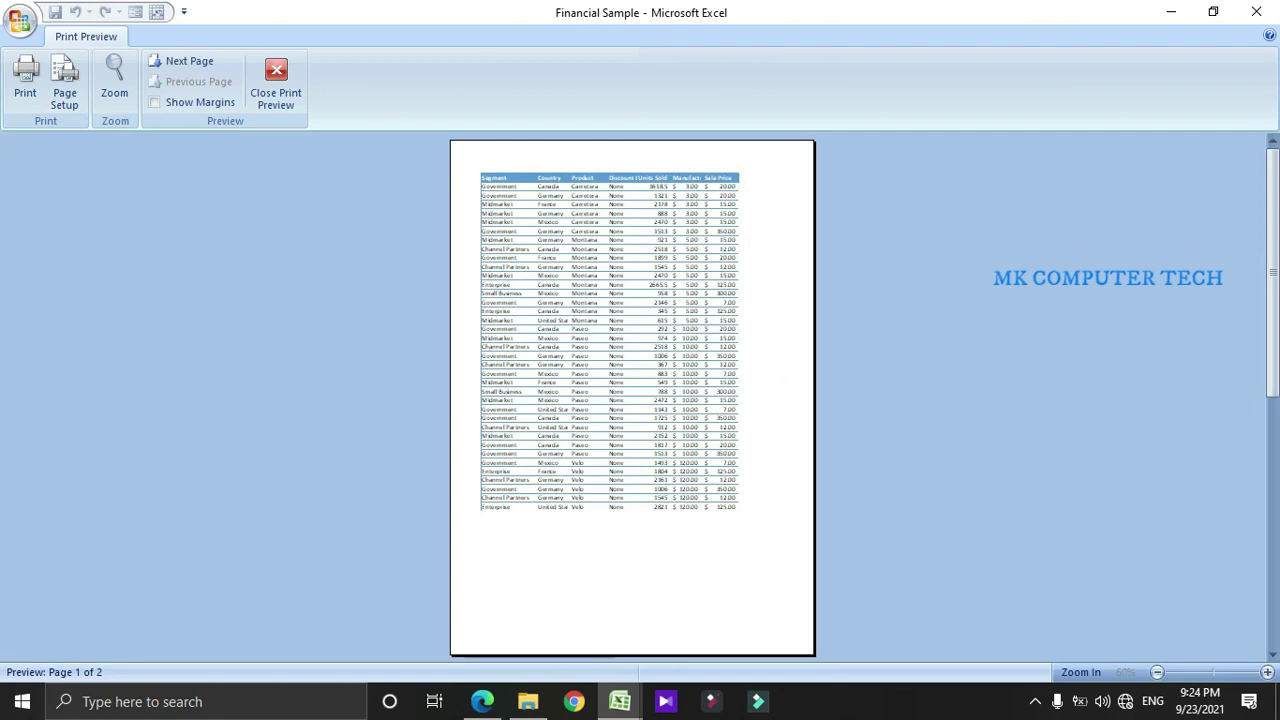
- Set the print scaling to 60% of normal size and check the table's columns in the magnified preview
left_click(672, 502)
left_click(64, 90)
key("alt+a")
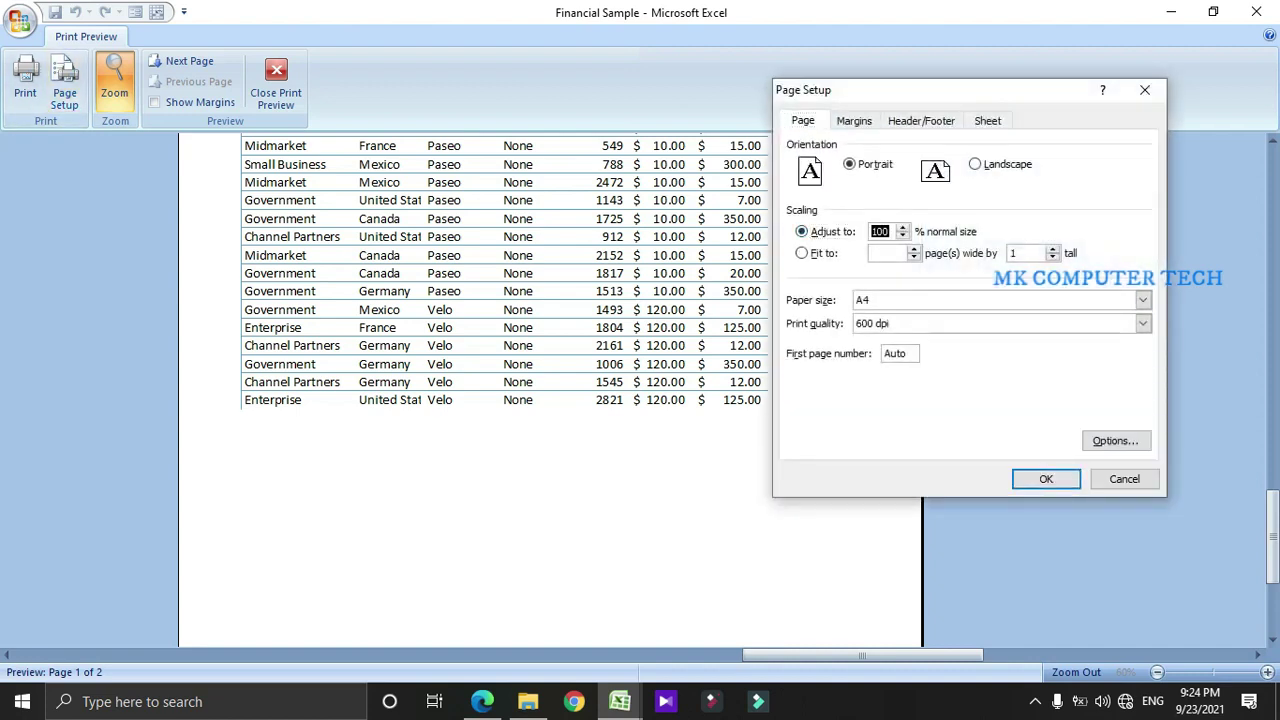
type("60")
key("Return")
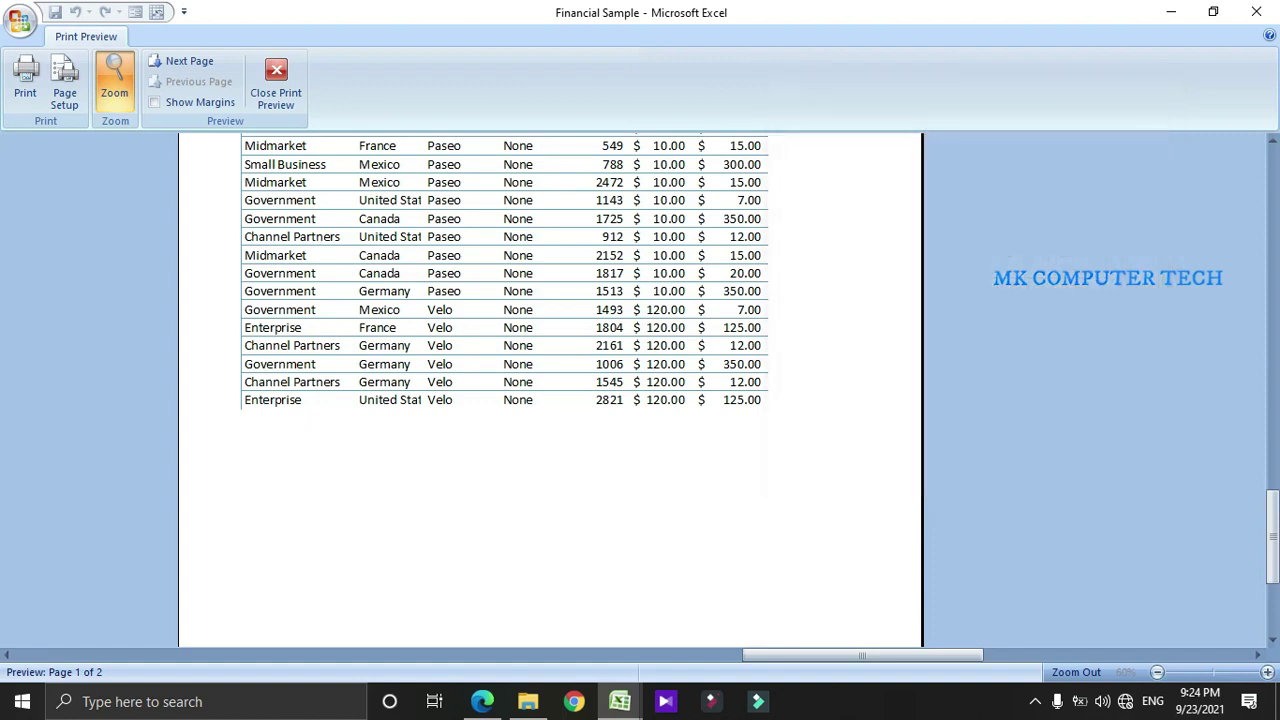
left_click_drag(1272, 537, 1272, 195)
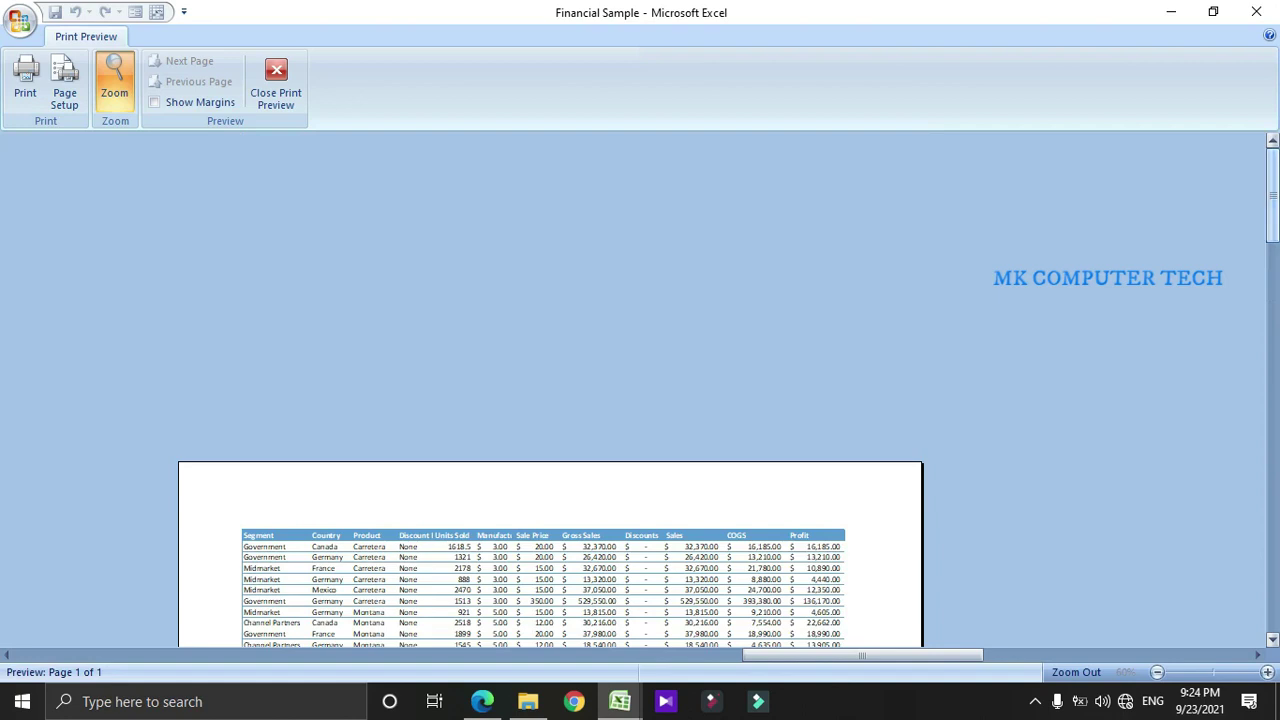
left_click(1272, 290)
left_click_drag(1272, 290, 1272, 319)
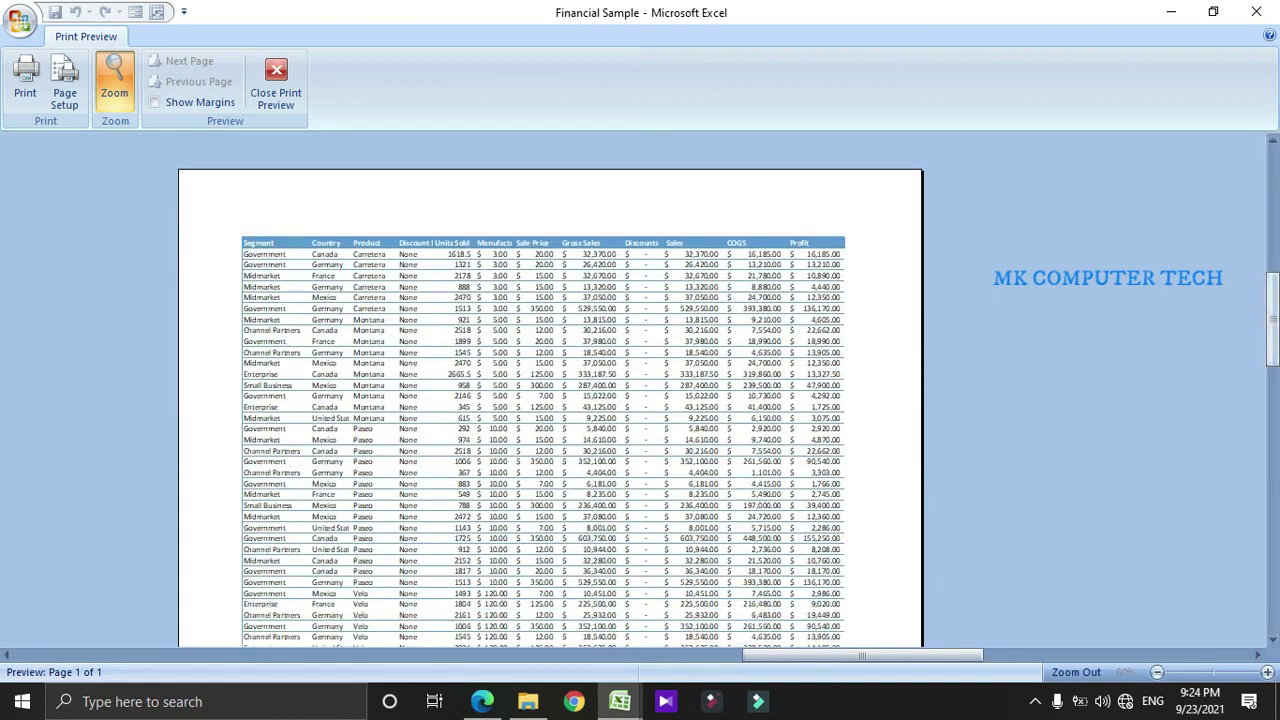
- Set the print scaling to 70% of normal size and show the margins in the preview
left_click(64, 85)
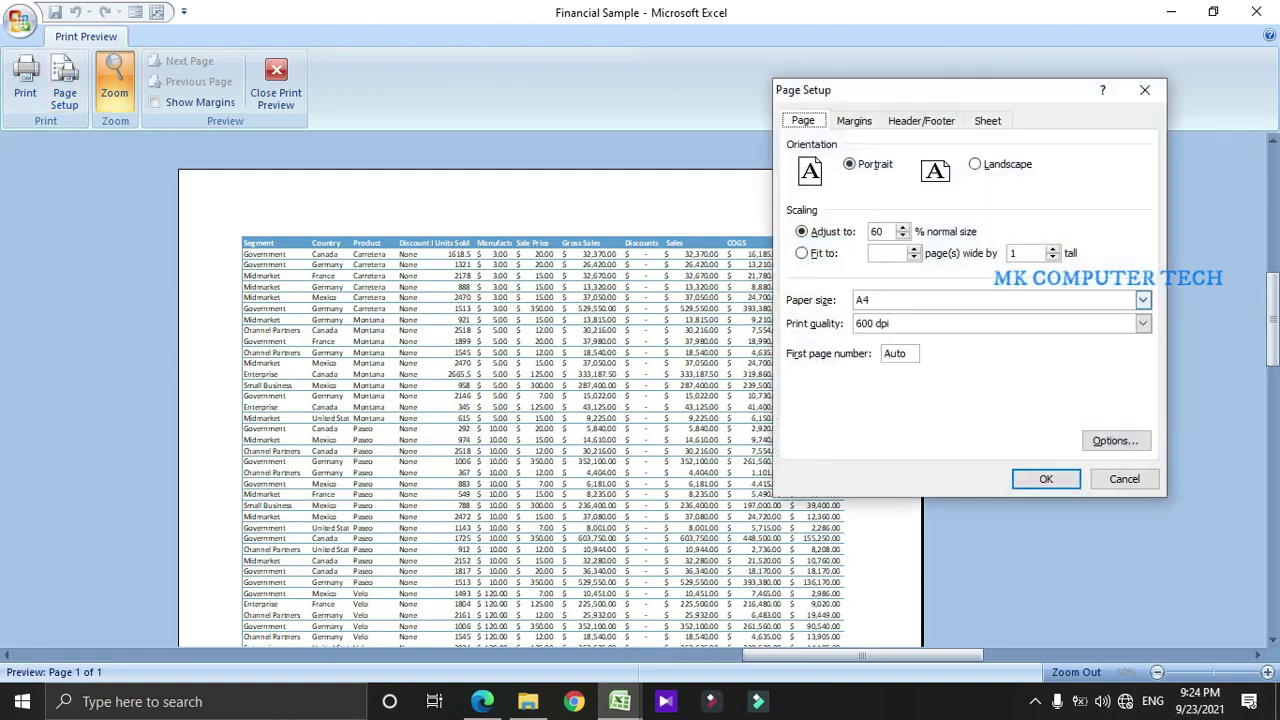
left_click(884, 232)
key("BackSpace")
key("BackSpace")
type("70")
key("Return")
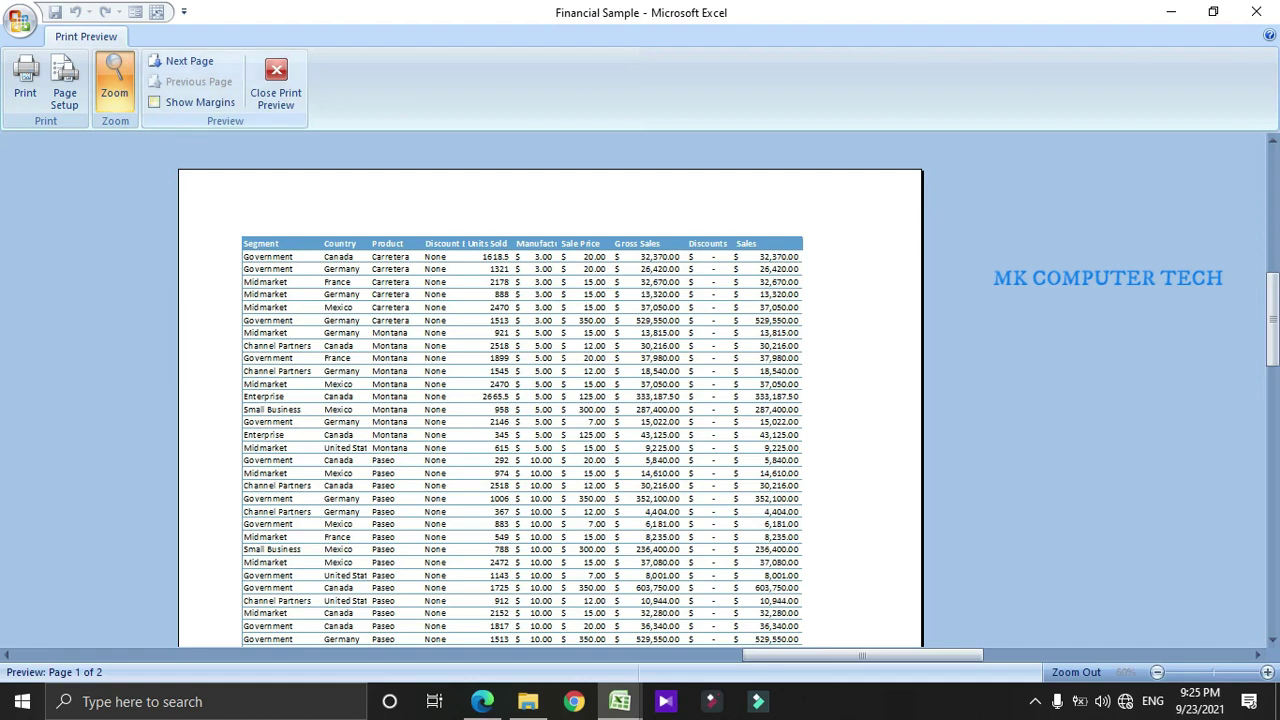
left_click(154, 102)
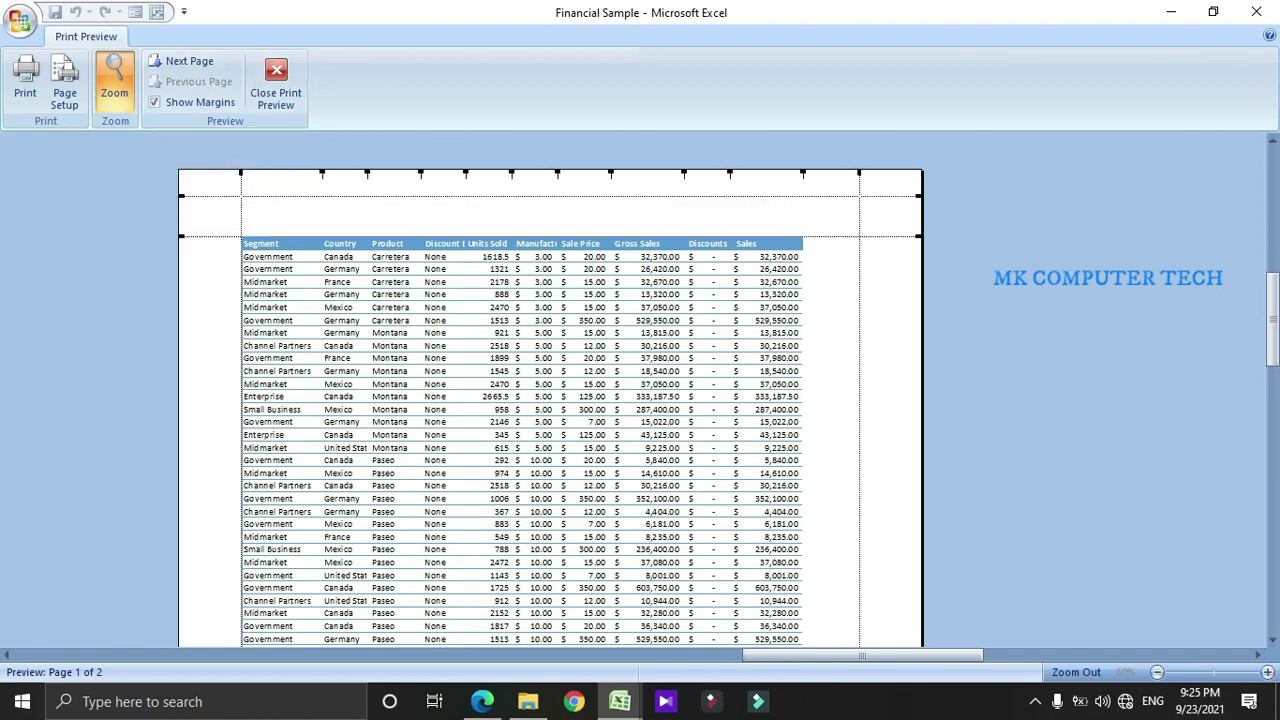
- Narrow the right and left page margins to about 0.24 in the print preview
left_click_drag(1272, 319, 1272, 233)
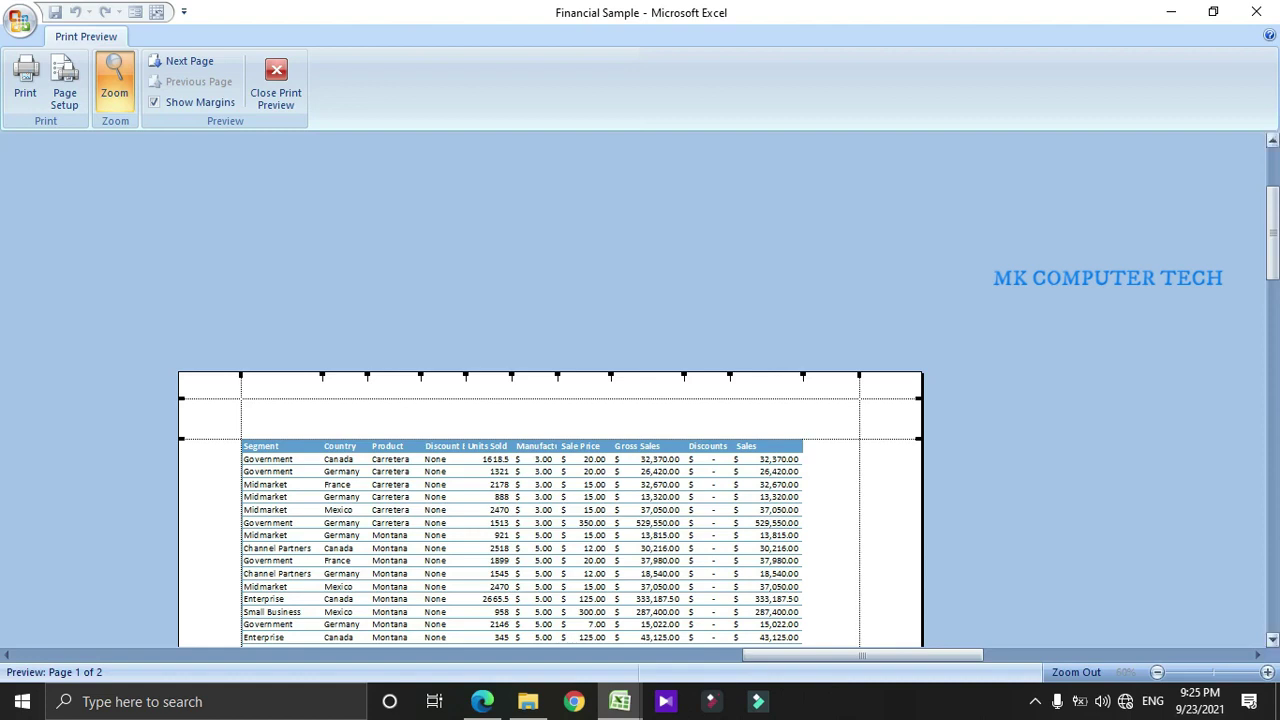
left_click_drag(1272, 233, 1272, 253)
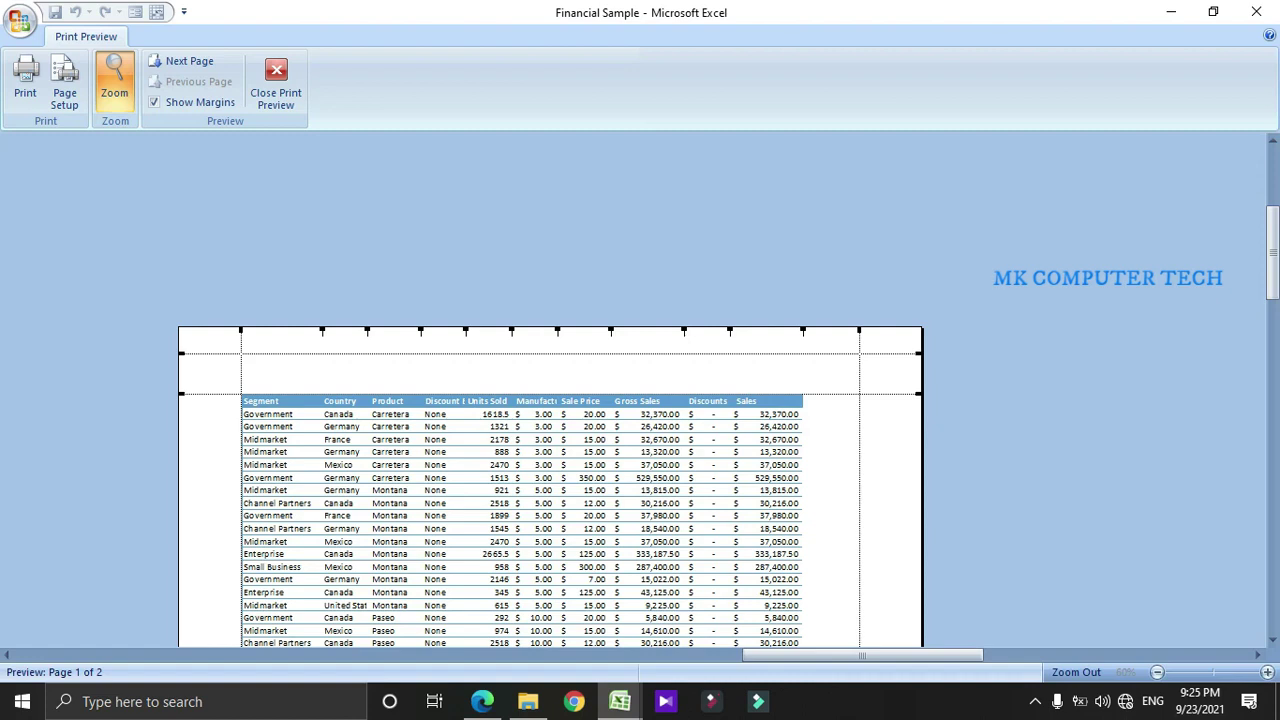
left_click_drag(860, 330, 901, 330)
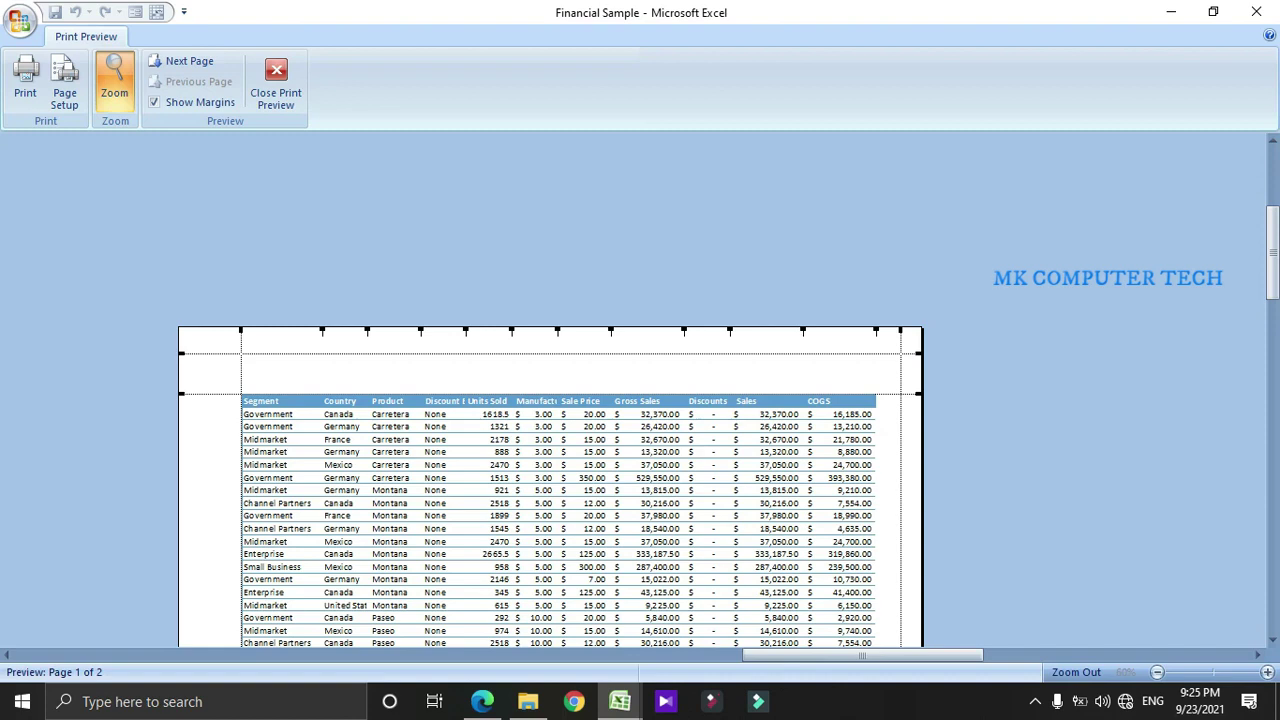
left_click_drag(240, 330, 200, 330)
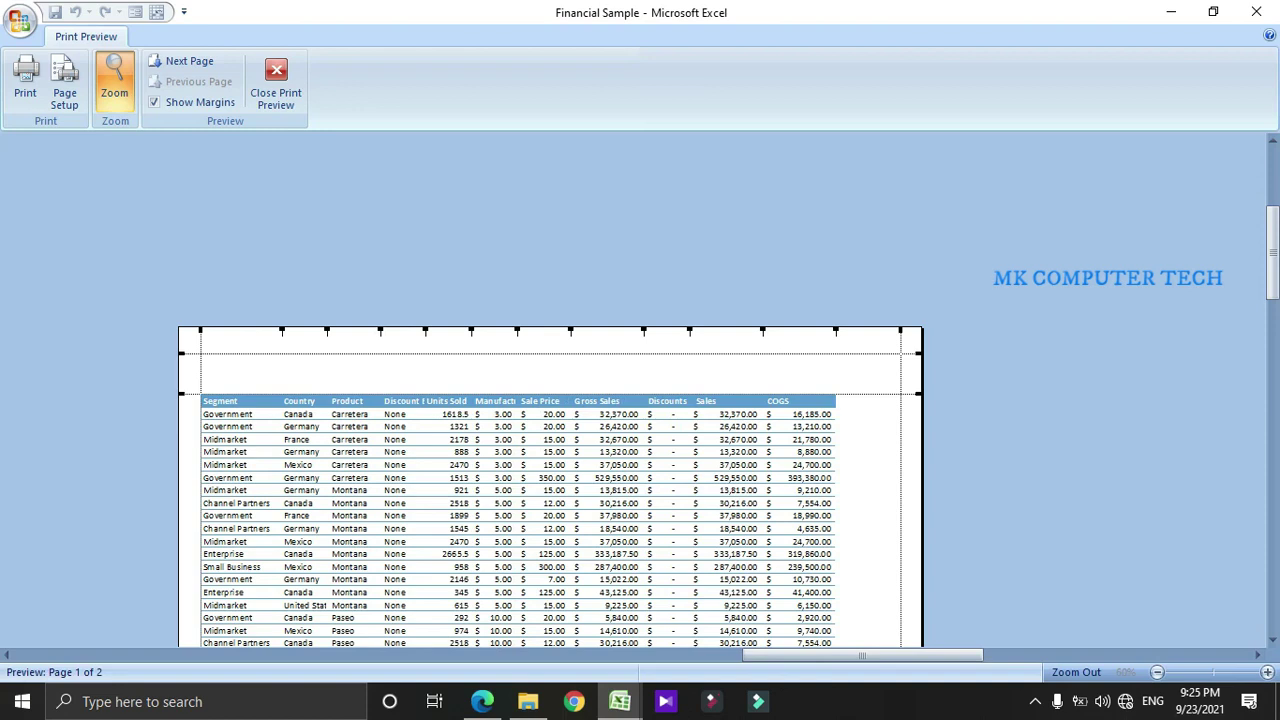
left_click(901, 330)
- Collapse the Units Sold, COGS and Discount Band columns to zero width in the print preview
left_click_drag(425, 331, 423, 331)
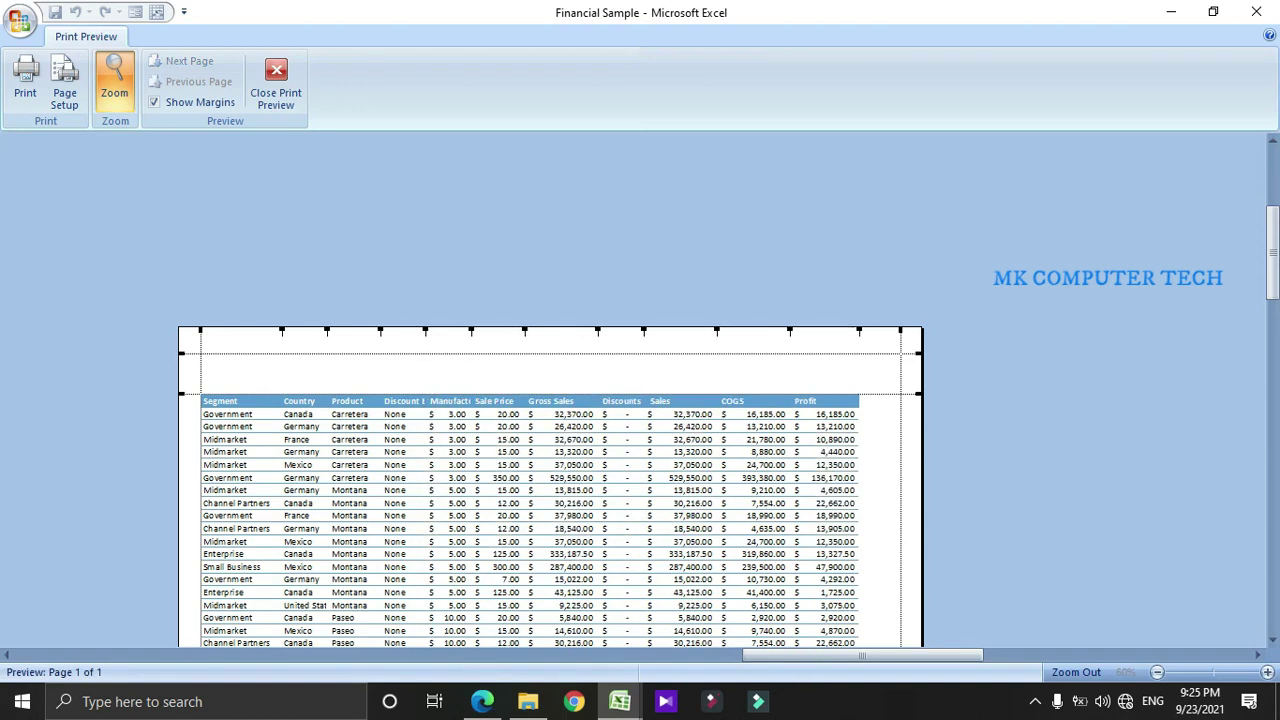
left_click_drag(790, 330, 716, 330)
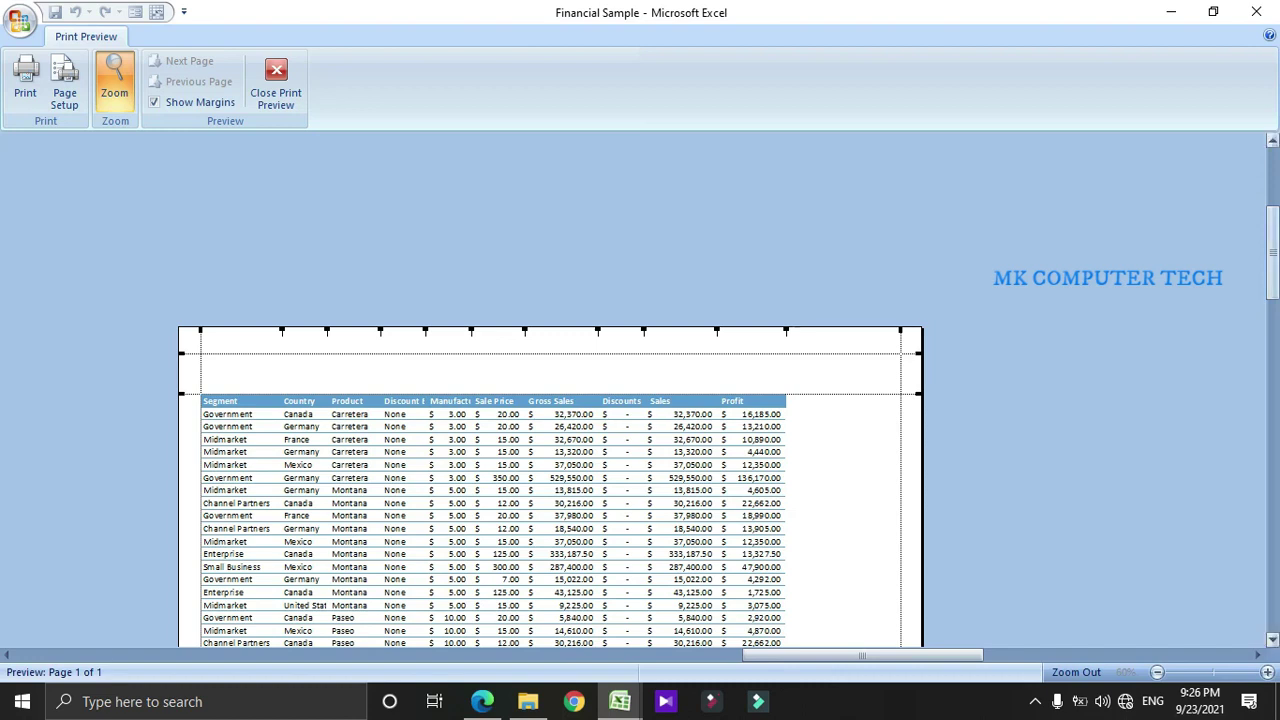
scroll(550, 480, "down", 3)
left_click_drag(425, 195, 381, 196)
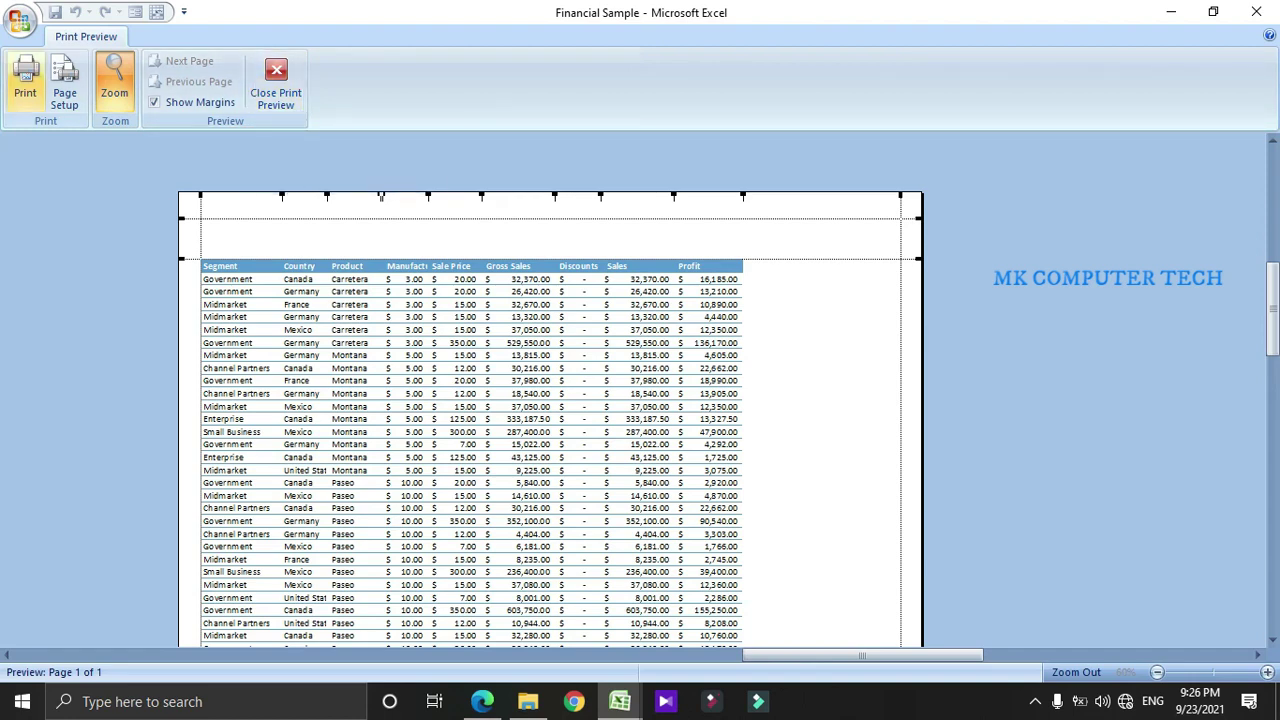
- Check the margin values in the page setup without changing them
left_click(64, 85)
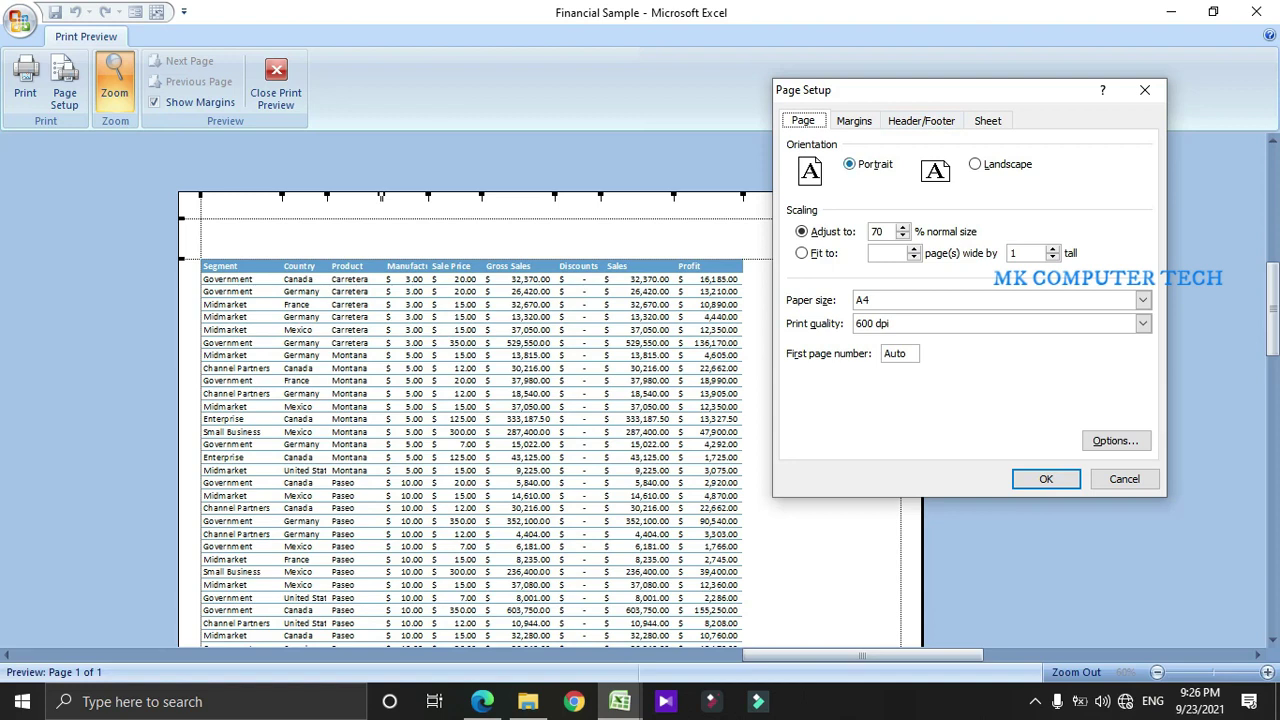
left_click(854, 120)
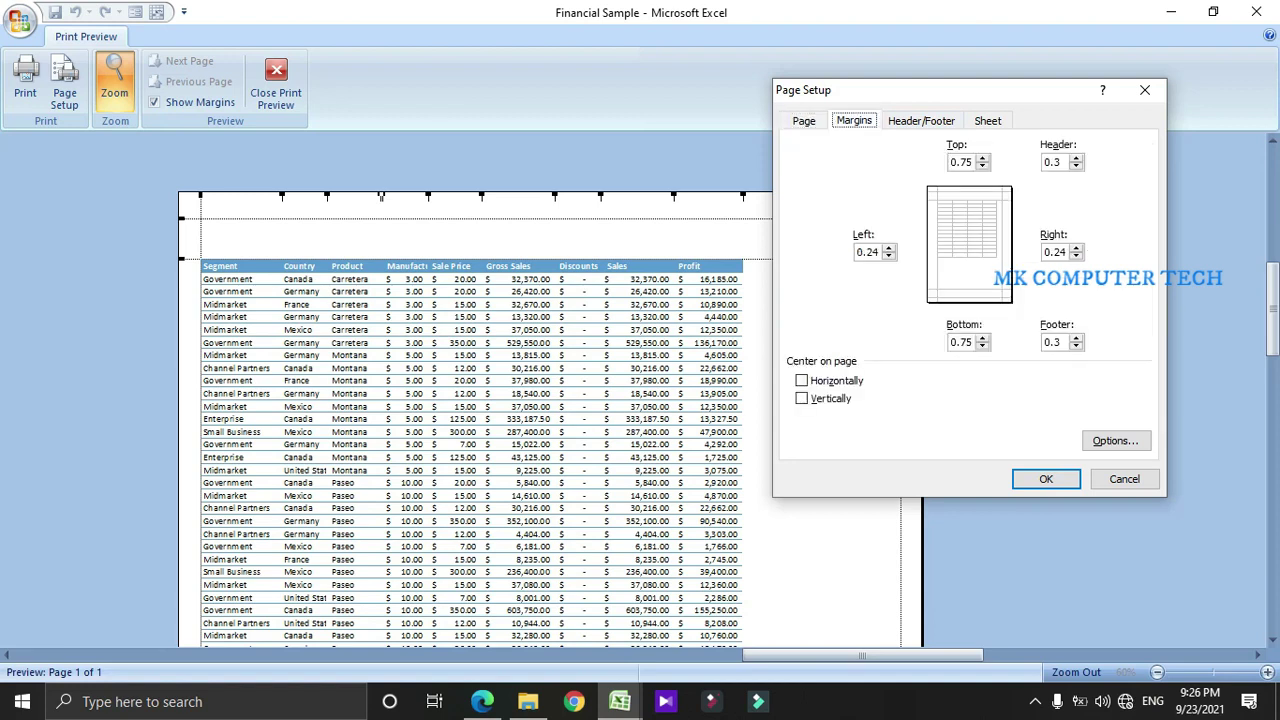
left_click(1125, 479)
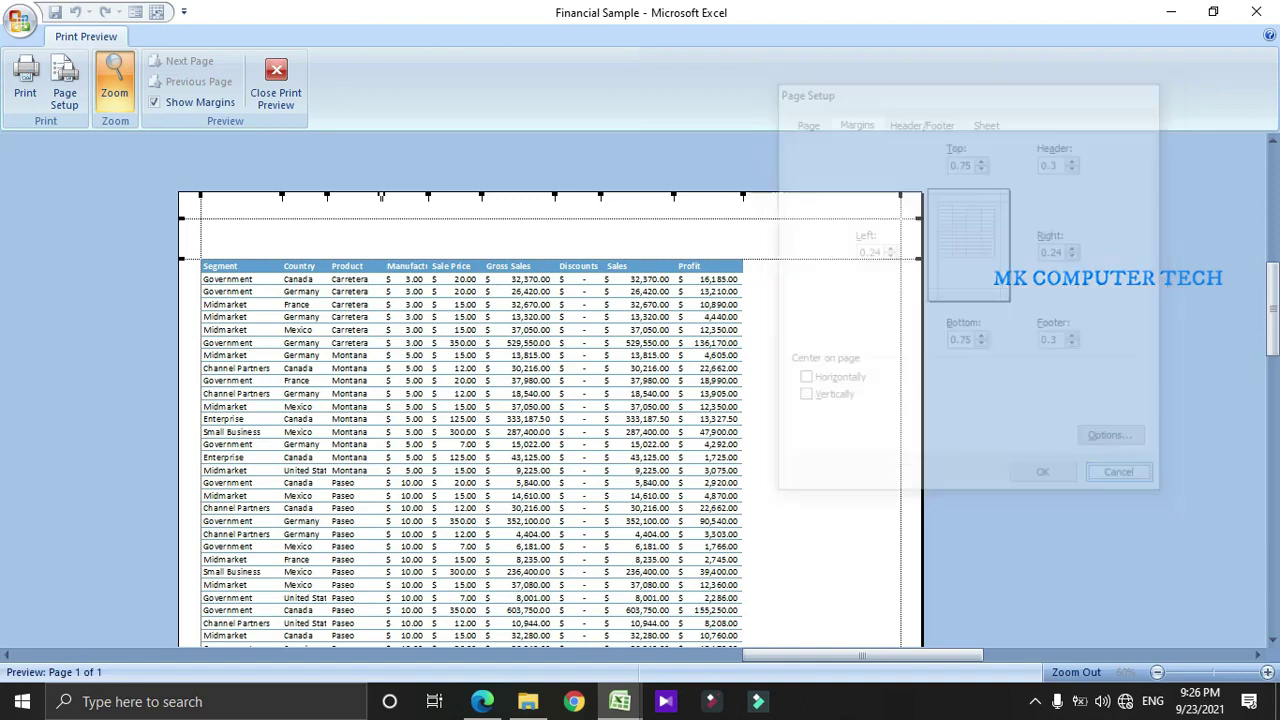
- Leave Sheet2's preview and show the print preview of Sheet1 with its margins displayed
left_click(276, 85)
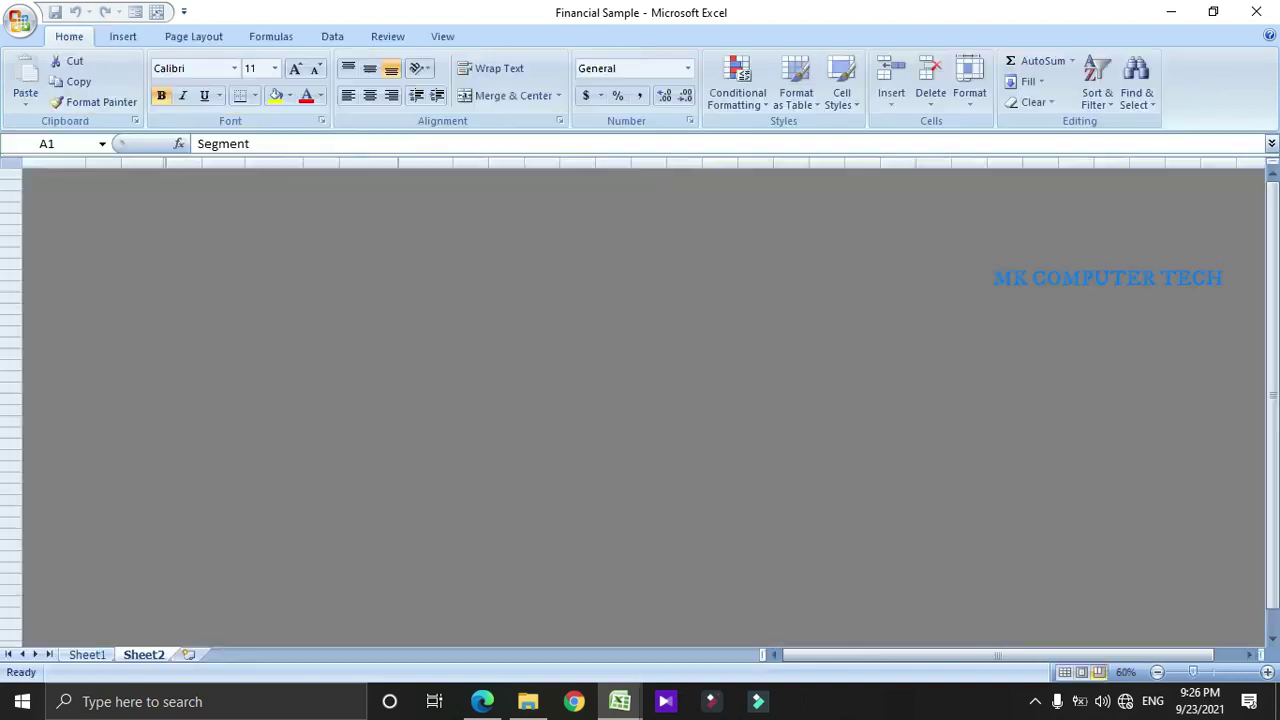
left_click(87, 654)
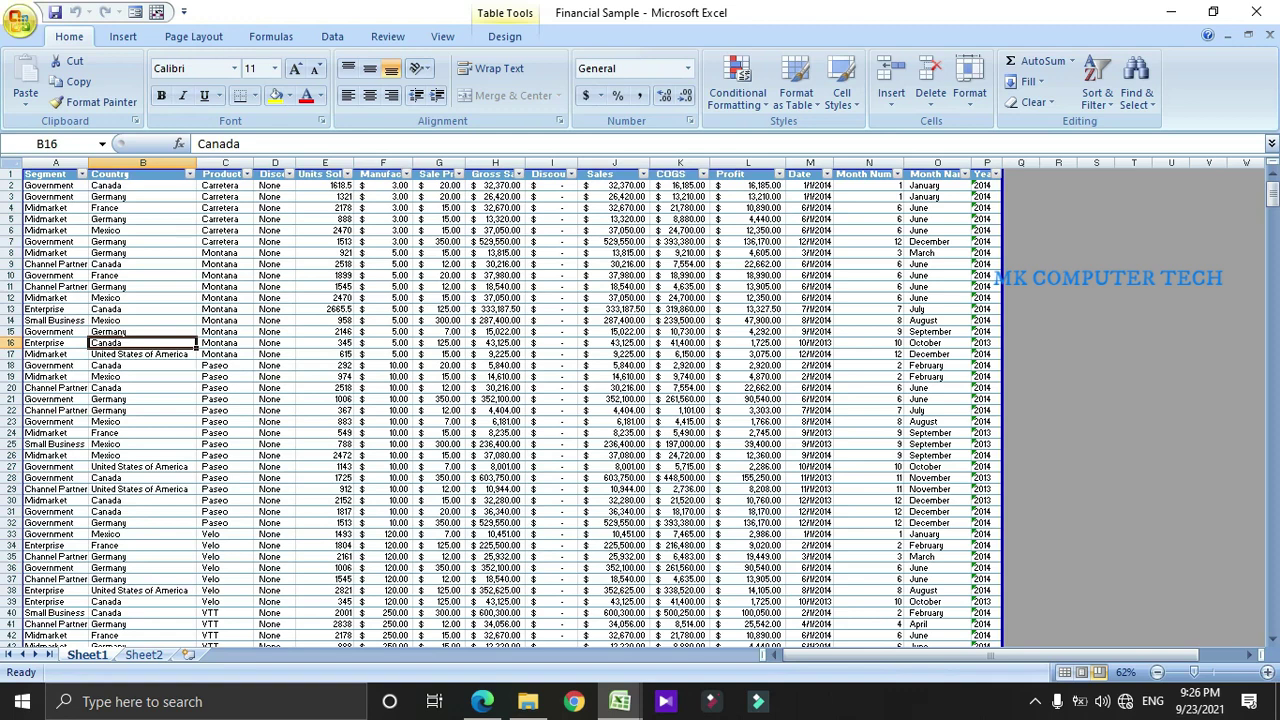
left_click(20, 22)
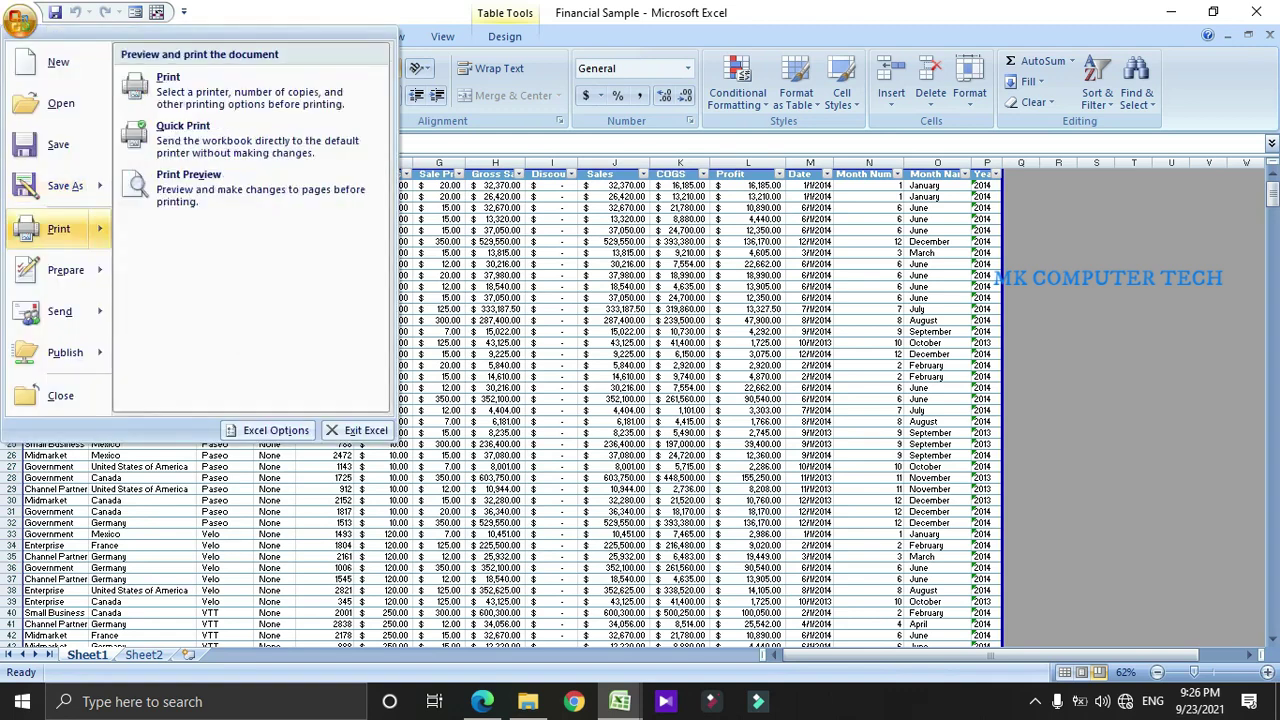
left_click(60, 226)
left_click(785, 436)
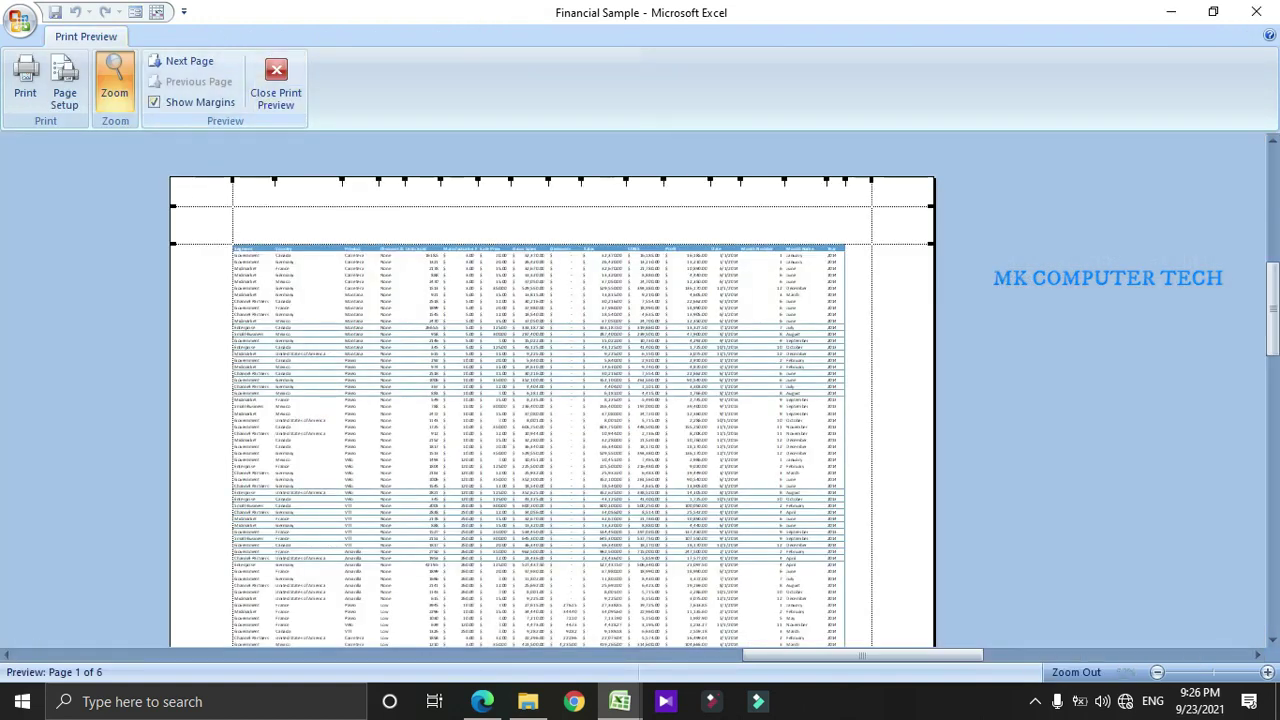
left_click(154, 102)
left_click(154, 102)
- Set Sheet1's page orientation to landscape and check the whole page in the preview
left_click(64, 92)
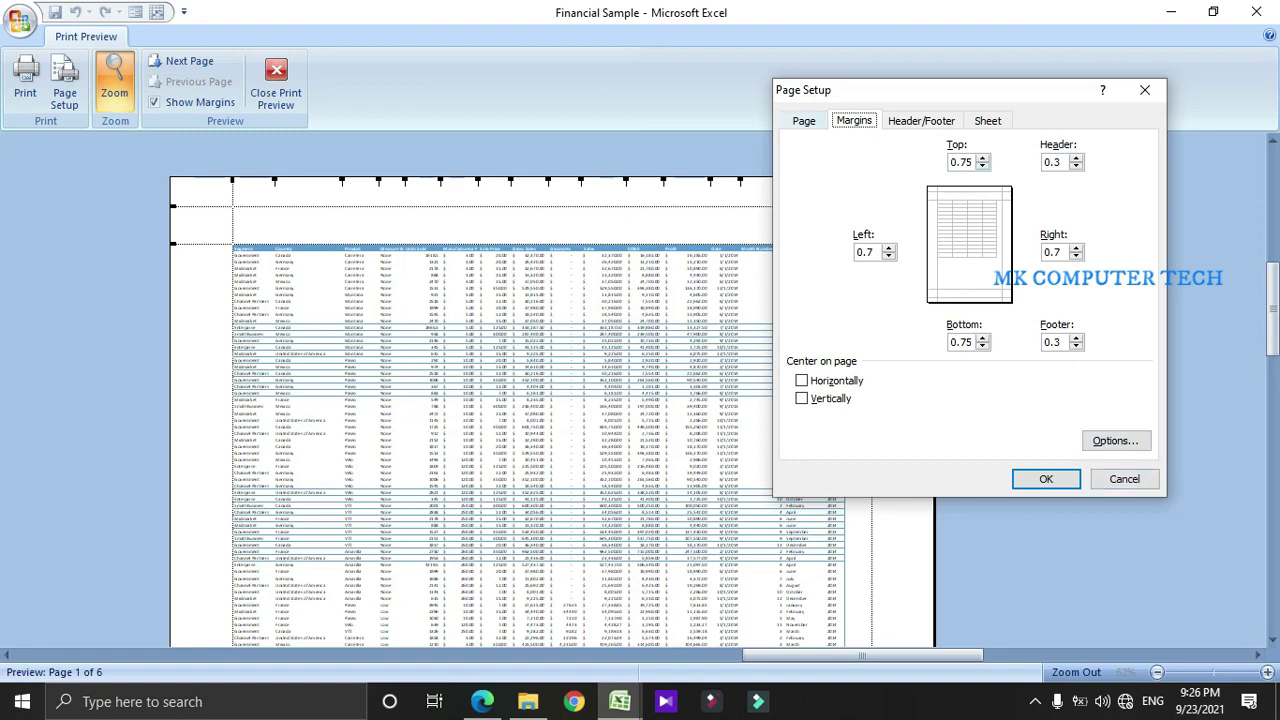
left_click(803, 121)
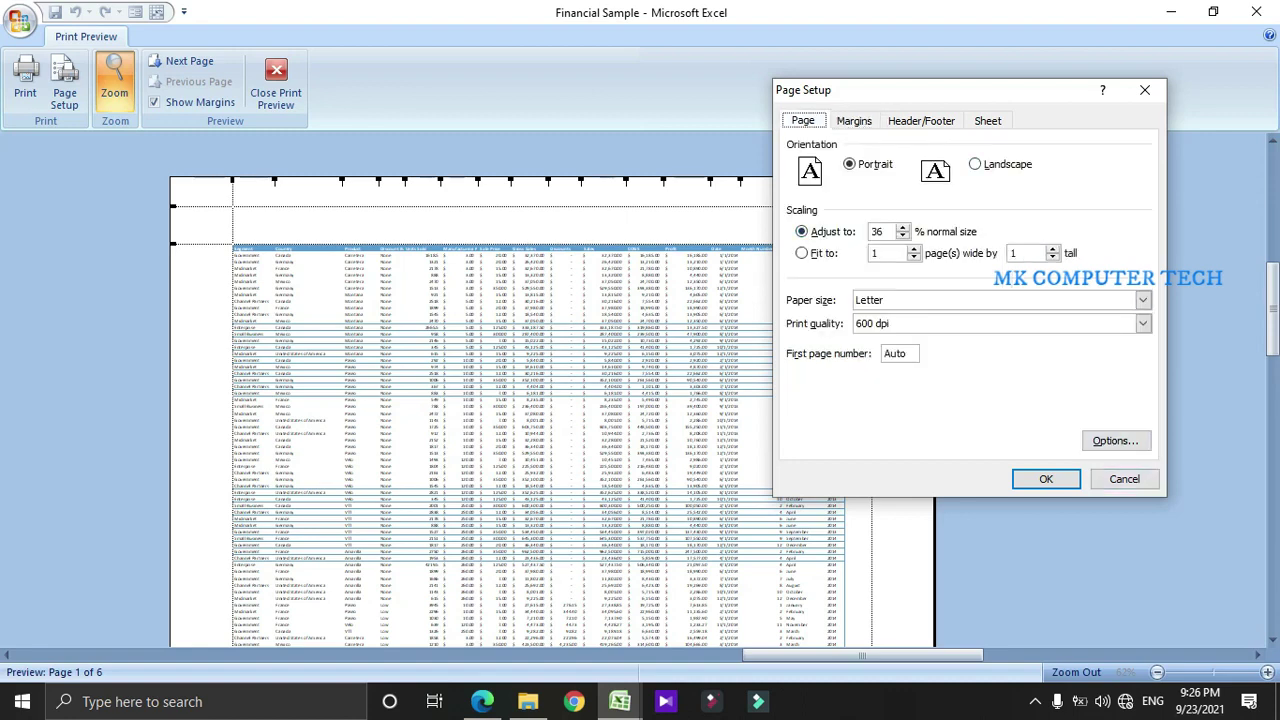
left_click(975, 164)
left_click(1045, 479)
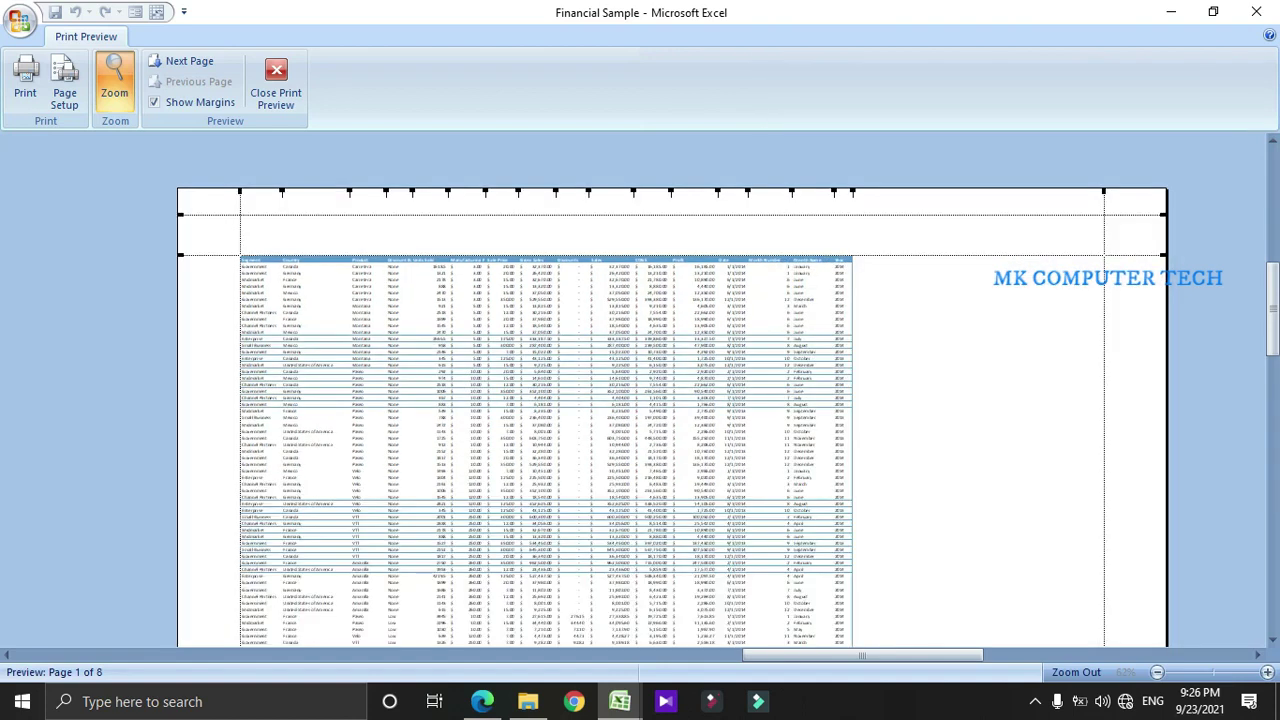
left_click_drag(1273, 316, 1273, 382)
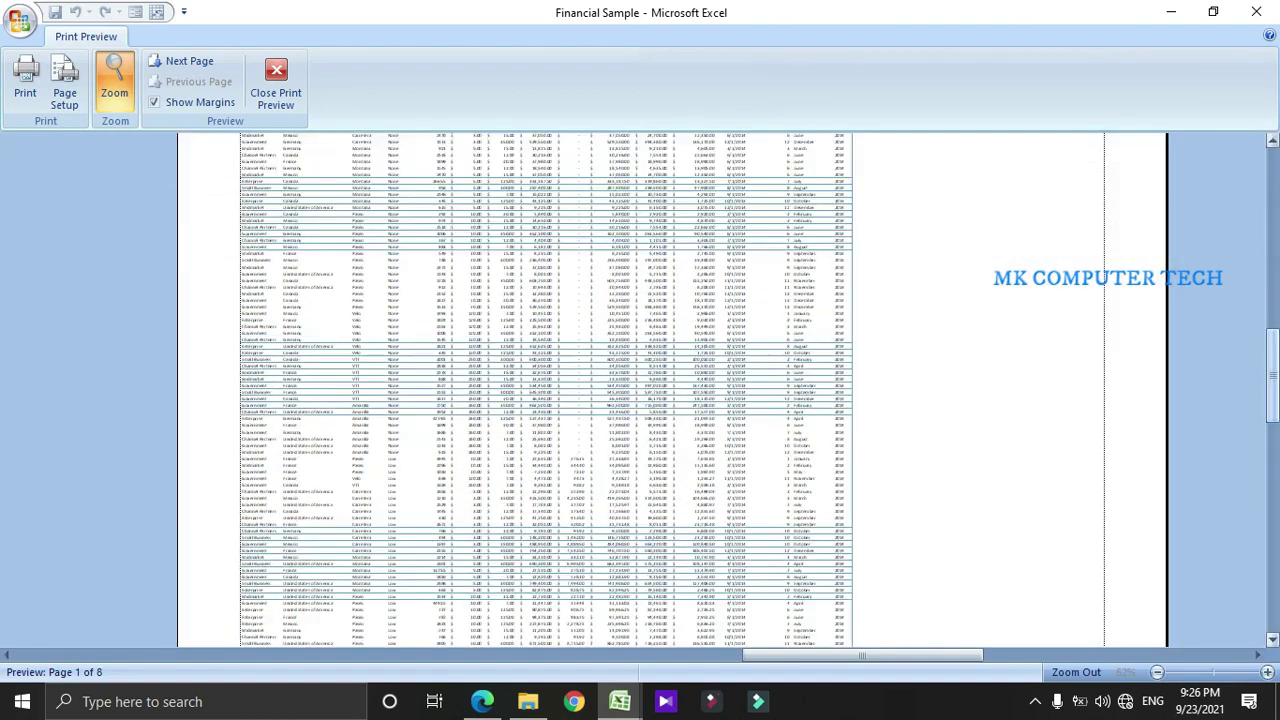
left_click(700, 380)
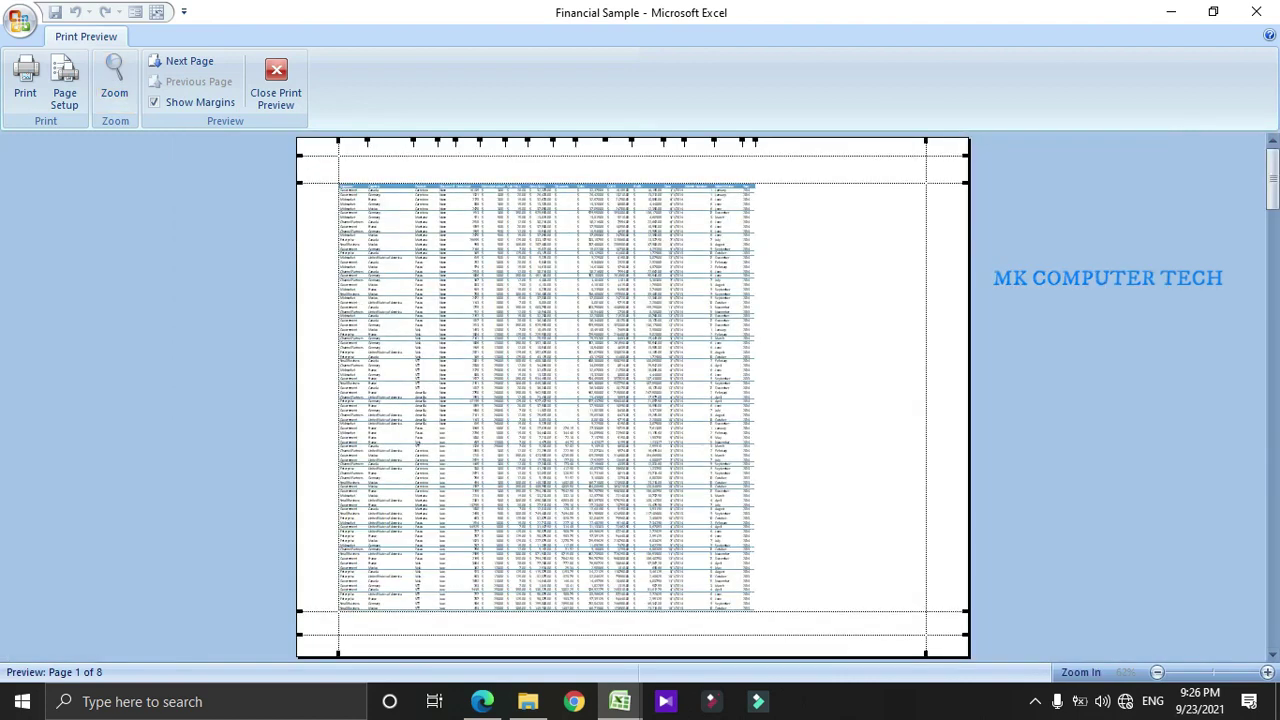
- Examine the available paper sizes, print quality choices and first page number setting in the page setup
left_click(64, 80)
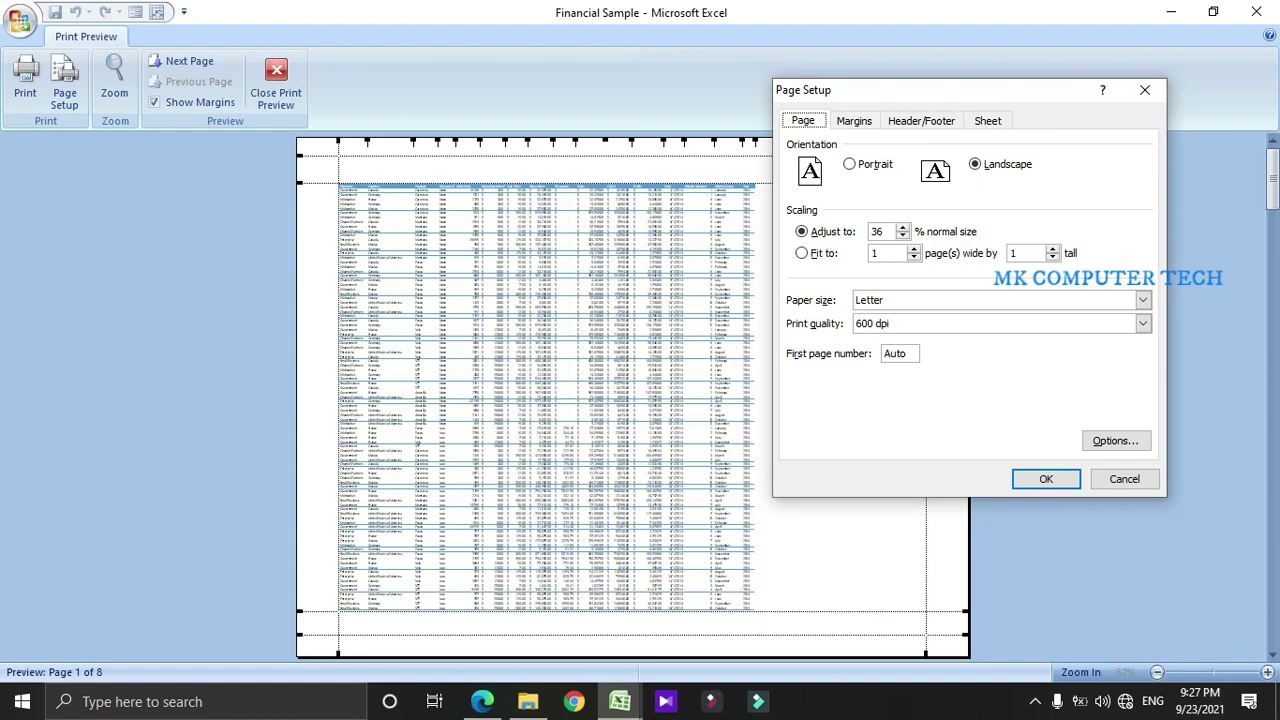
left_click(1142, 300)
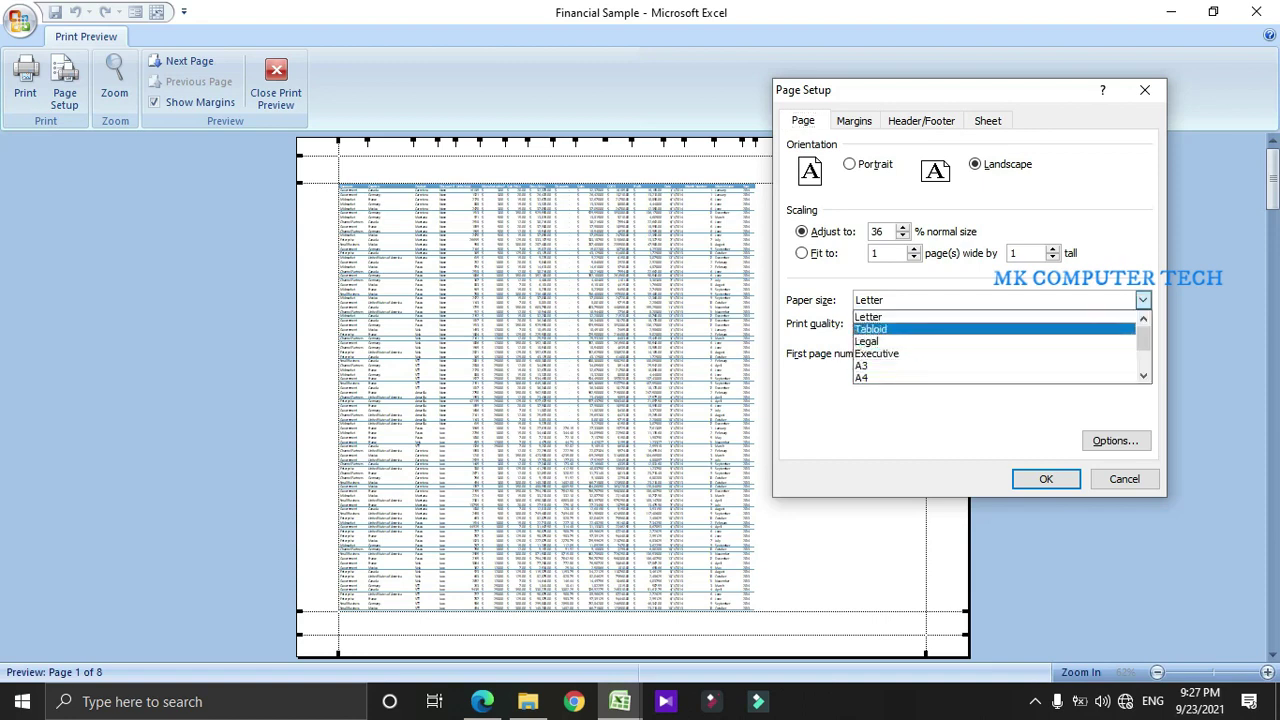
left_click(1010, 408)
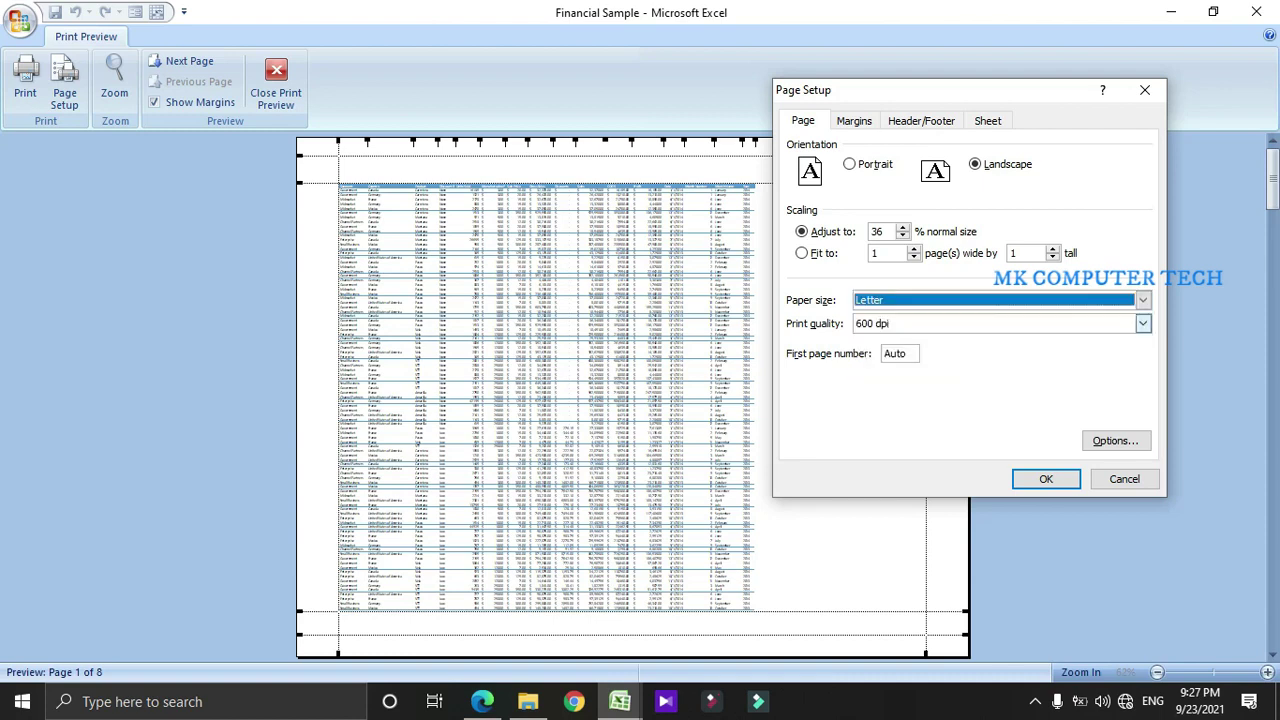
left_click(1142, 323)
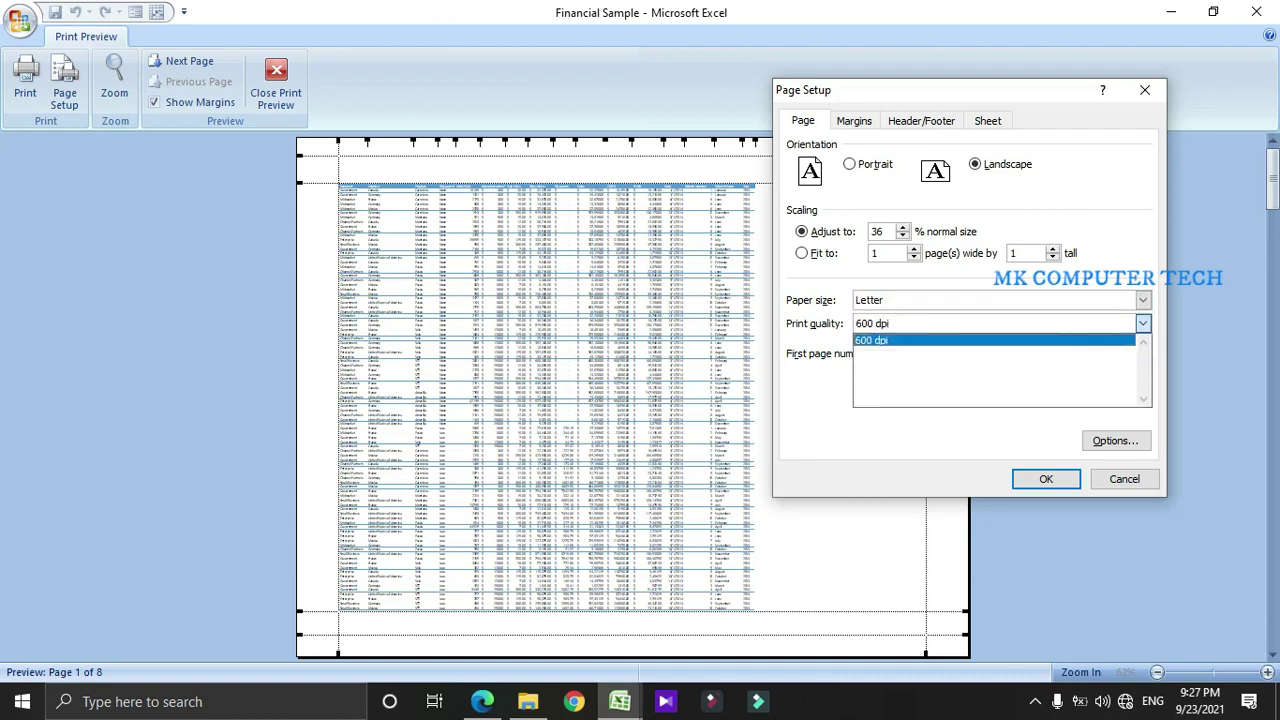
left_click(1142, 323)
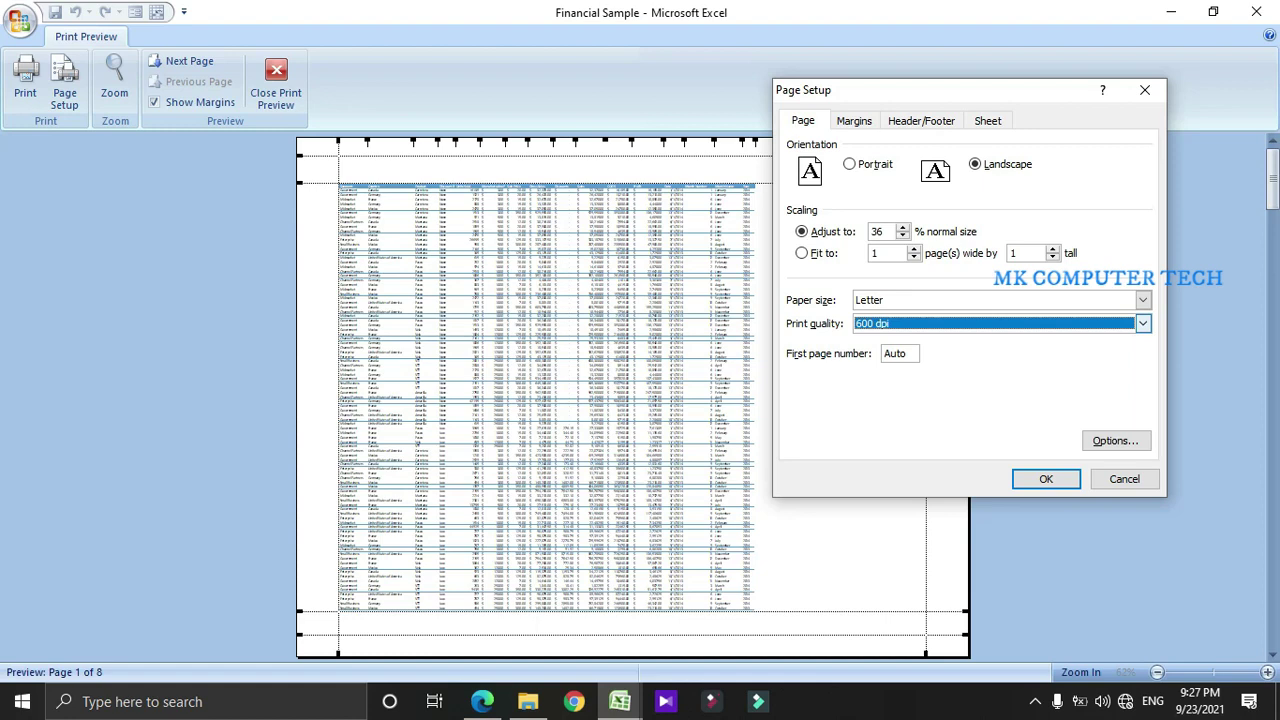
left_click(1142, 323)
left_click(1142, 323)
left_click(1142, 323)
left_click(1142, 323)
key("Tab")
left_click(902, 353)
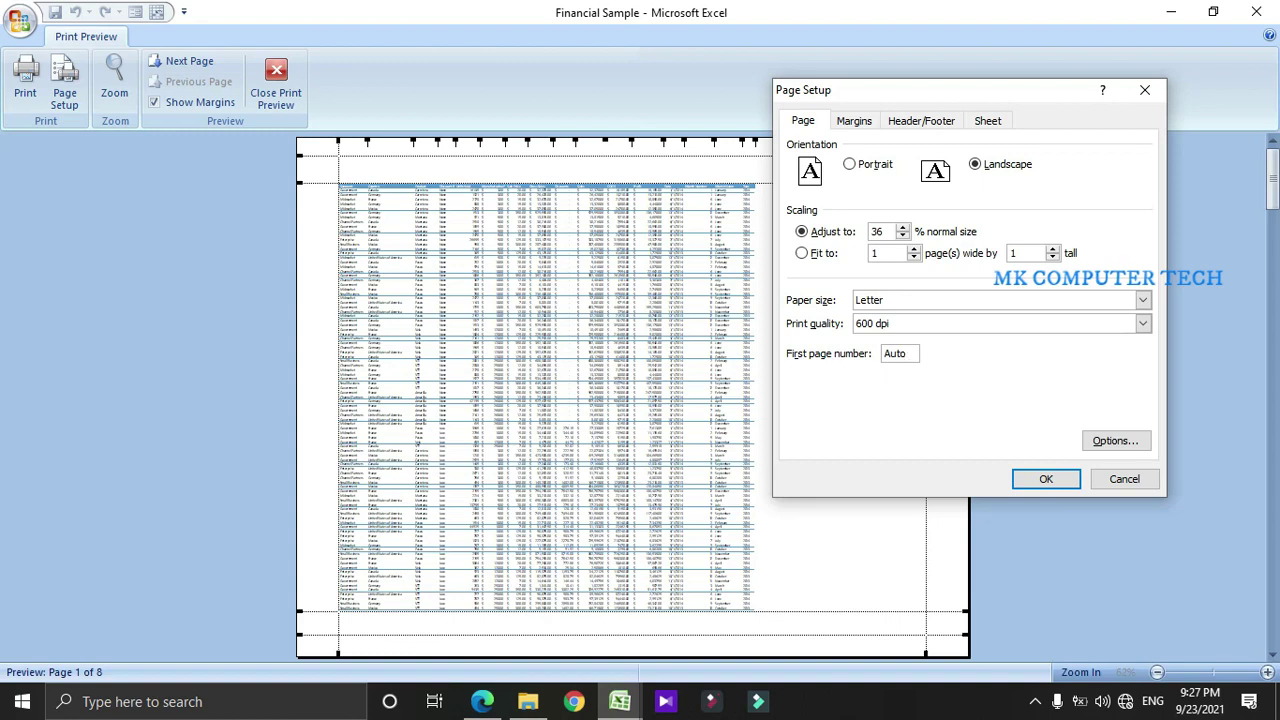
- Set the left page margin to 0, the top margin to 0.25 and the bottom margin to 0
left_click(854, 120)
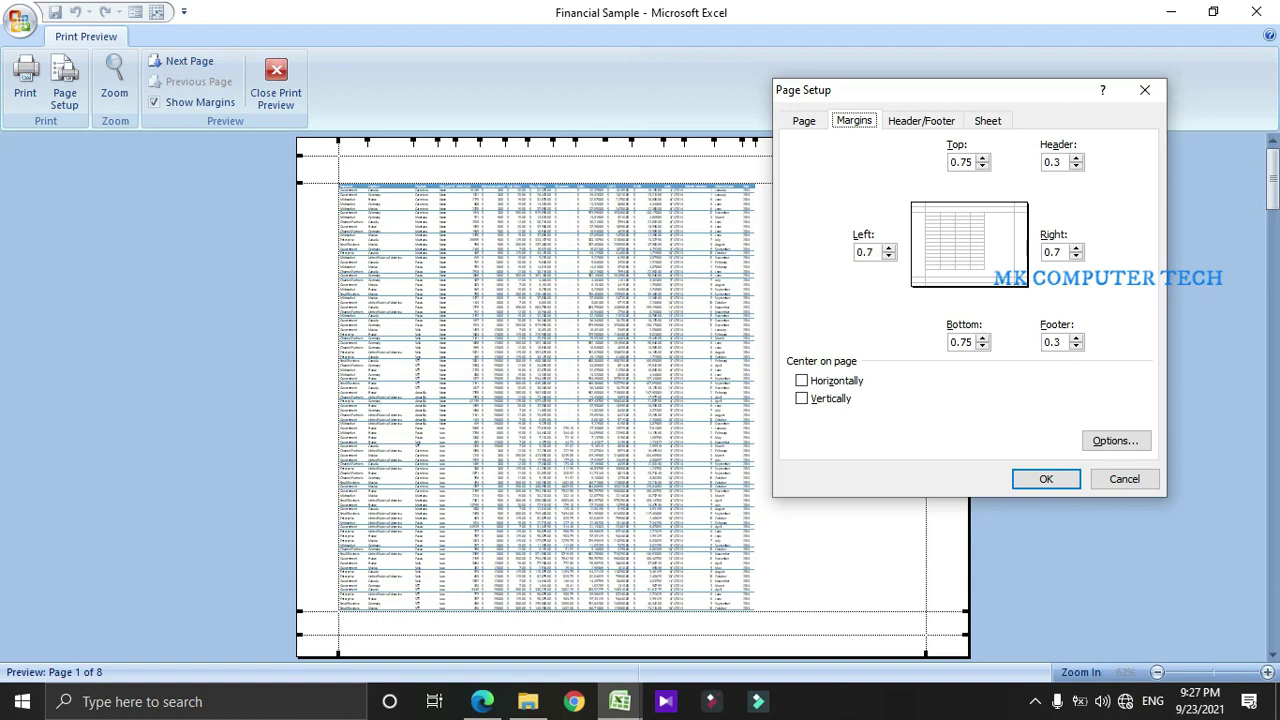
left_click(889, 257)
left_click(889, 257)
left_click(889, 257)
left_click(982, 166)
left_click(982, 166)
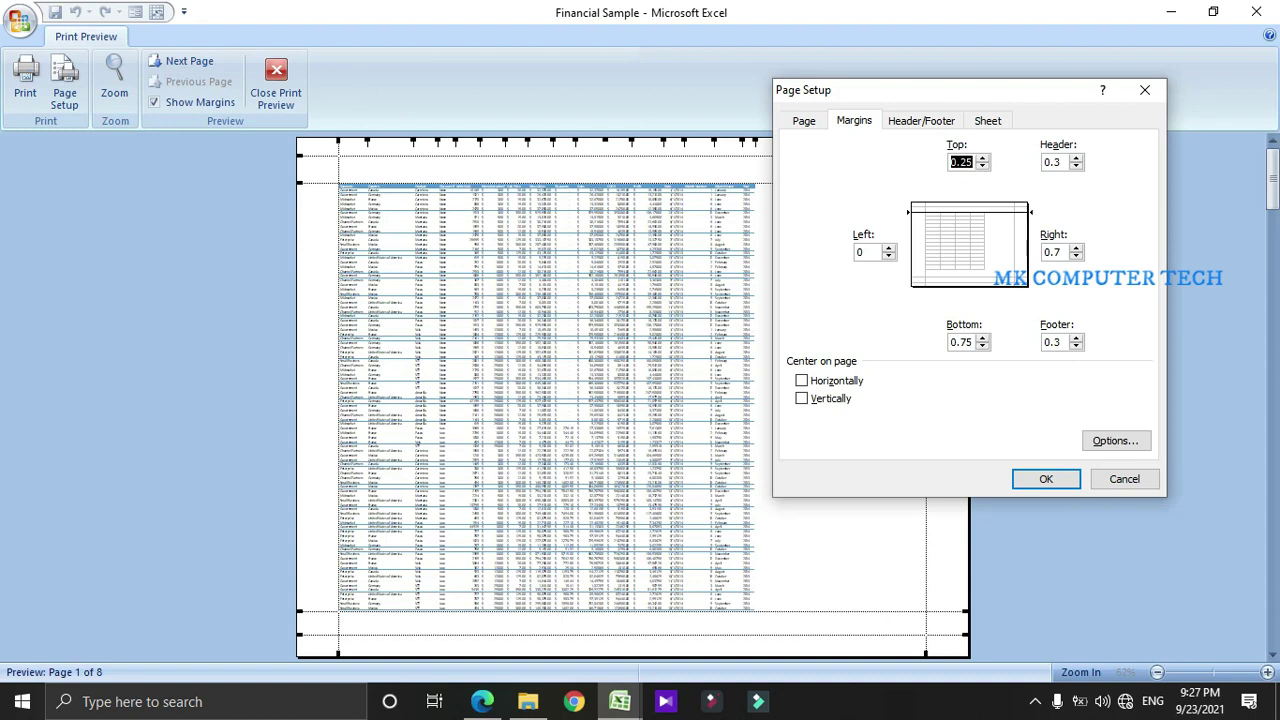
left_click(983, 347)
left_click(983, 347)
left_click(983, 347)
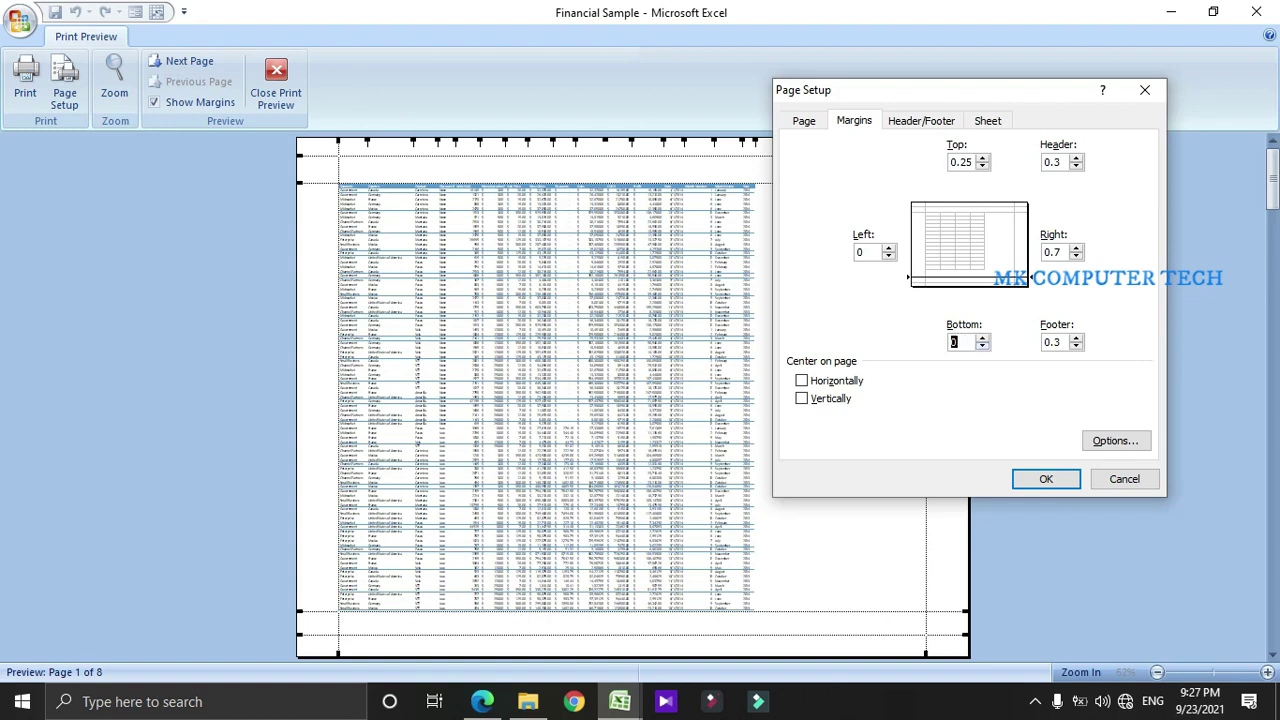
- Set the header to Page 1 and the footer to Sheet1, and apply the page setup
left_click(921, 121)
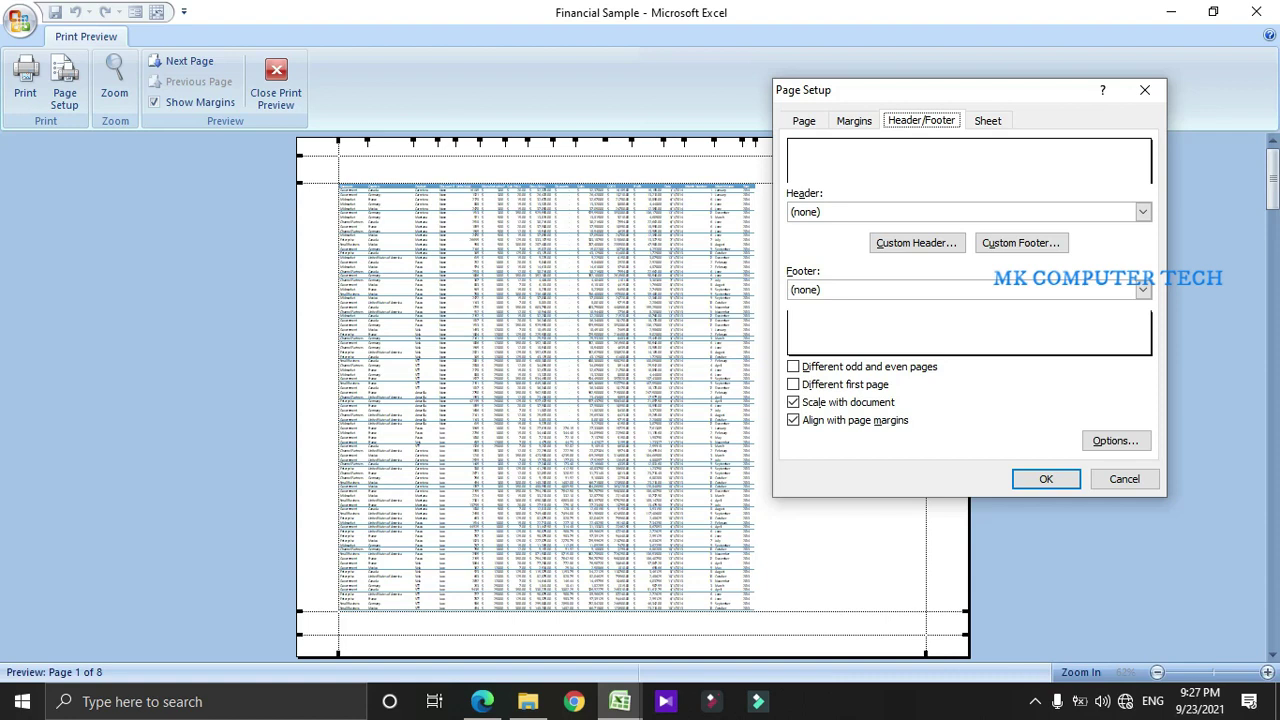
left_click(1142, 211)
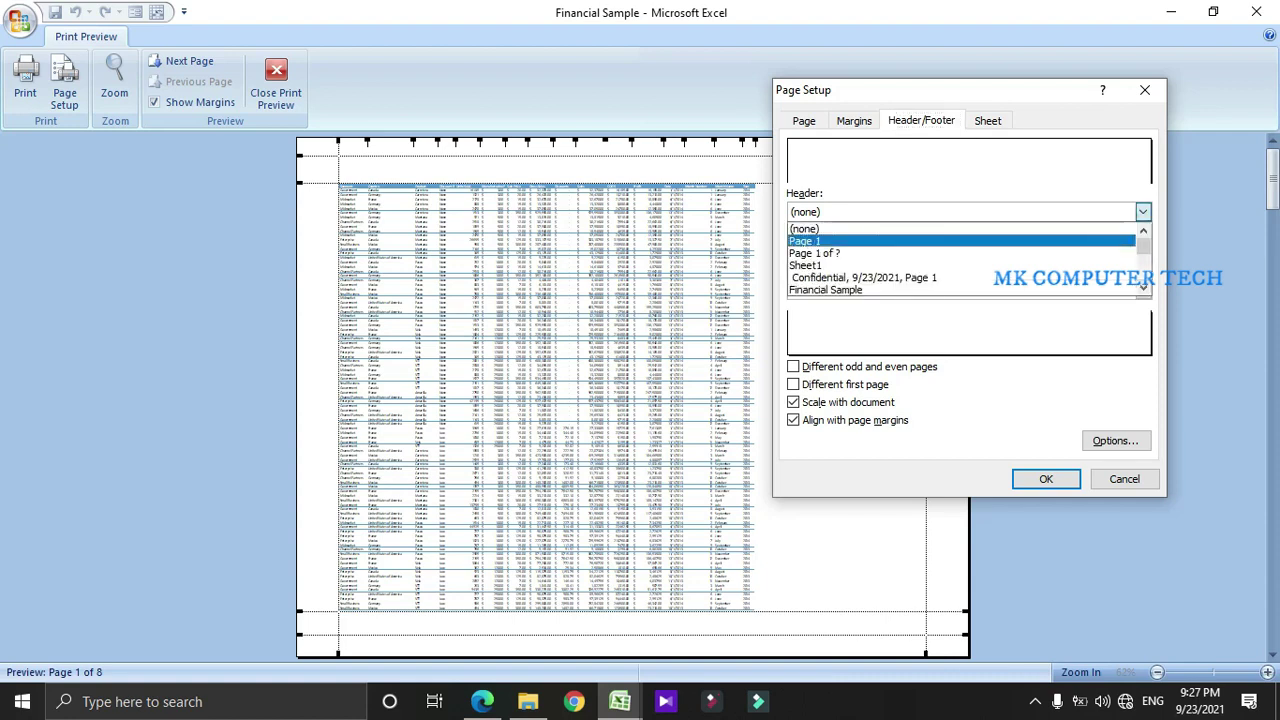
left_click(916, 242)
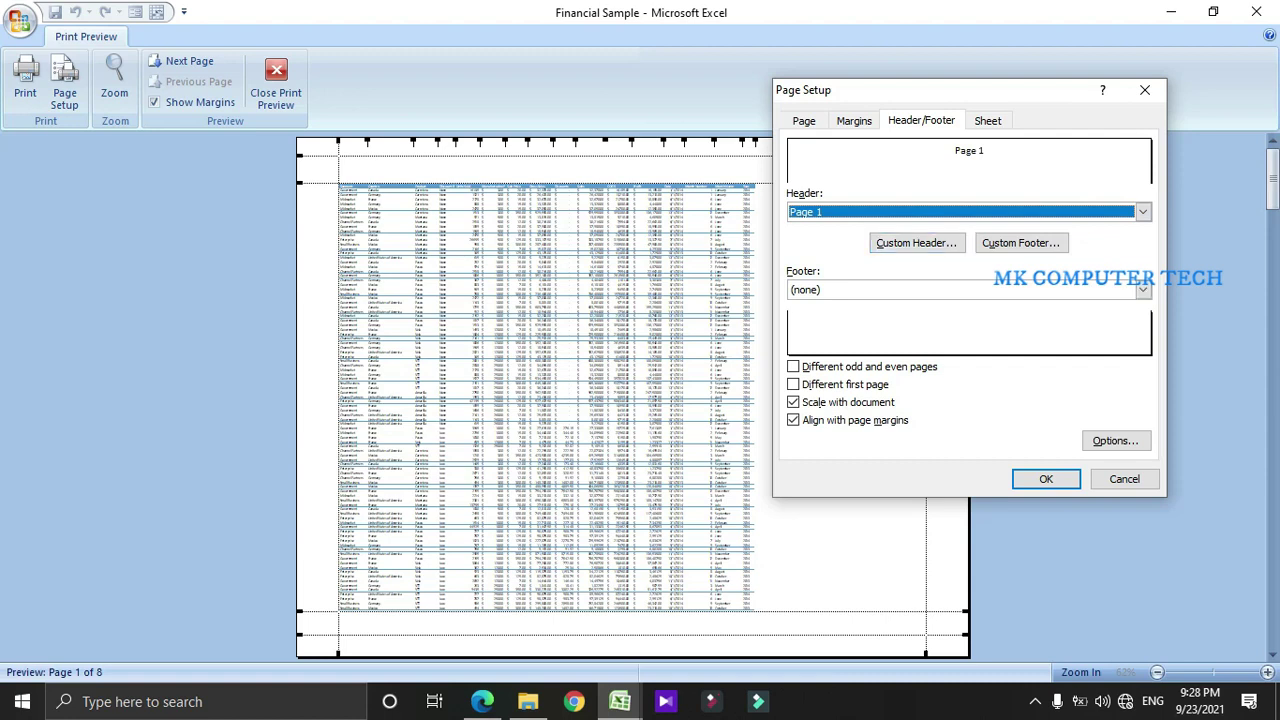
left_click(1143, 289)
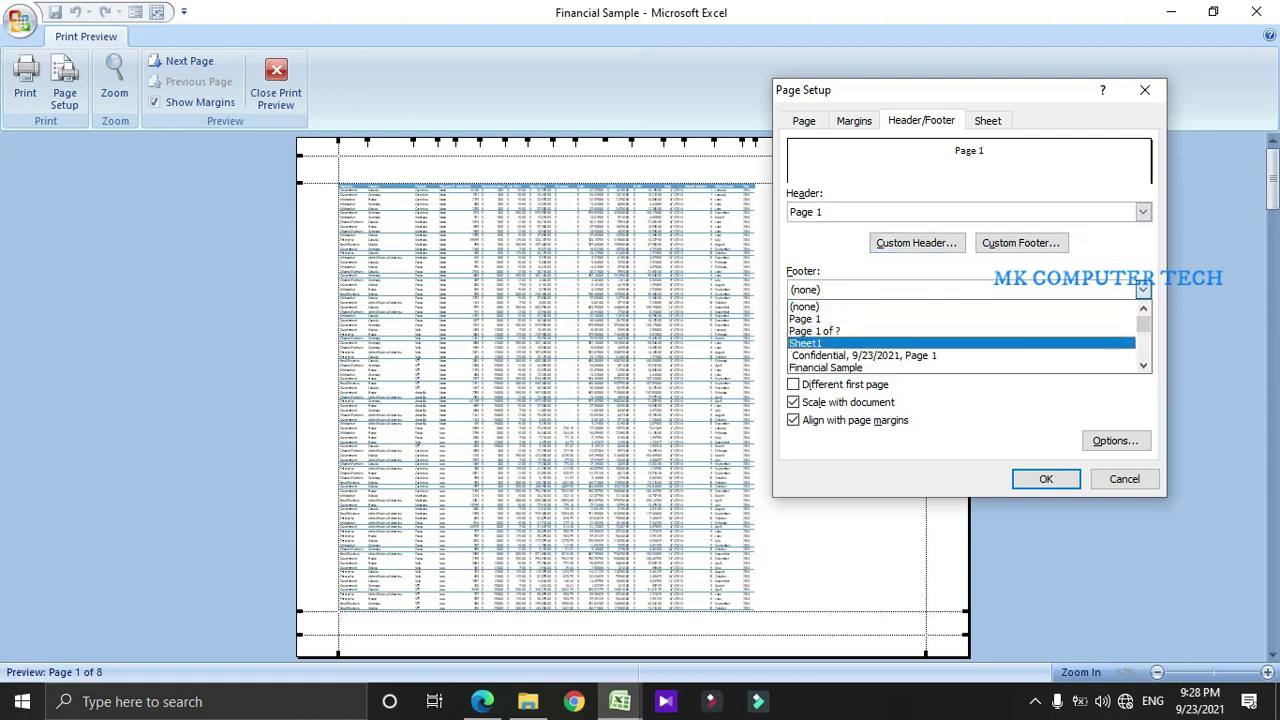
left_click(805, 343)
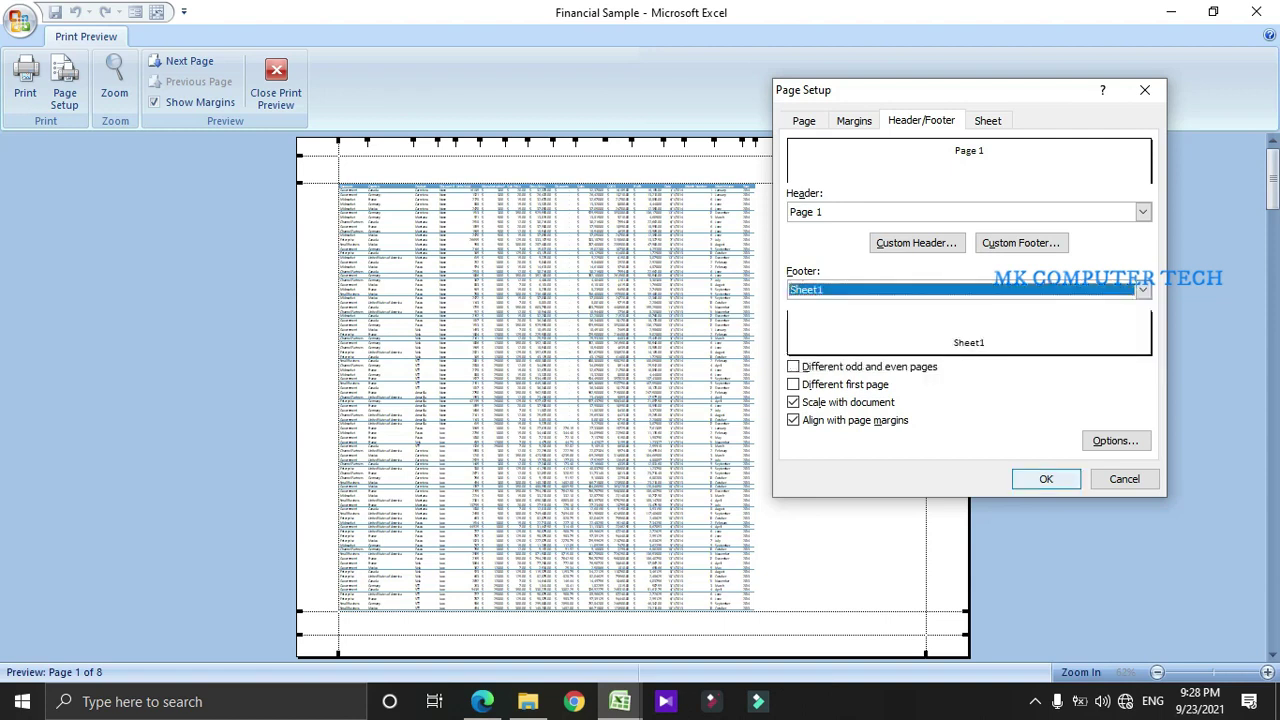
key("Return")
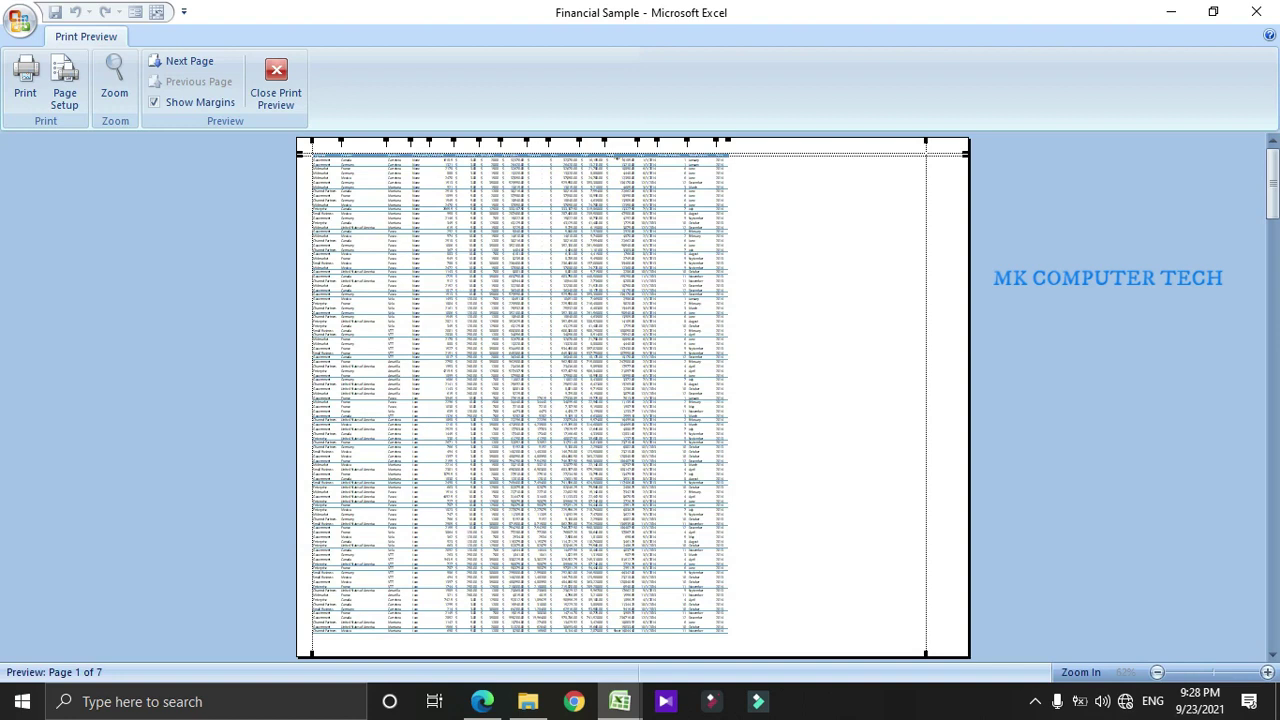
- Examine the print area, print titles and page order options in the page setup, and return to the worksheet
left_click(64, 85)
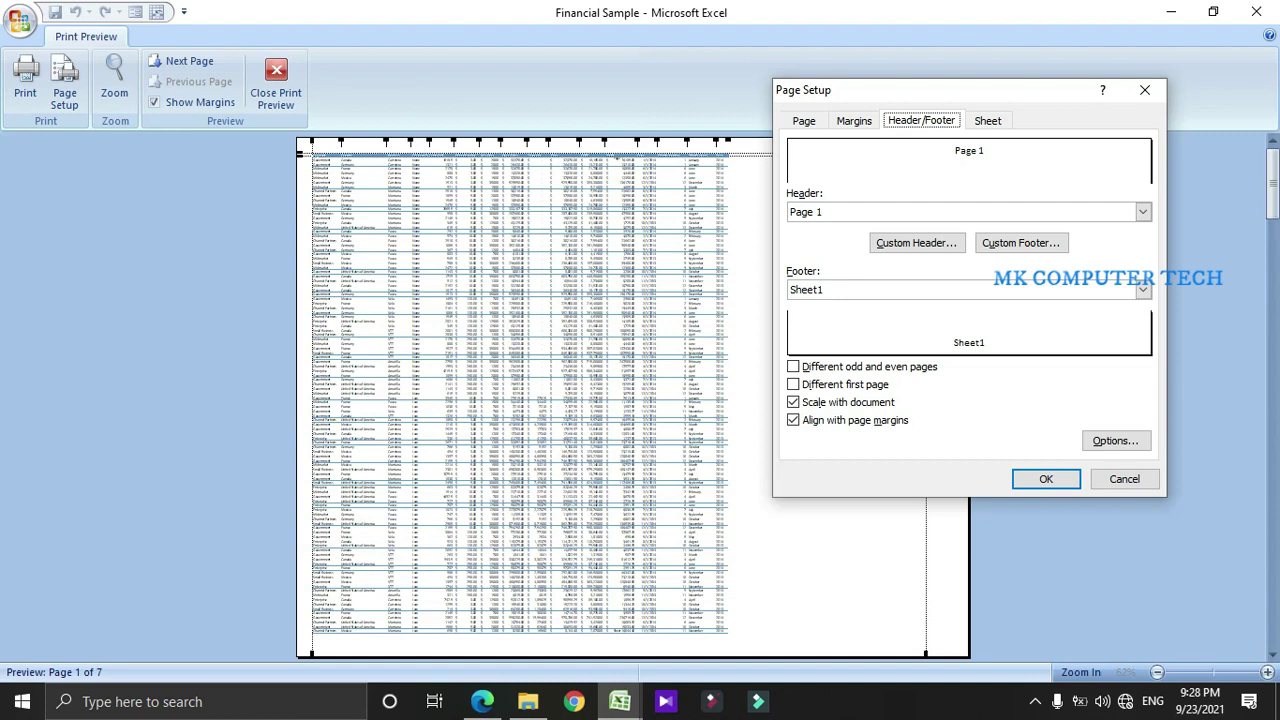
left_click(988, 121)
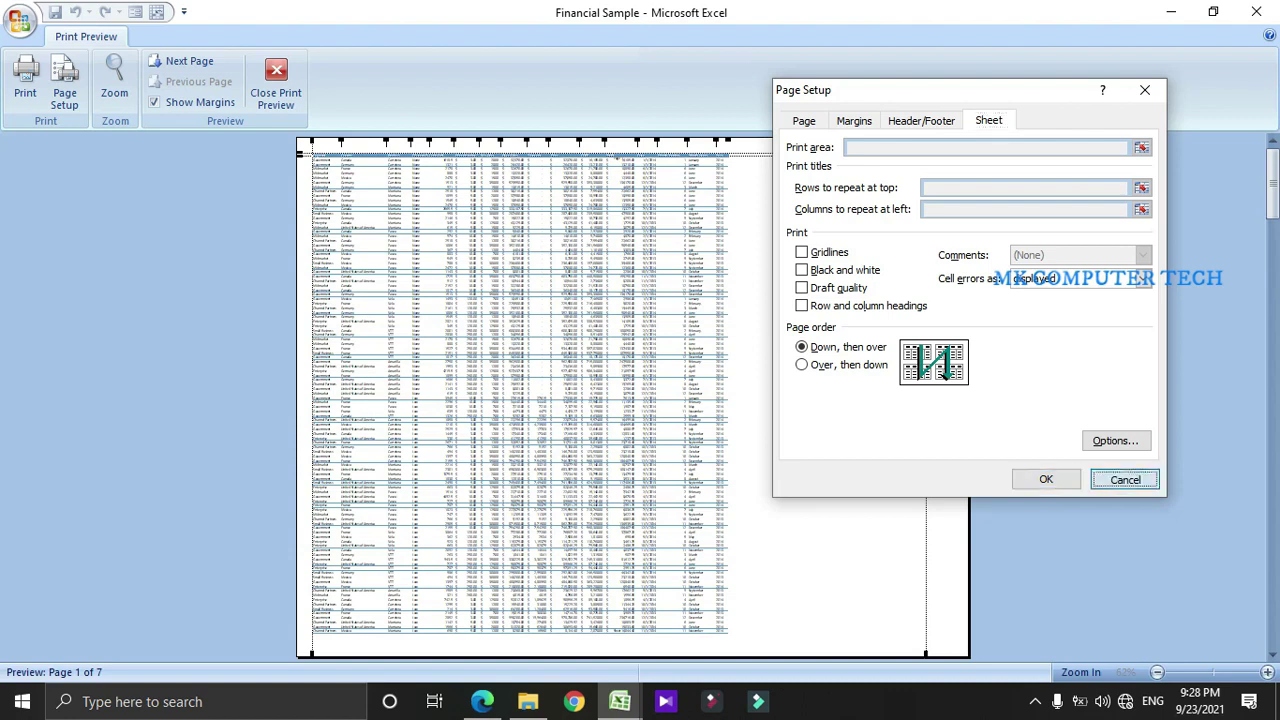
left_click(1124, 479)
left_click(276, 85)
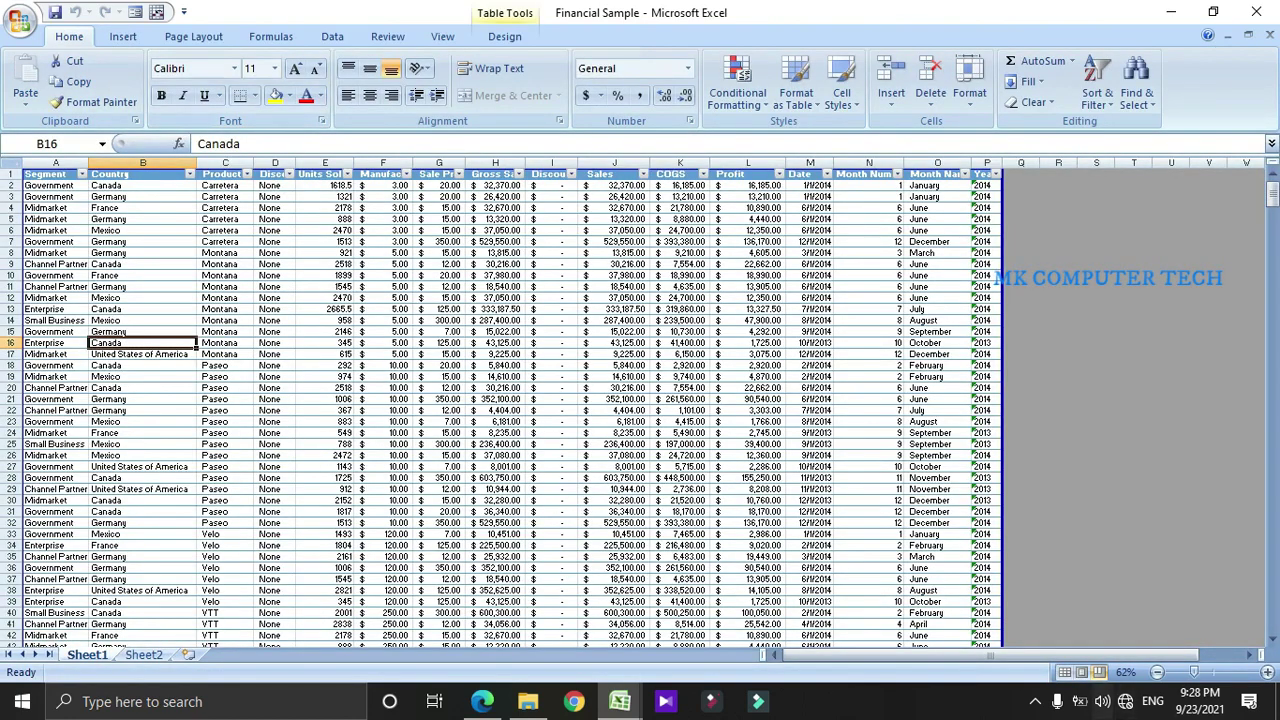
- Set the print job to cover only the selected cell B16 and preview the result
left_click(19, 20)
mouse_move(60, 311)
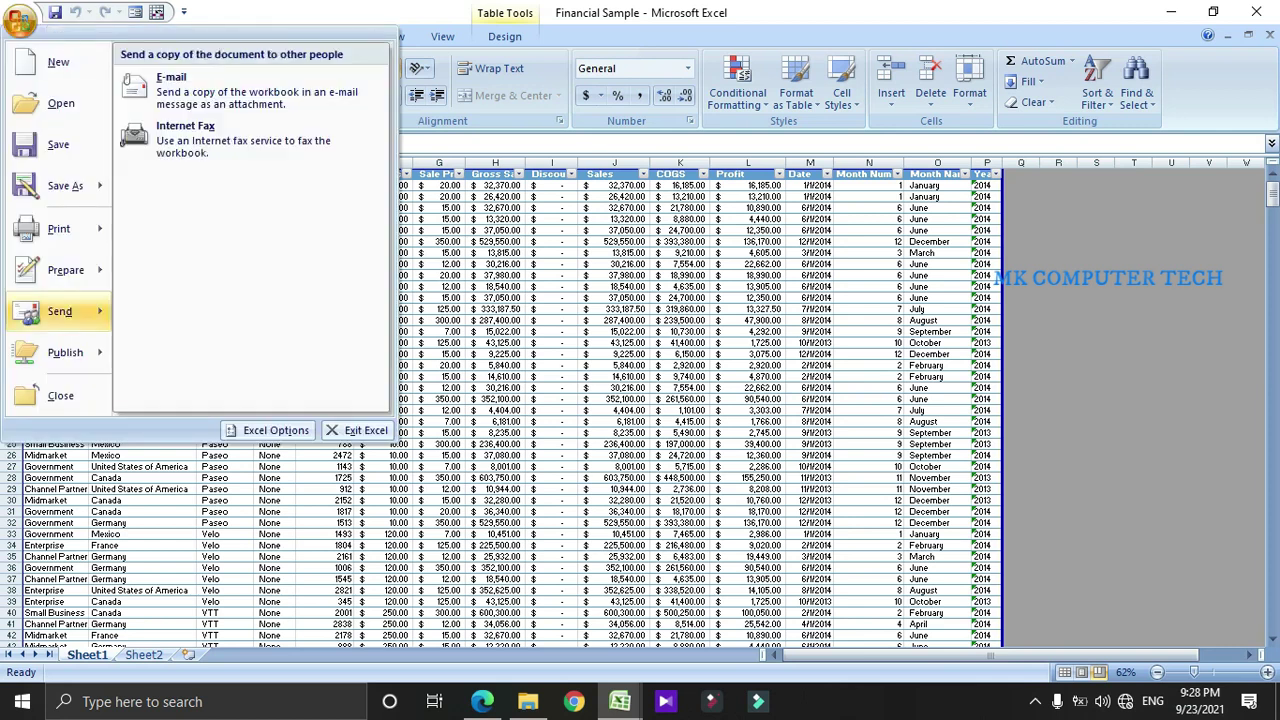
left_click(59, 228)
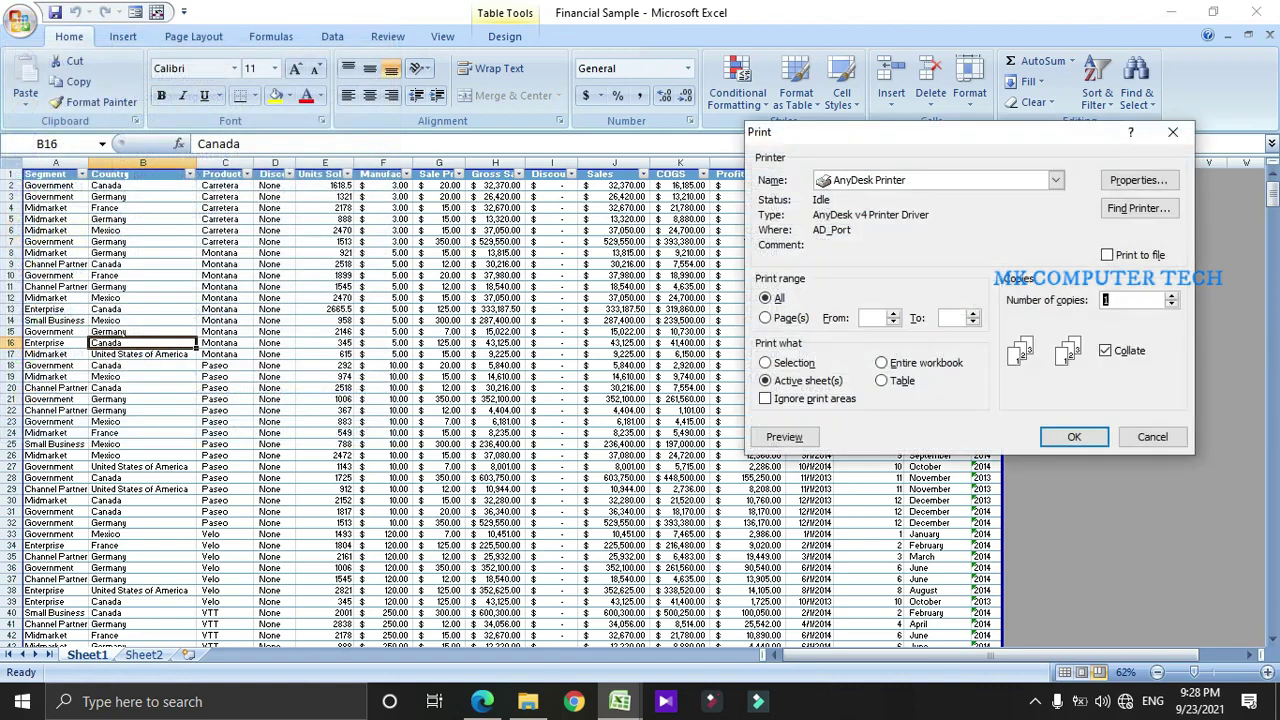
left_click(768, 363)
left_click(784, 437)
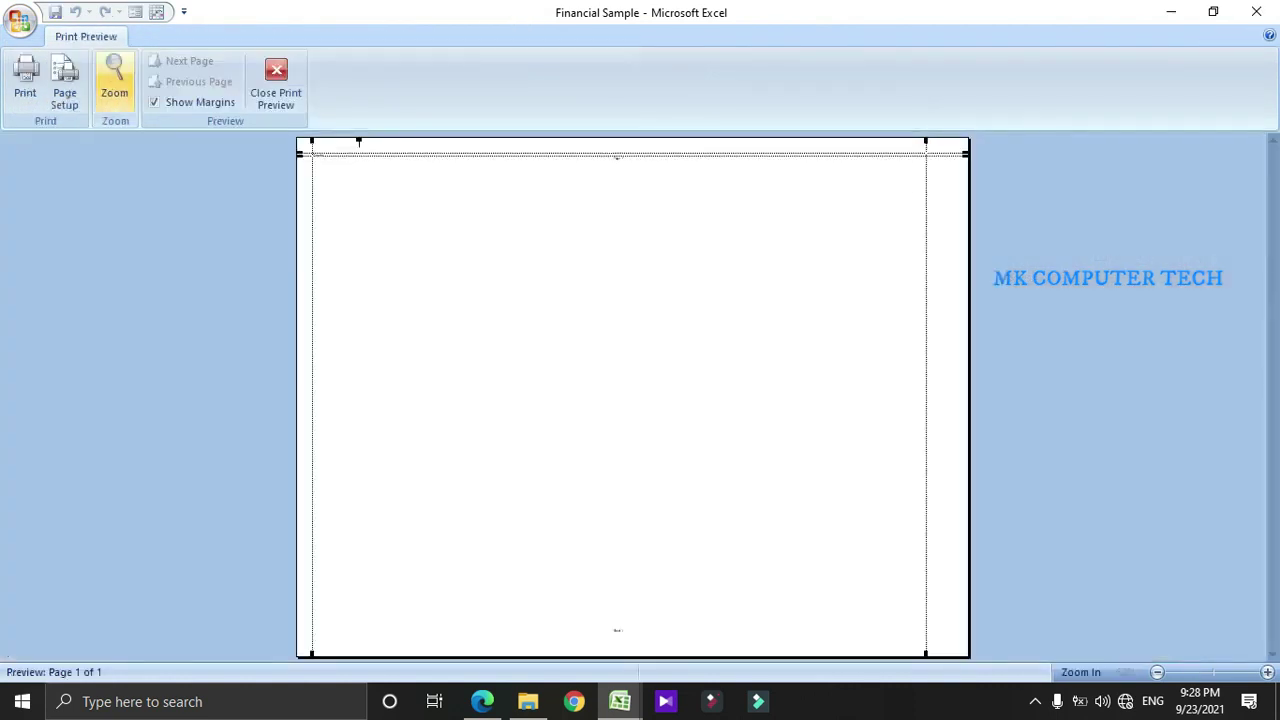
- Review the sheet options in the page setup for the selection-only printout, accept them and close the print preview
left_click(65, 84)
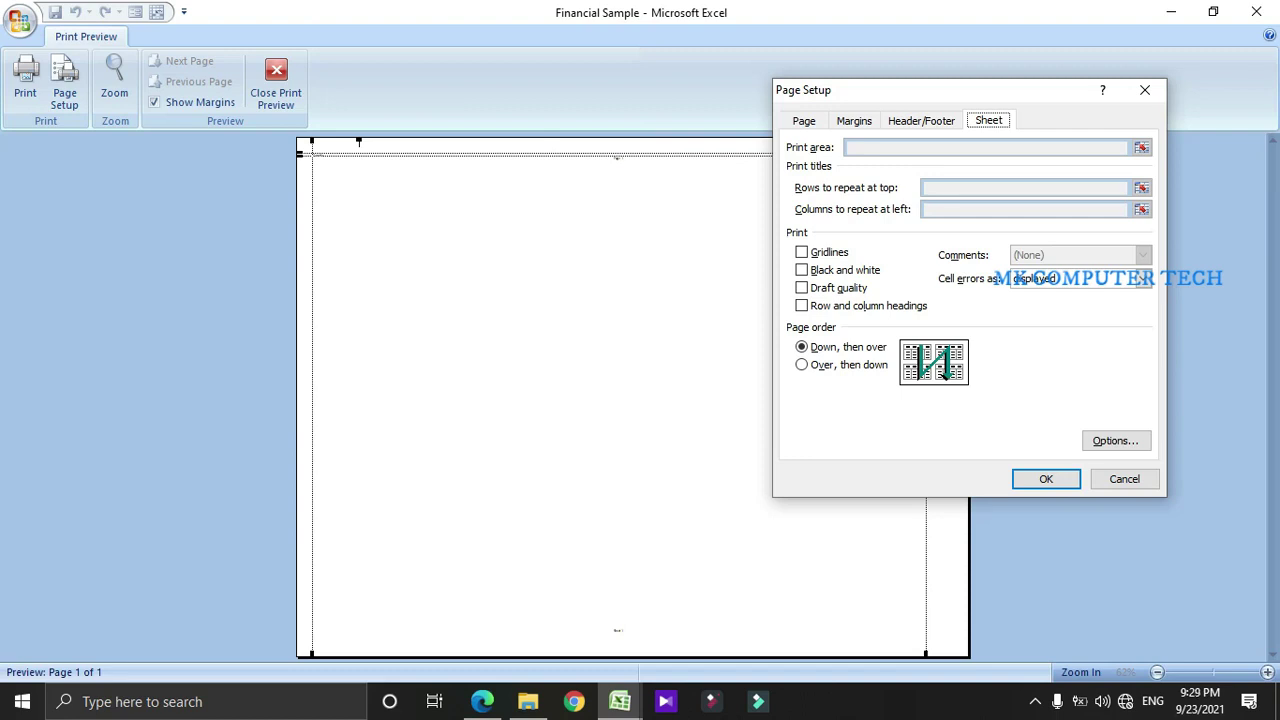
left_click(1046, 479)
left_click(276, 85)
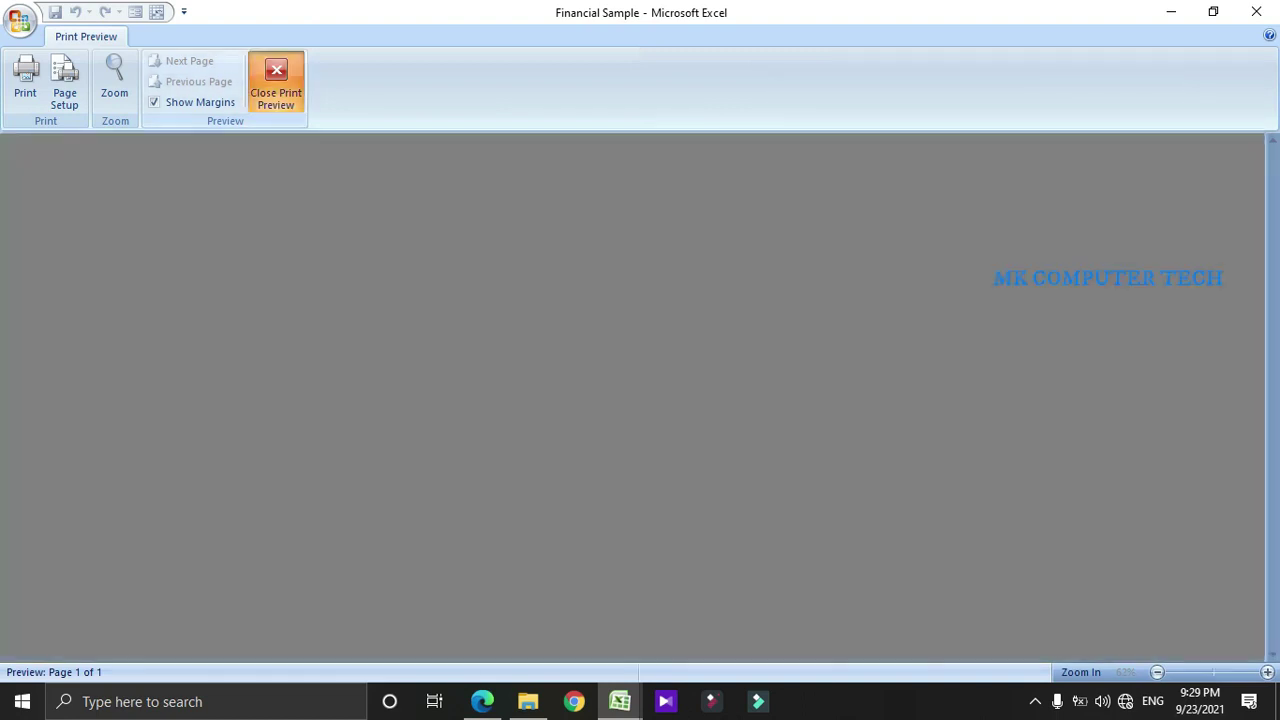